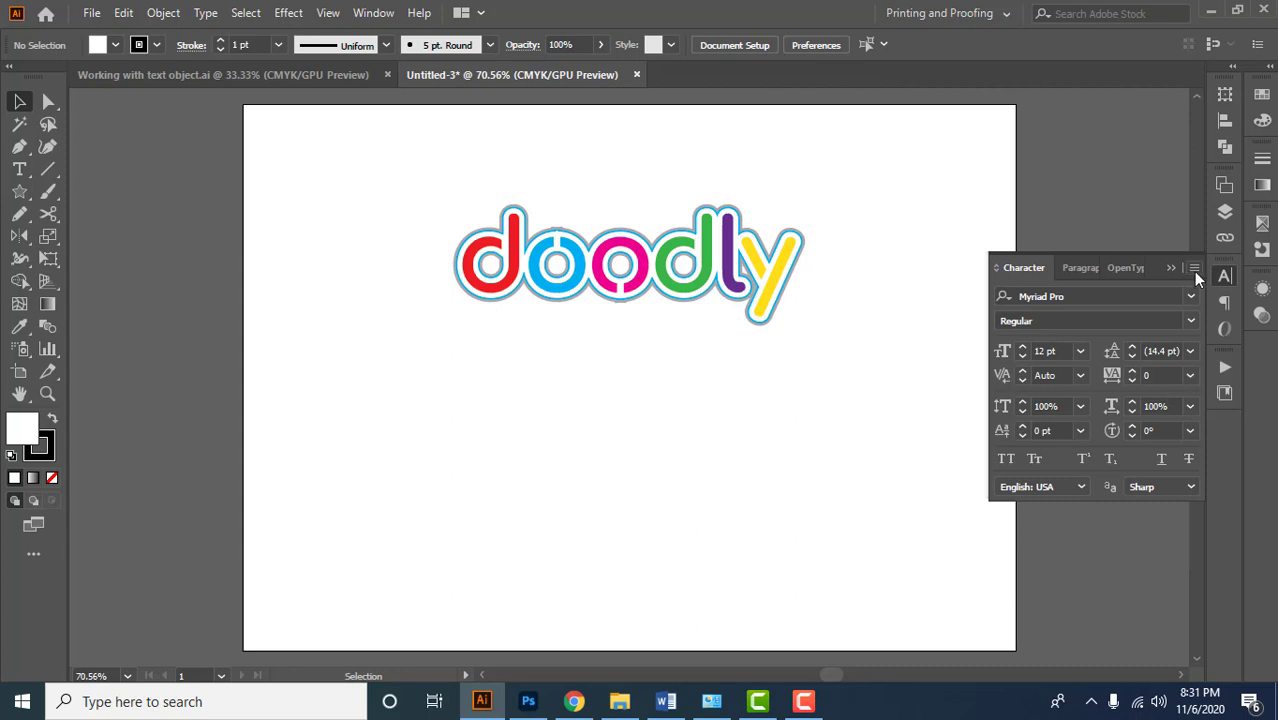
Step: Try to install the Comfortaa Bold, Light and Regular font files from the desktop's New folder
left_click(1172, 268)
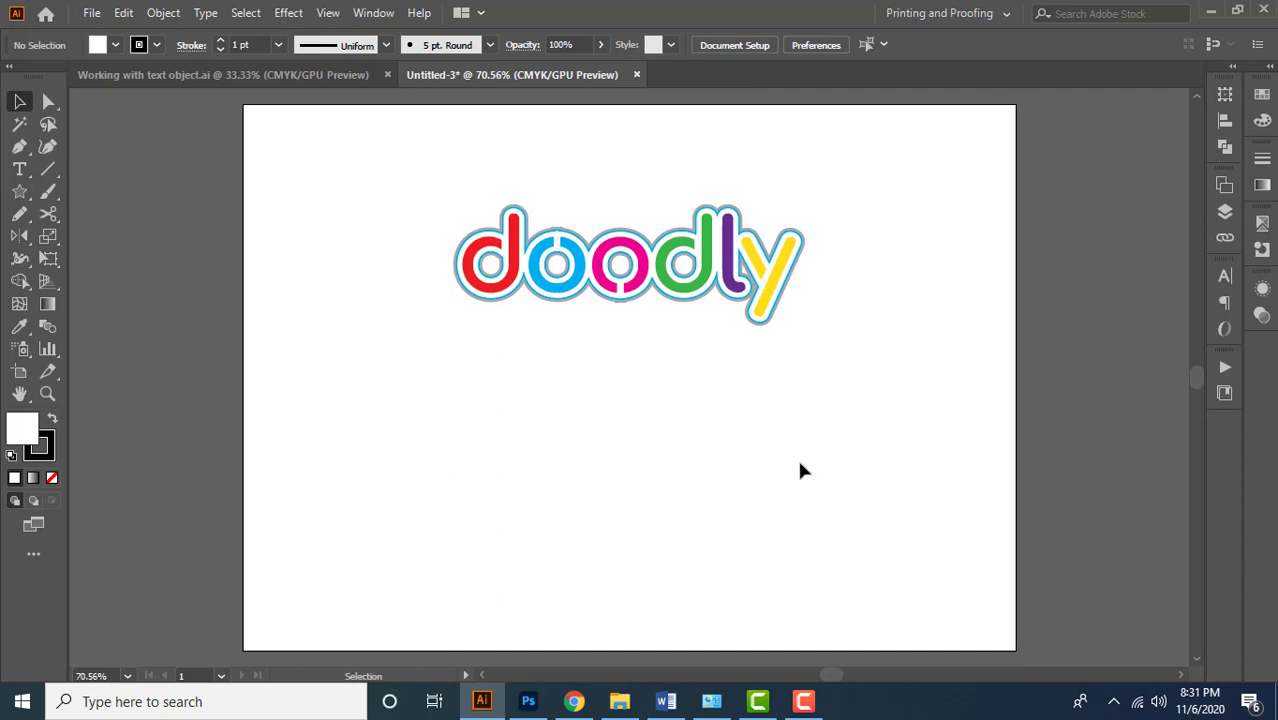
key("super+d")
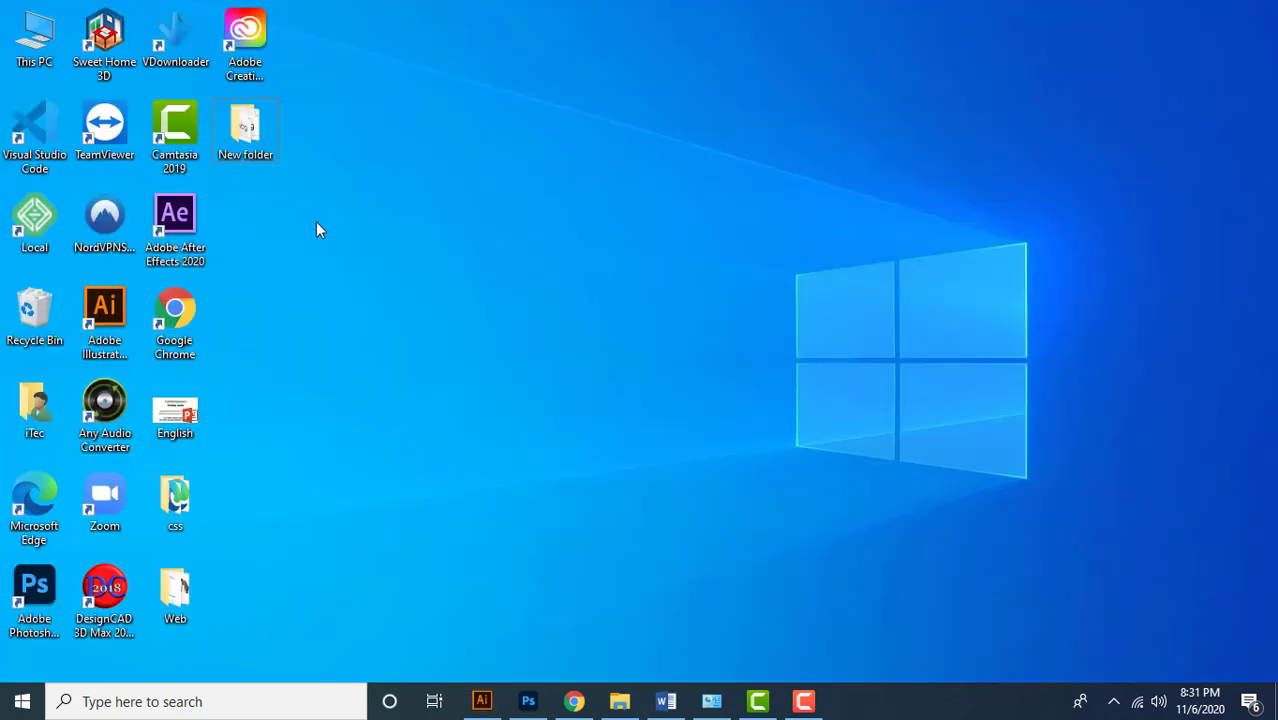
double_click(260, 148)
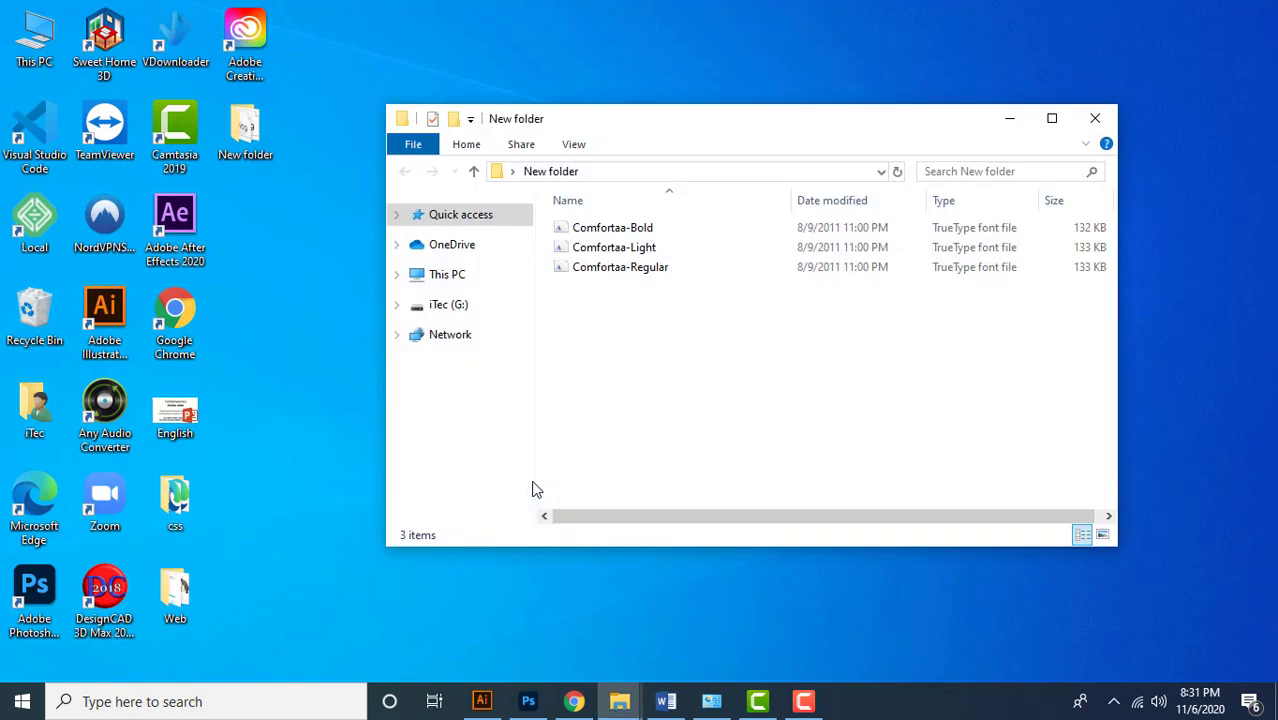
left_click_drag(704, 335, 556, 212)
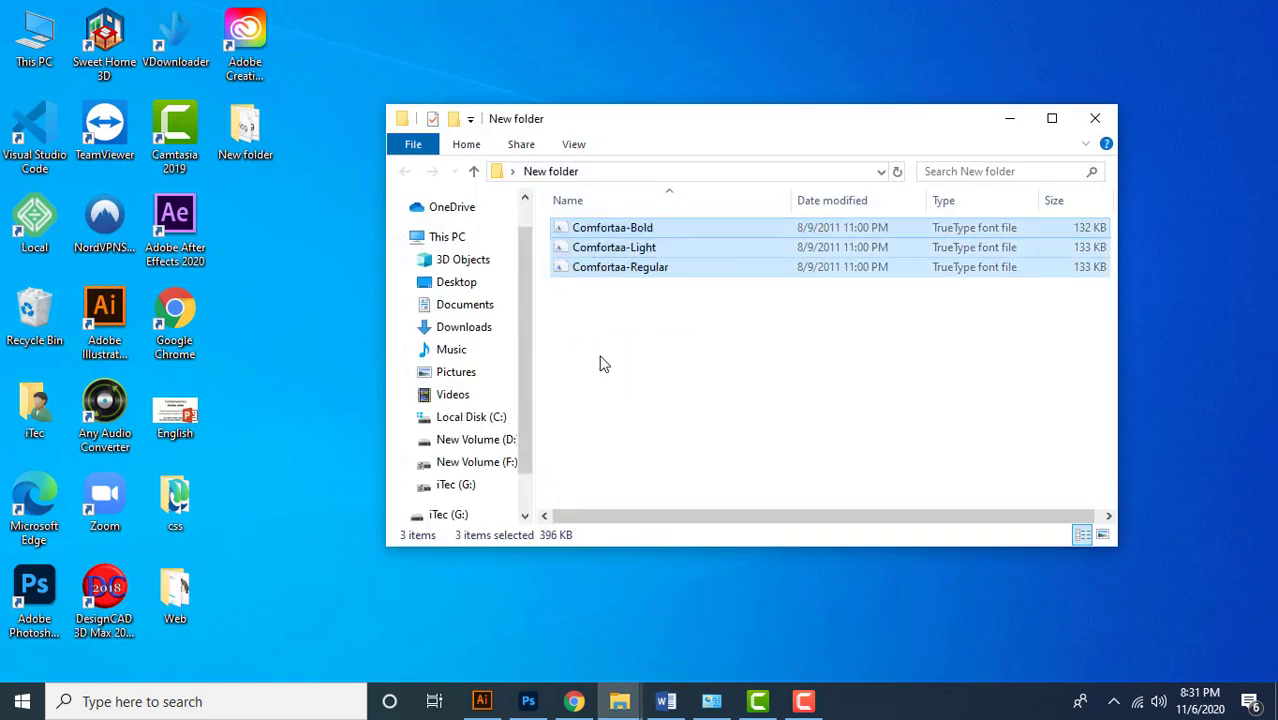
left_click(610, 363)
left_click_drag(707, 330, 581, 240)
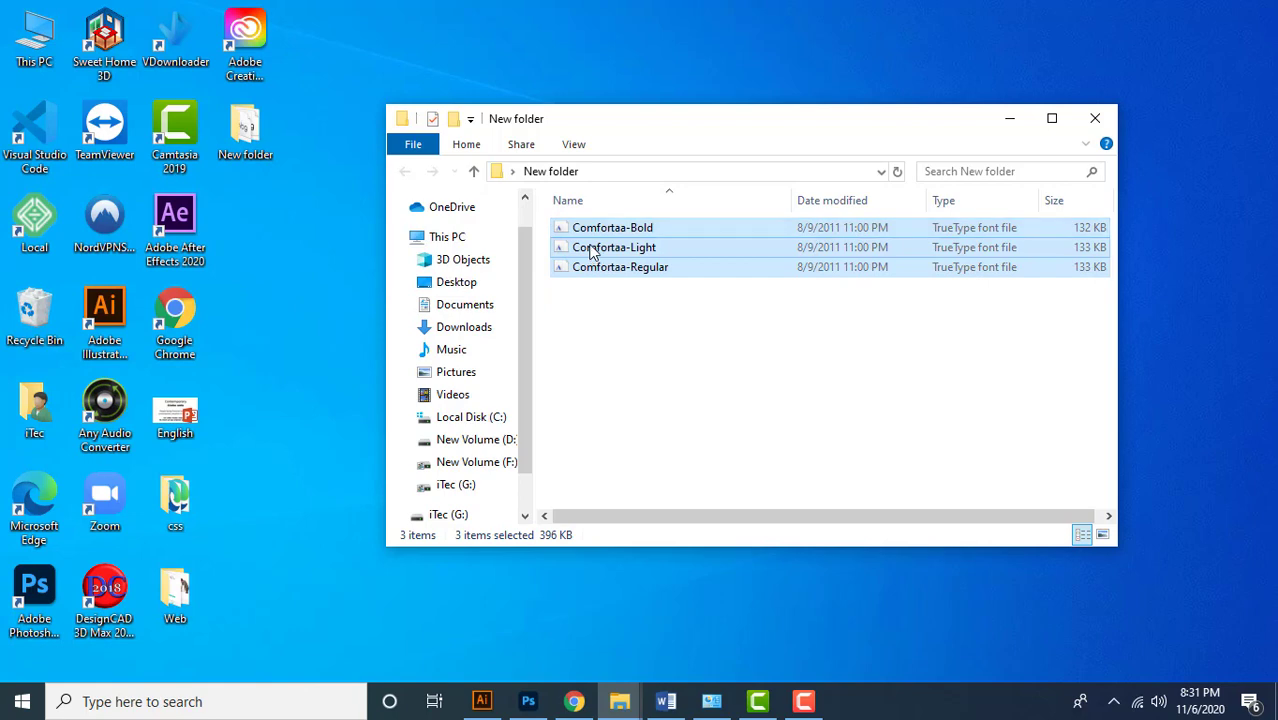
right_click(591, 251)
left_click(645, 328)
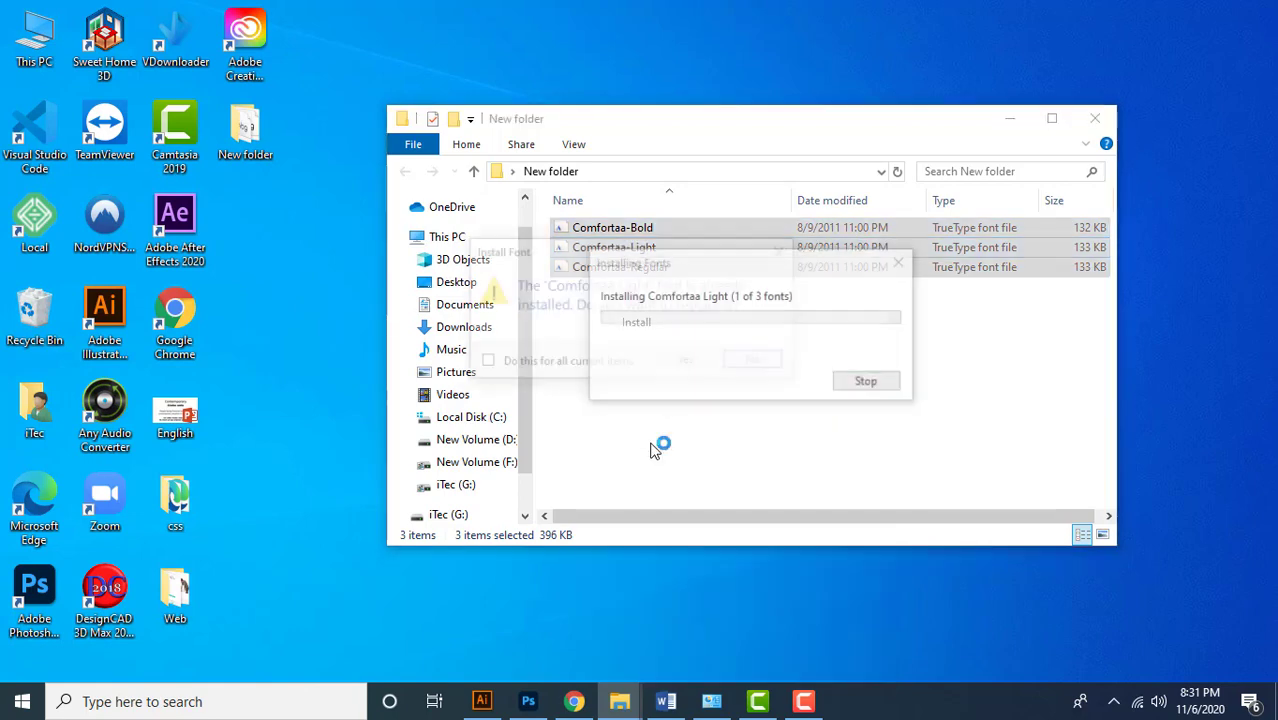
Step: Decline replacing each of the already installed Comfortaa fonts
left_click_drag(632, 265, 531, 365)
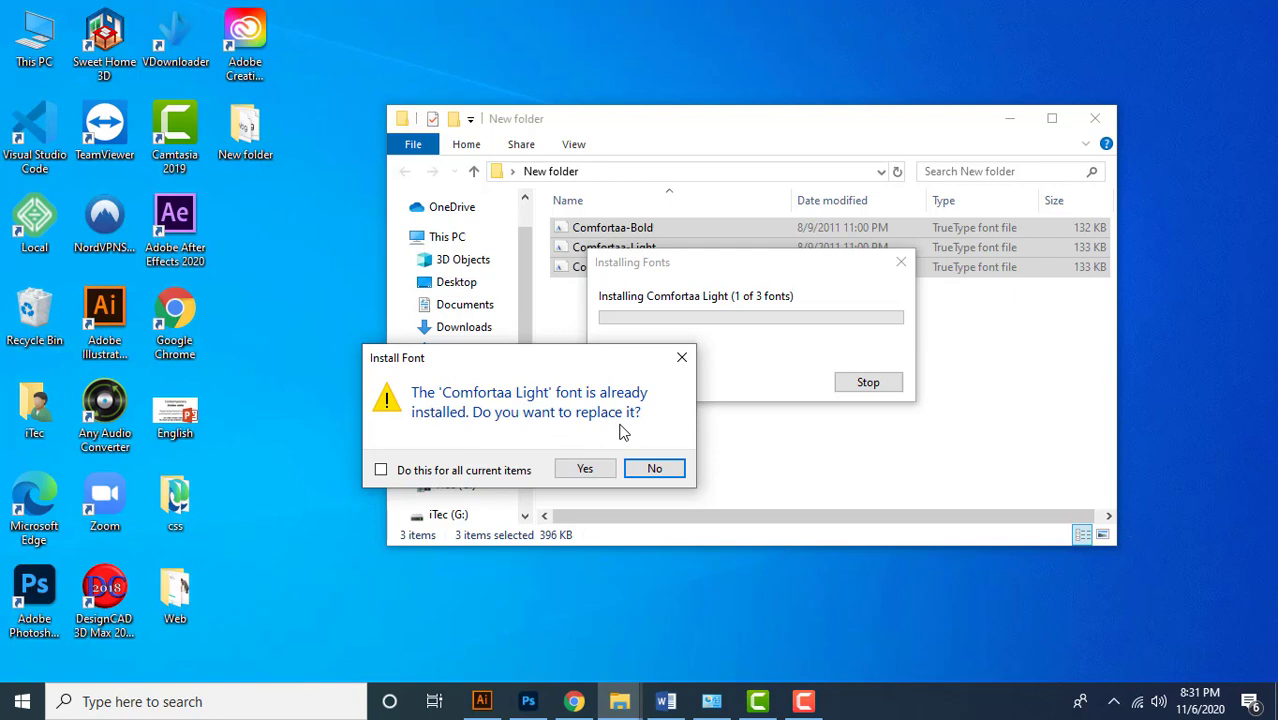
left_click(646, 477)
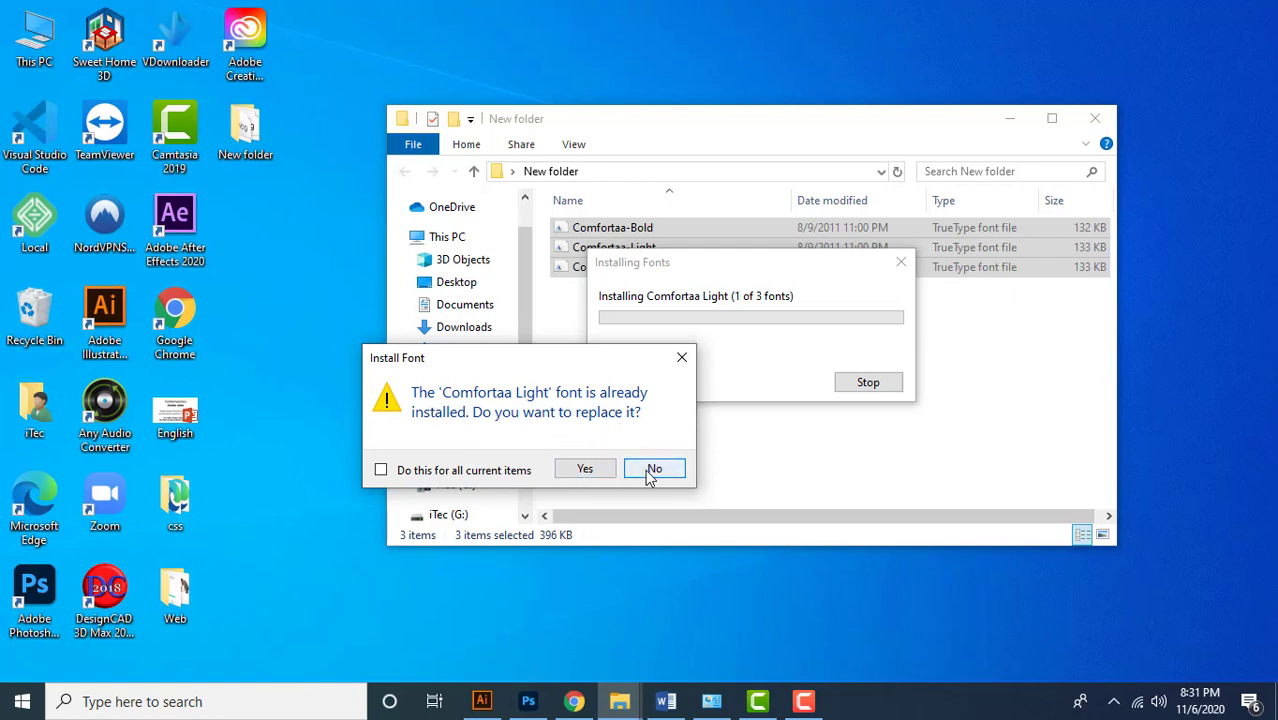
left_click(652, 470)
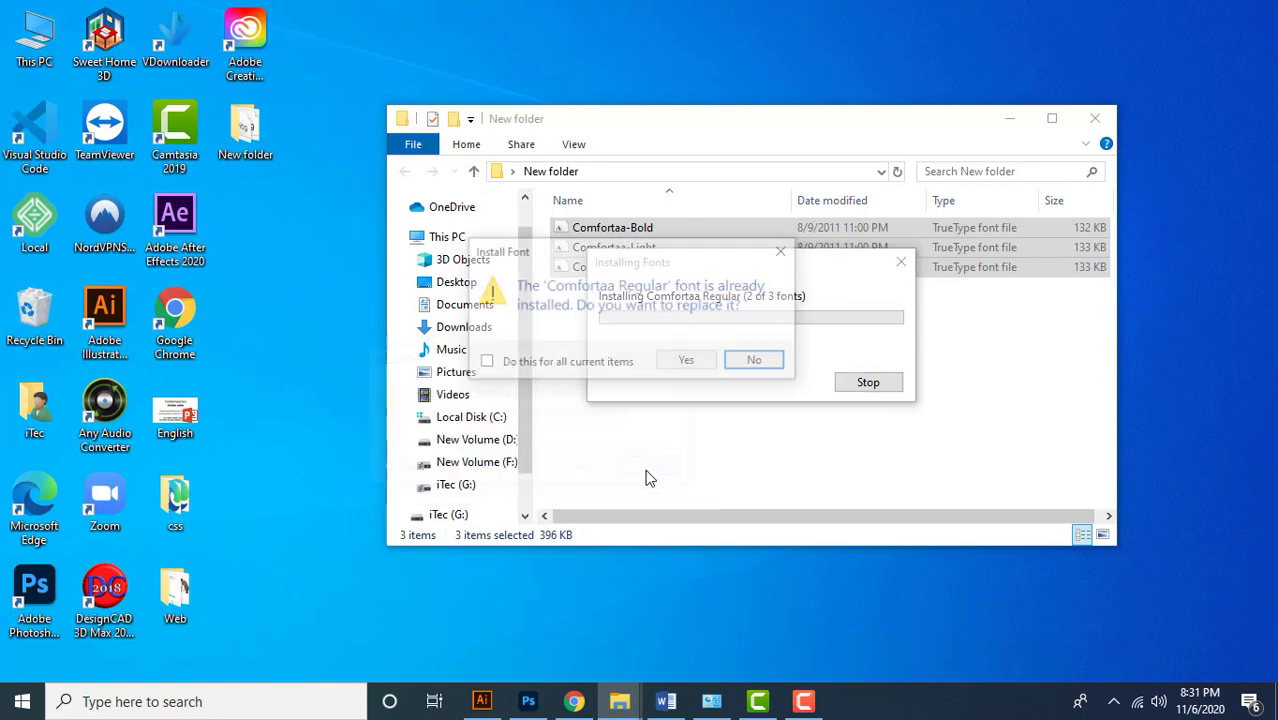
left_click(748, 364)
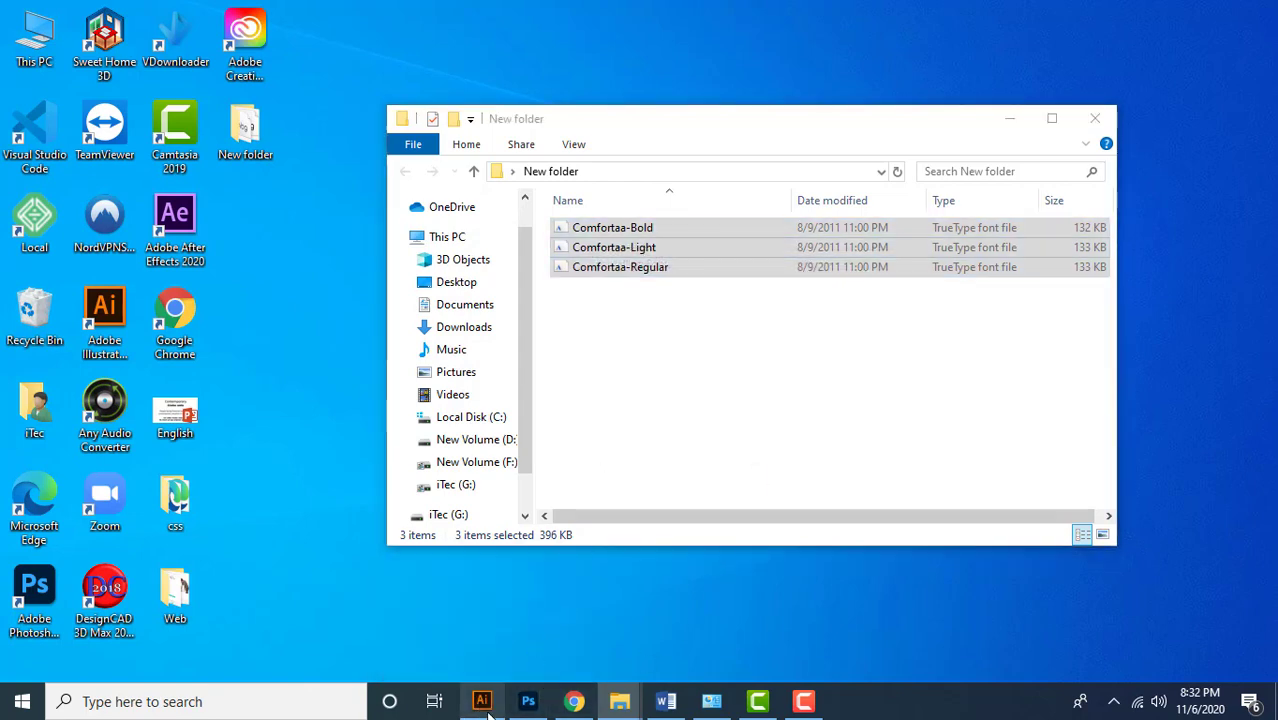
Step: Switch back to Illustrator and add the point text "doodly" below the coloured logo
left_click(501, 705)
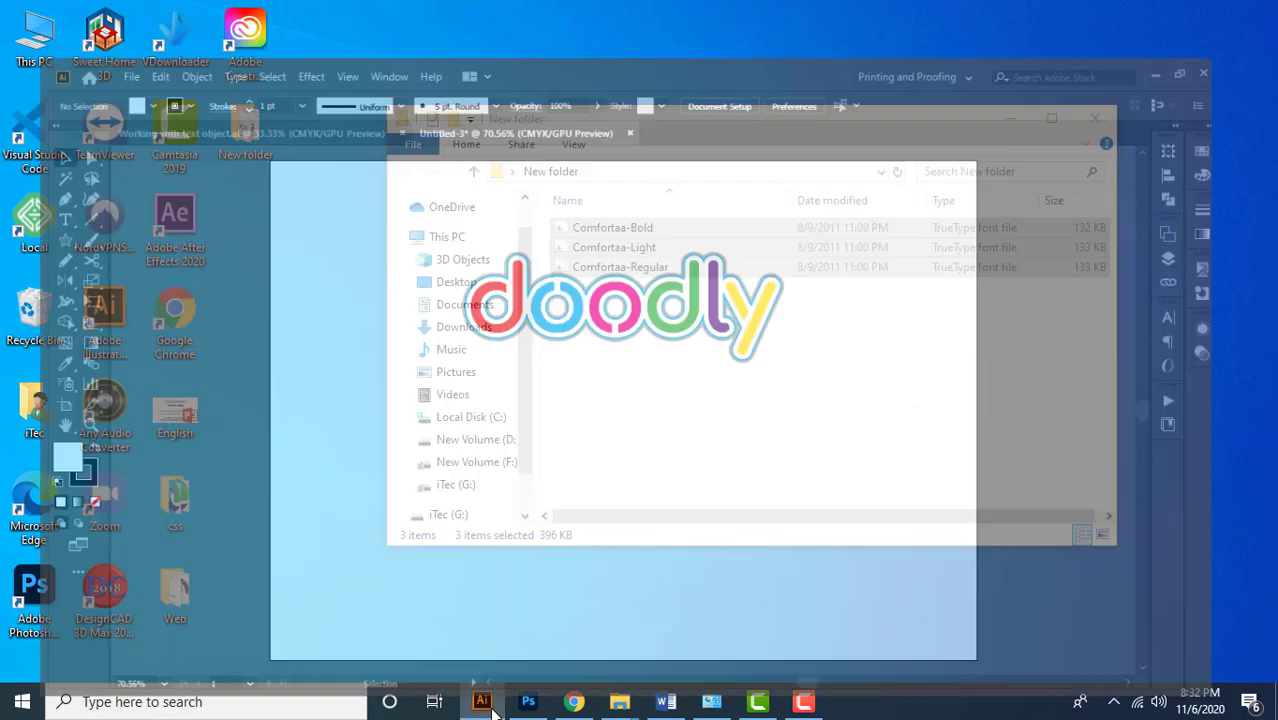
left_click(24, 173)
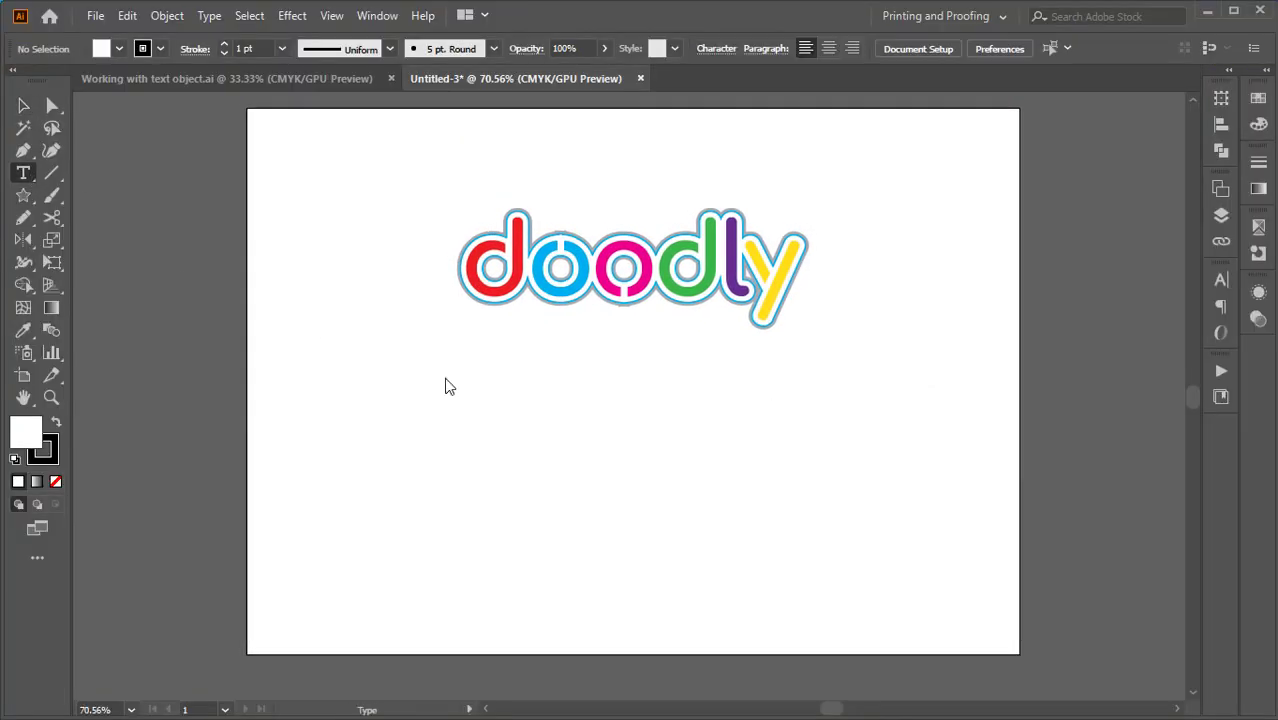
left_click(475, 402)
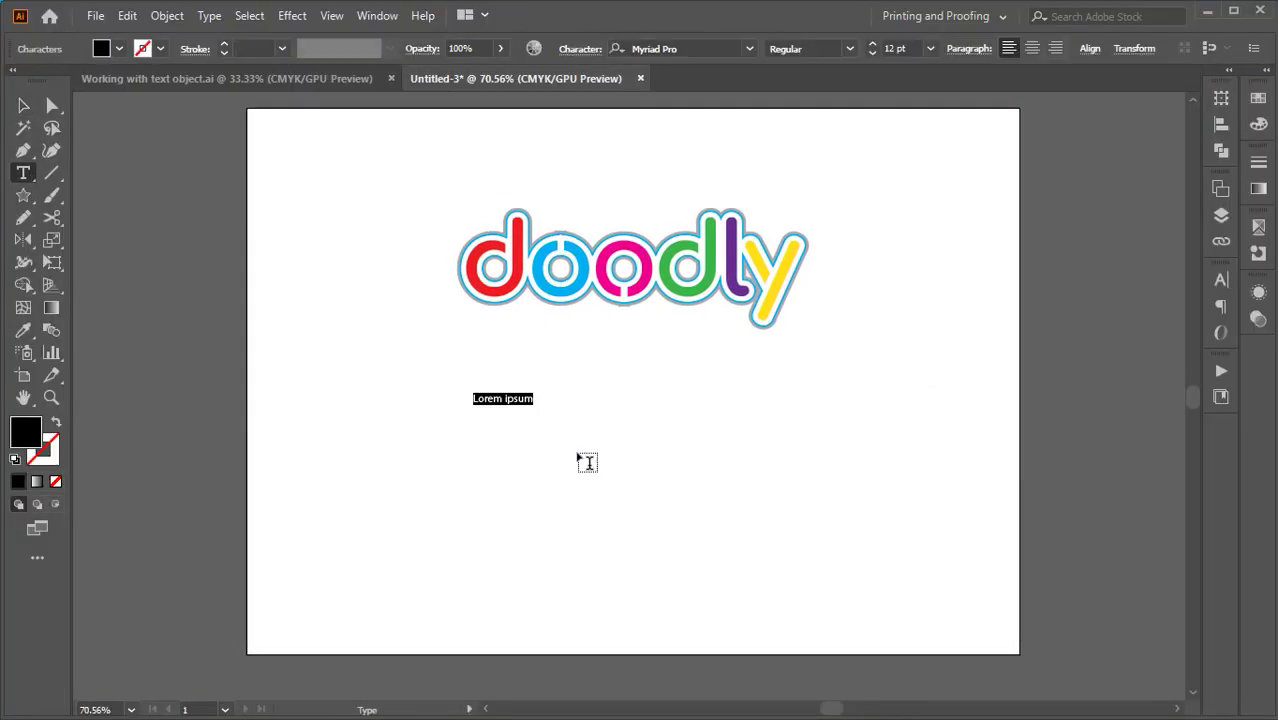
type("doodly")
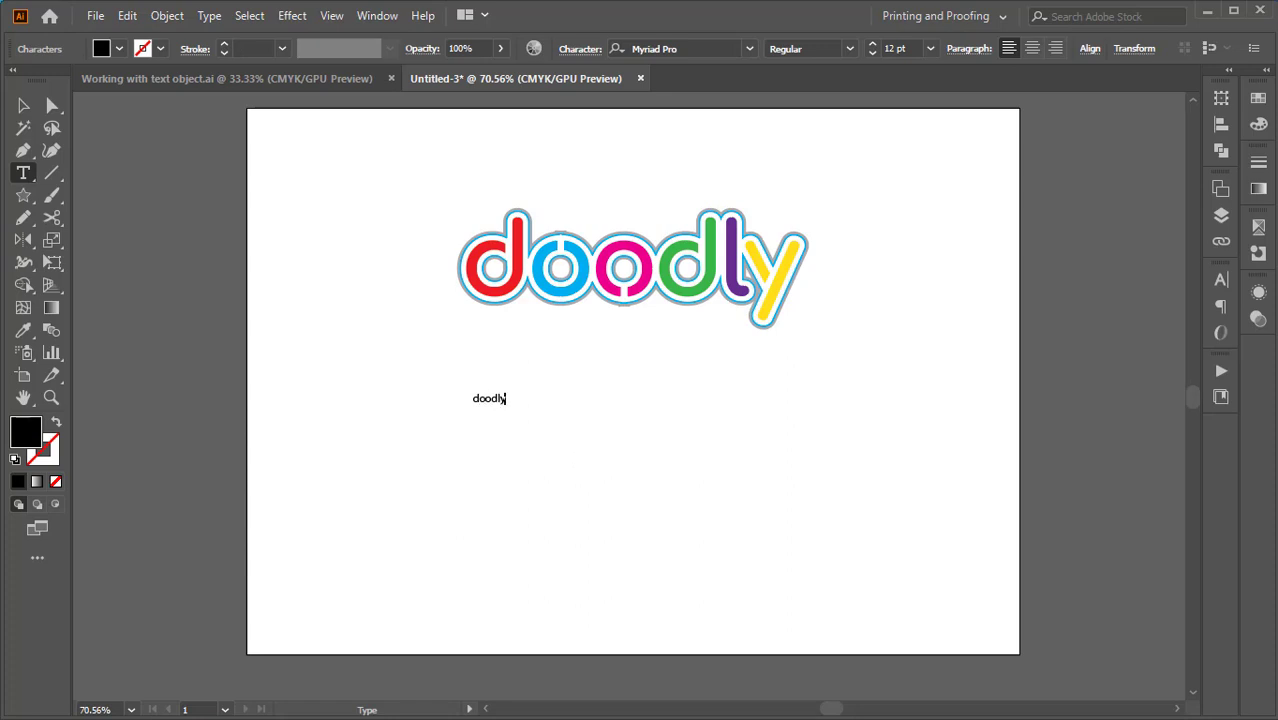
Step: Enlarge the "doodly" text to about 127 pt and place it directly beneath the coloured logo
left_click(23, 106)
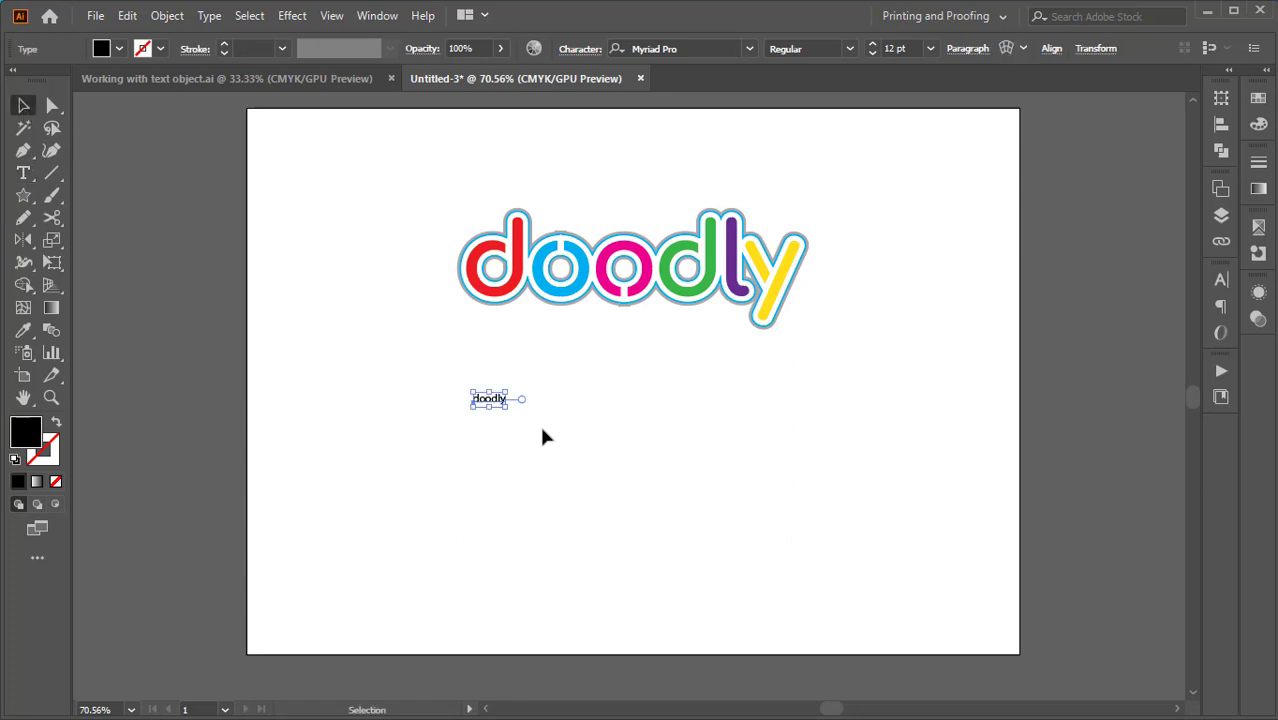
left_click_drag(508, 405, 816, 553)
mouse_move(710, 500)
left_mouse_down()
mouse_move(705, 337)
mouse_move(704, 467)
left_mouse_up()
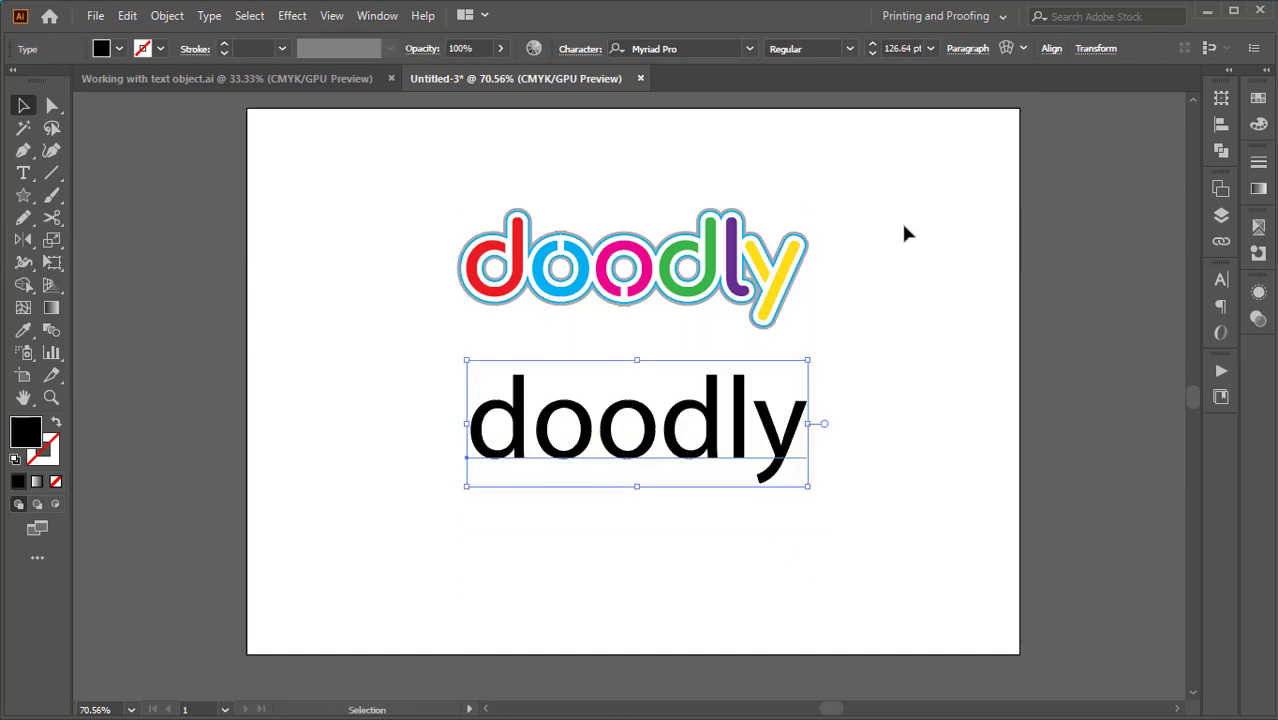
Step: Check the width and height of the "doodly" text in the transform values
left_click(1220, 104)
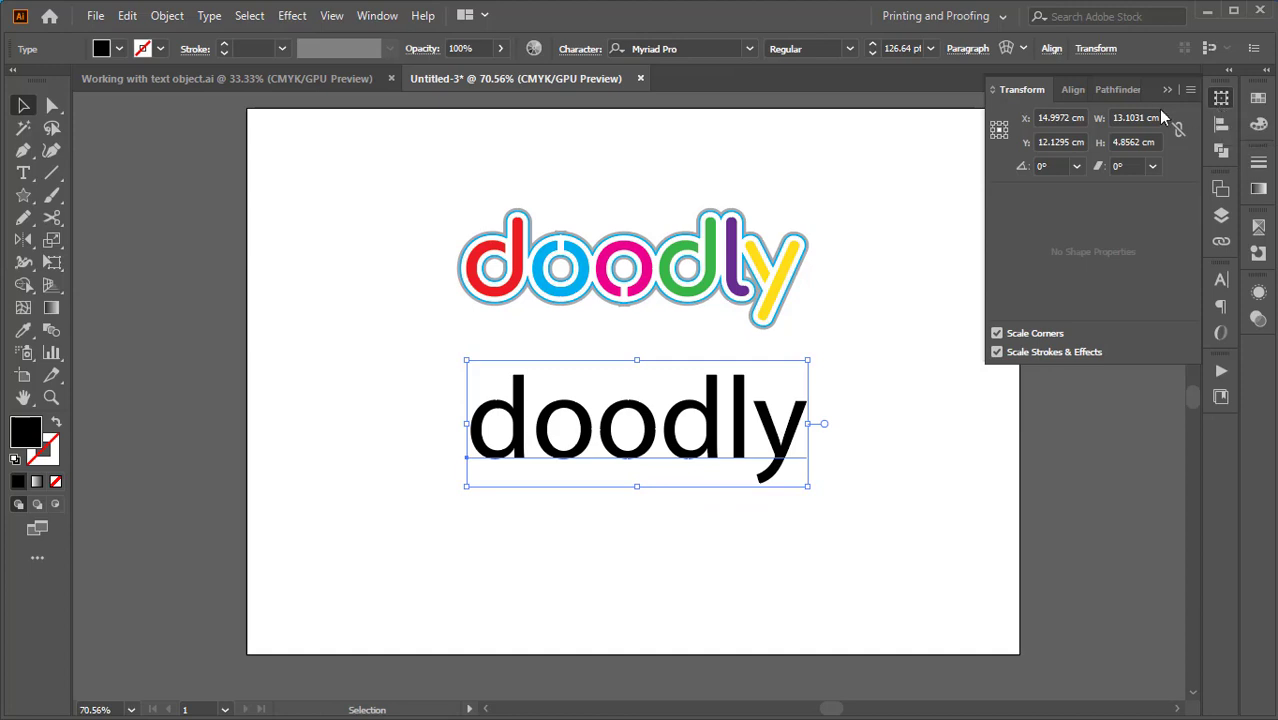
double_click(1130, 118)
double_click(1132, 140)
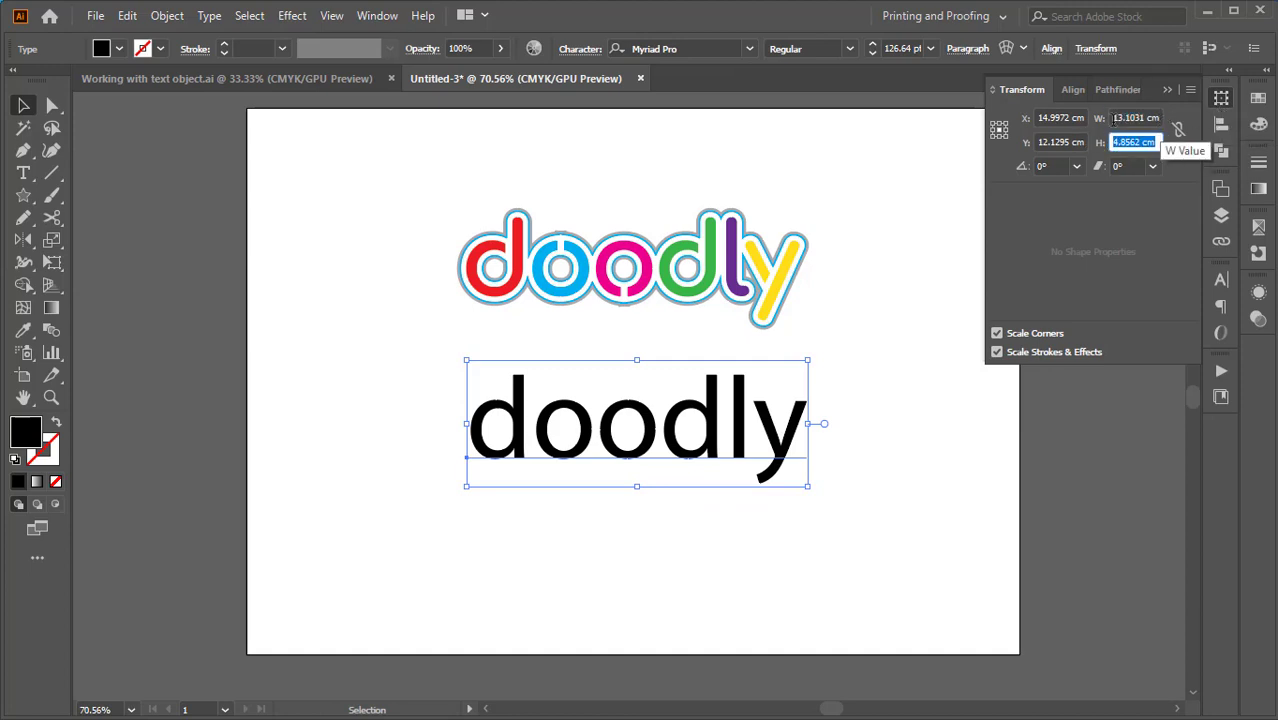
double_click(1114, 118)
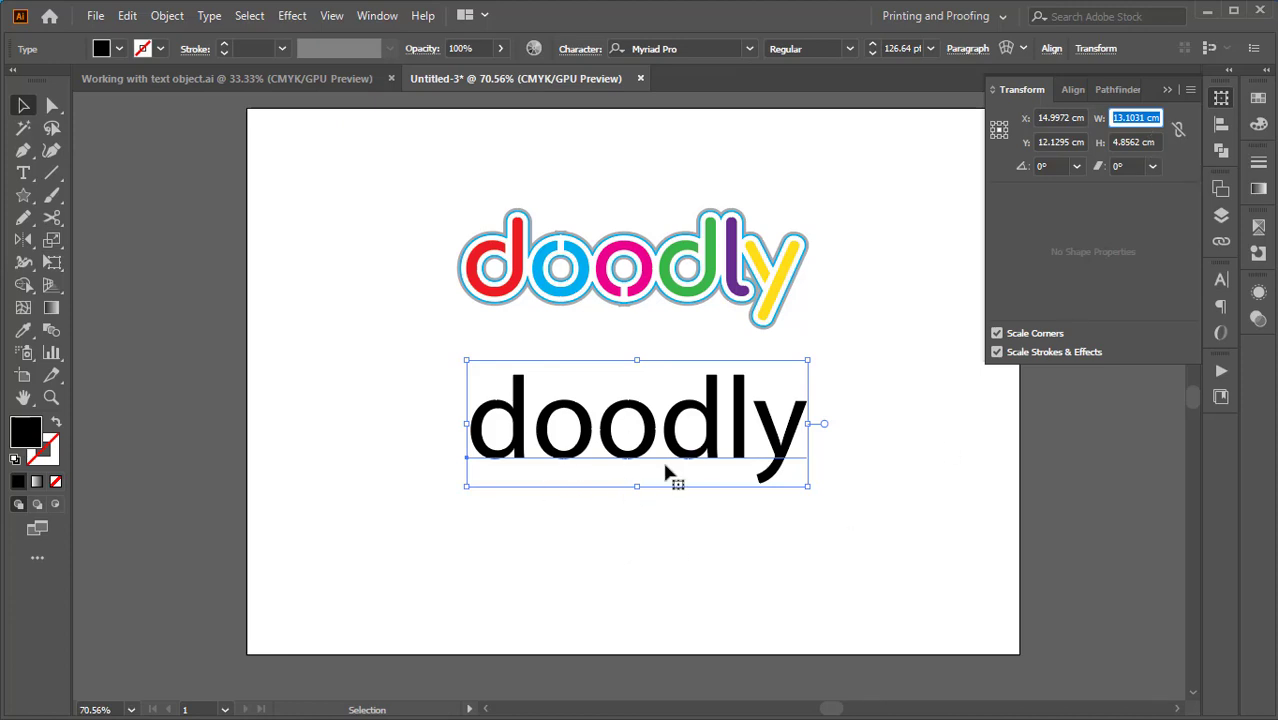
left_click(1166, 90)
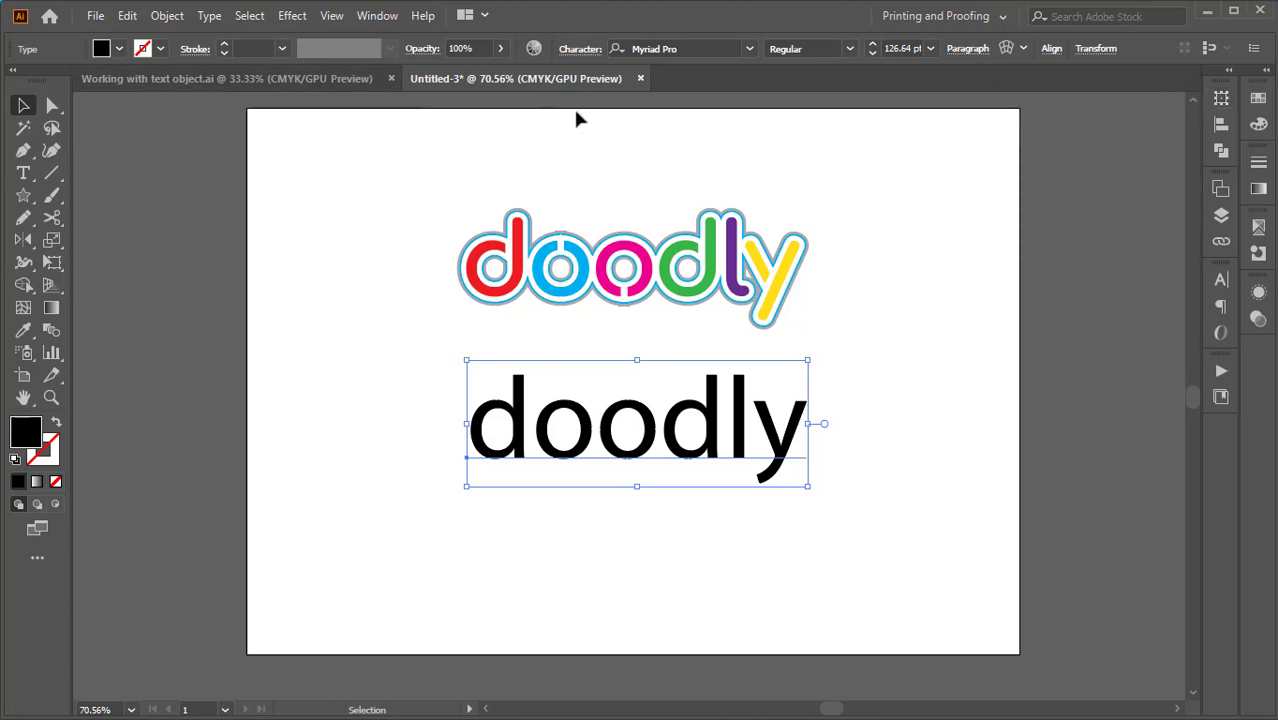
Step: Change the font of the "doodly" text to Comfortaa Bold
left_click(665, 50)
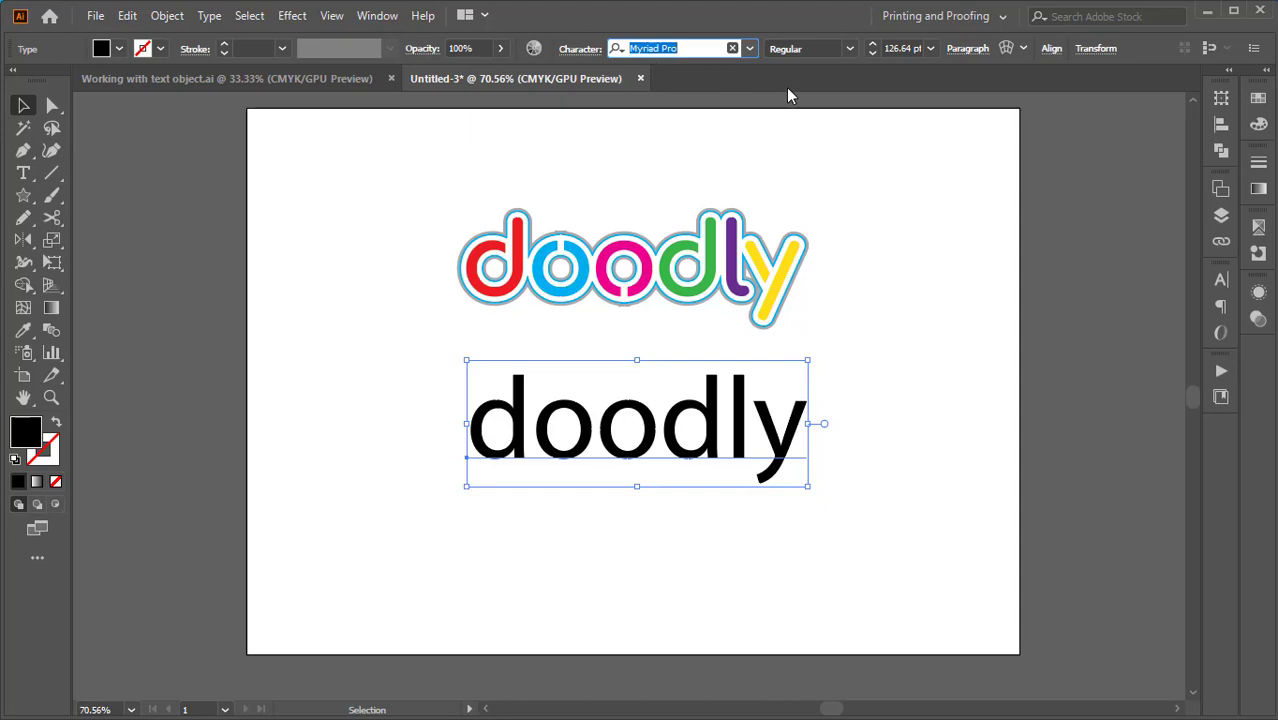
type("comf")
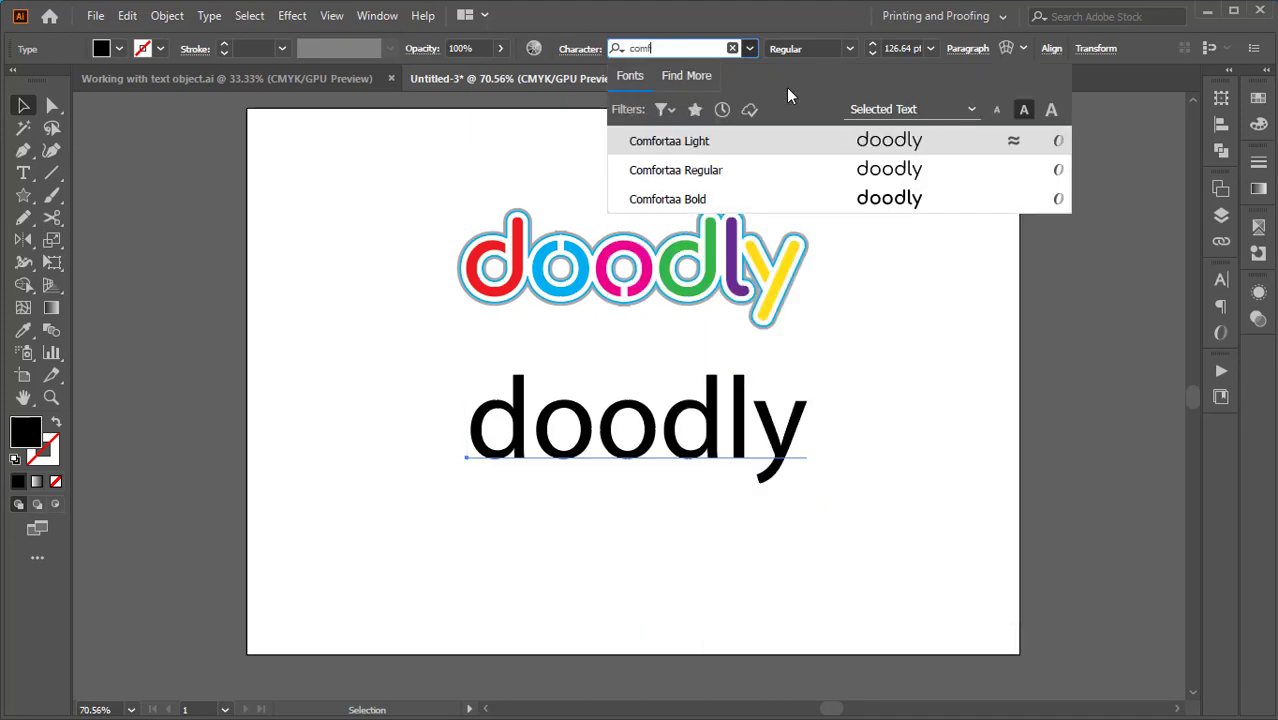
key("BackSpace")
key("BackSpace")
key("BackSpace")
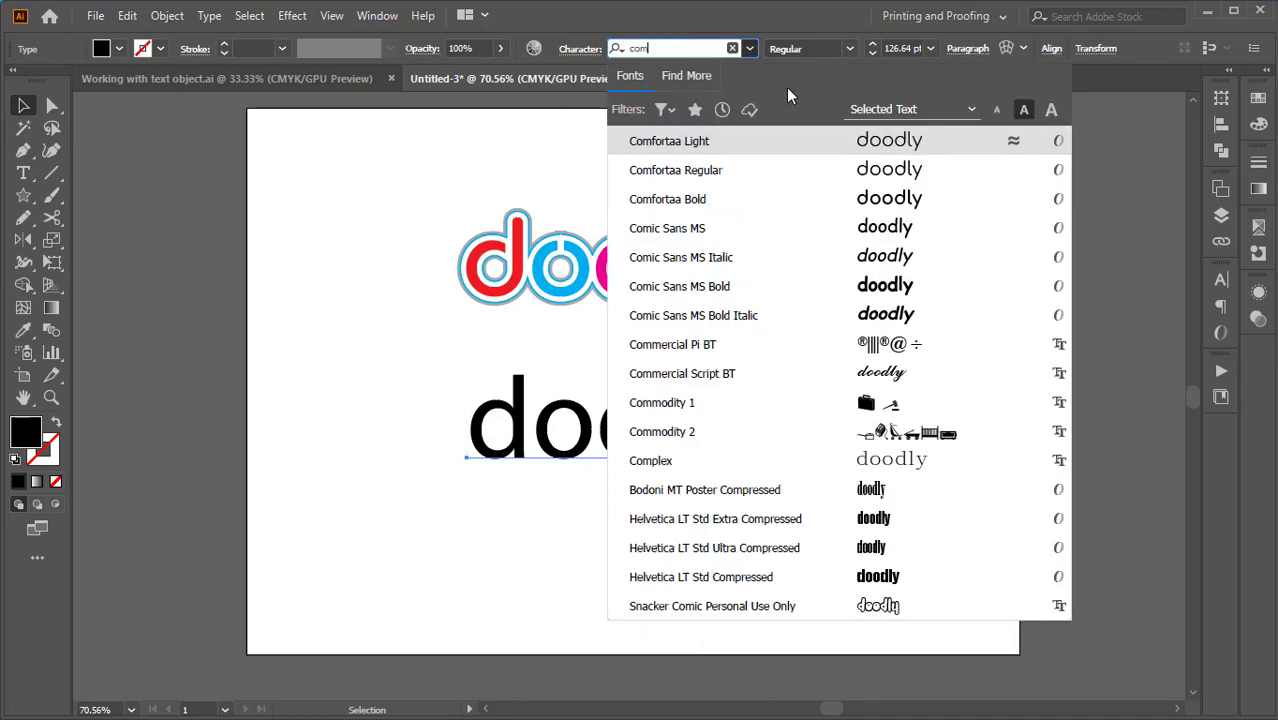
type("omfor")
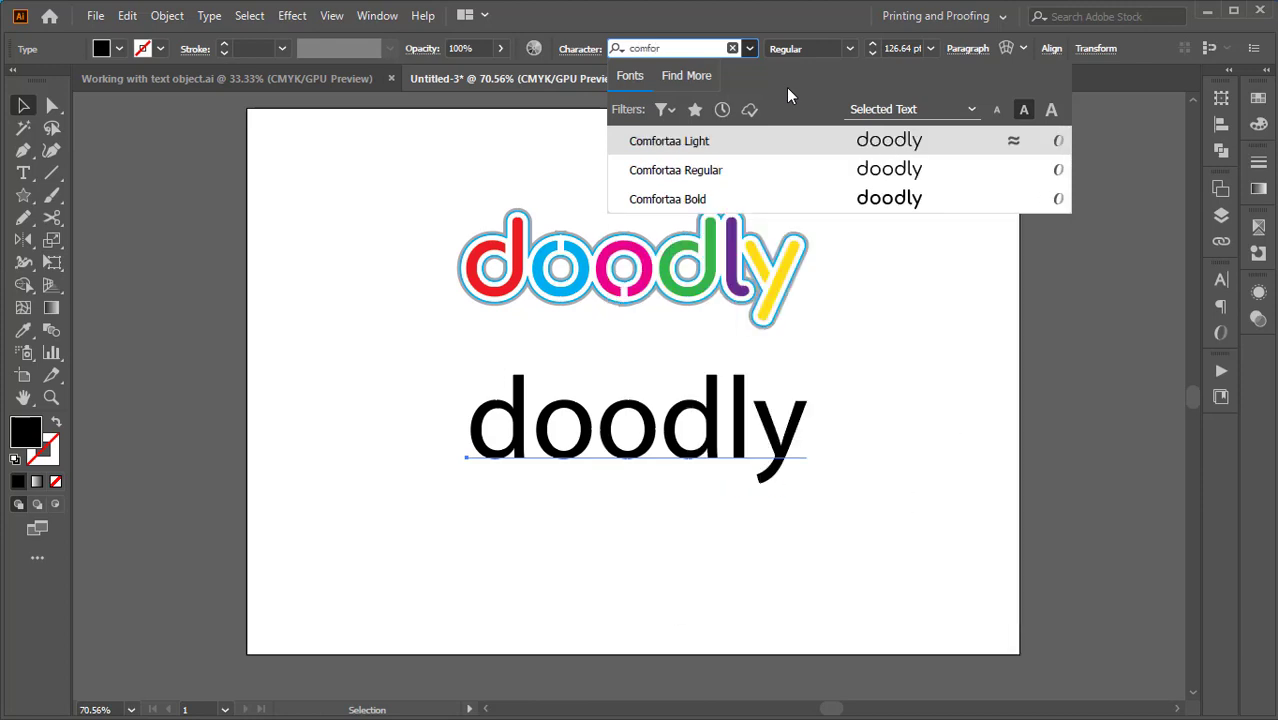
type("taa")
left_click(654, 198)
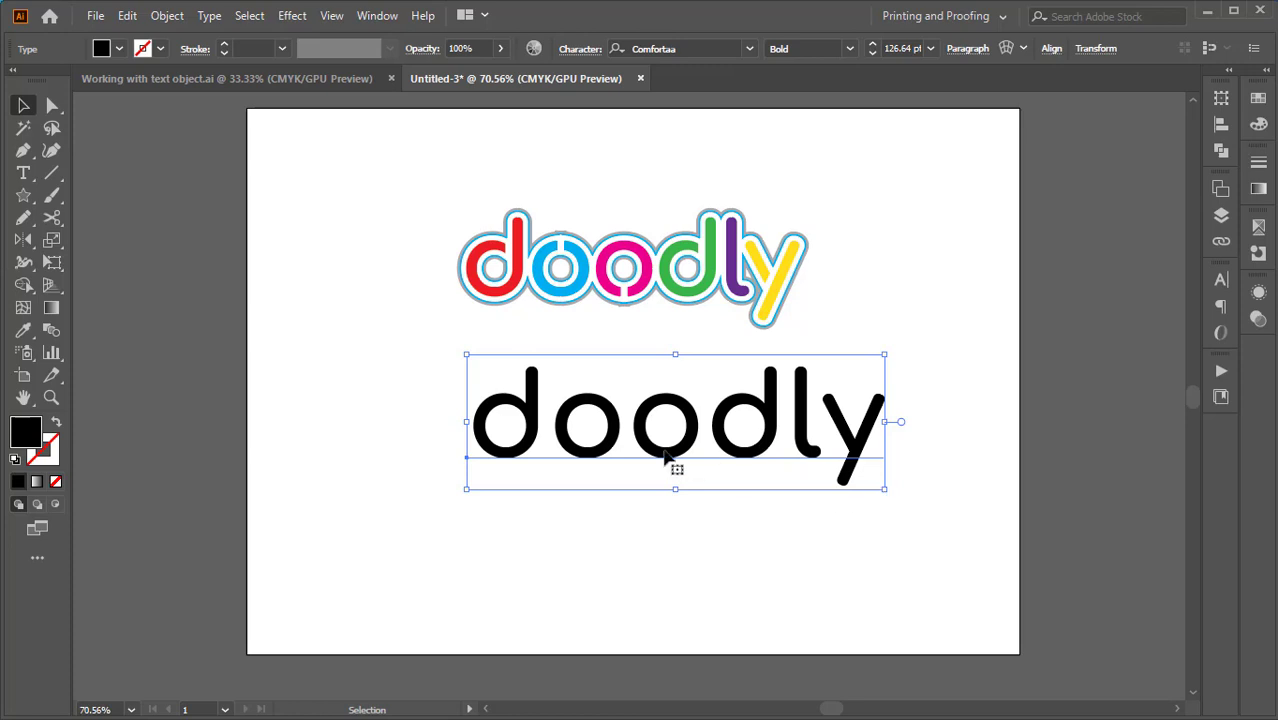
Step: Shift the Comfortaa text slightly left, scale it down to about 113 pt, and check its dimensions
left_click_drag(670, 457, 657, 457)
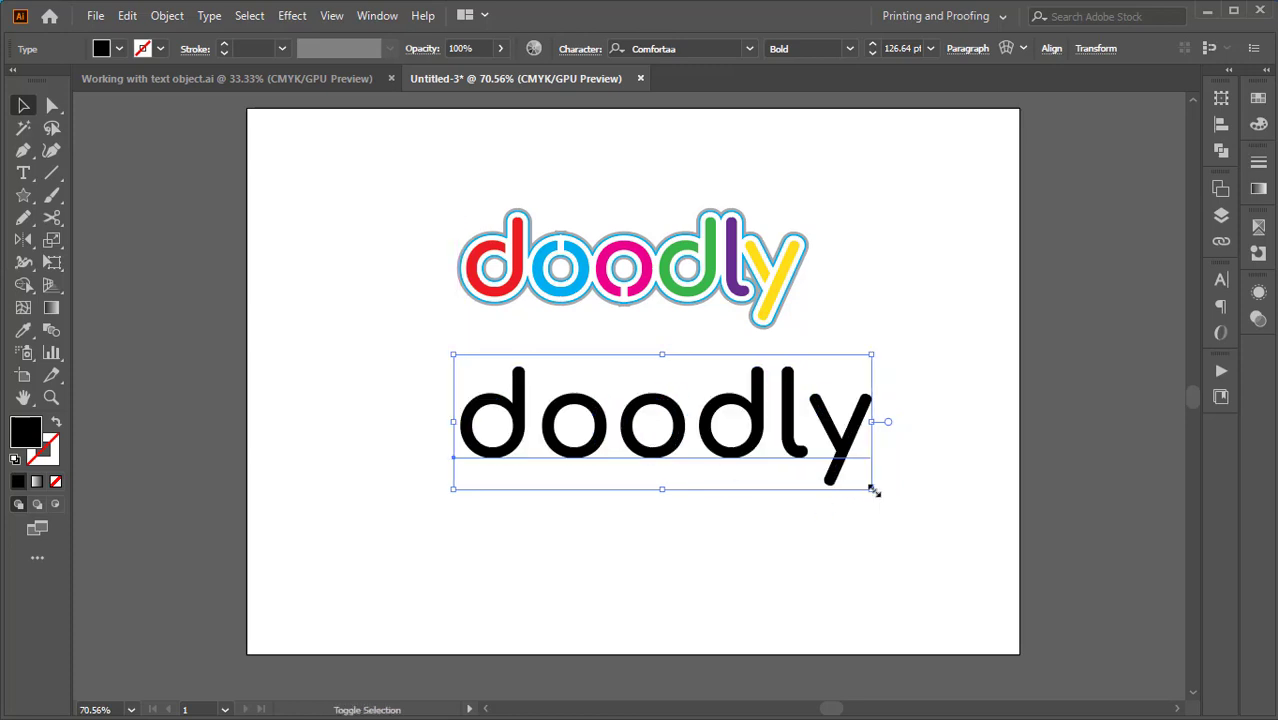
mouse_move(874, 489)
left_mouse_down()
mouse_move(844, 480)
mouse_move(806, 494)
mouse_move(829, 477)
left_mouse_up()
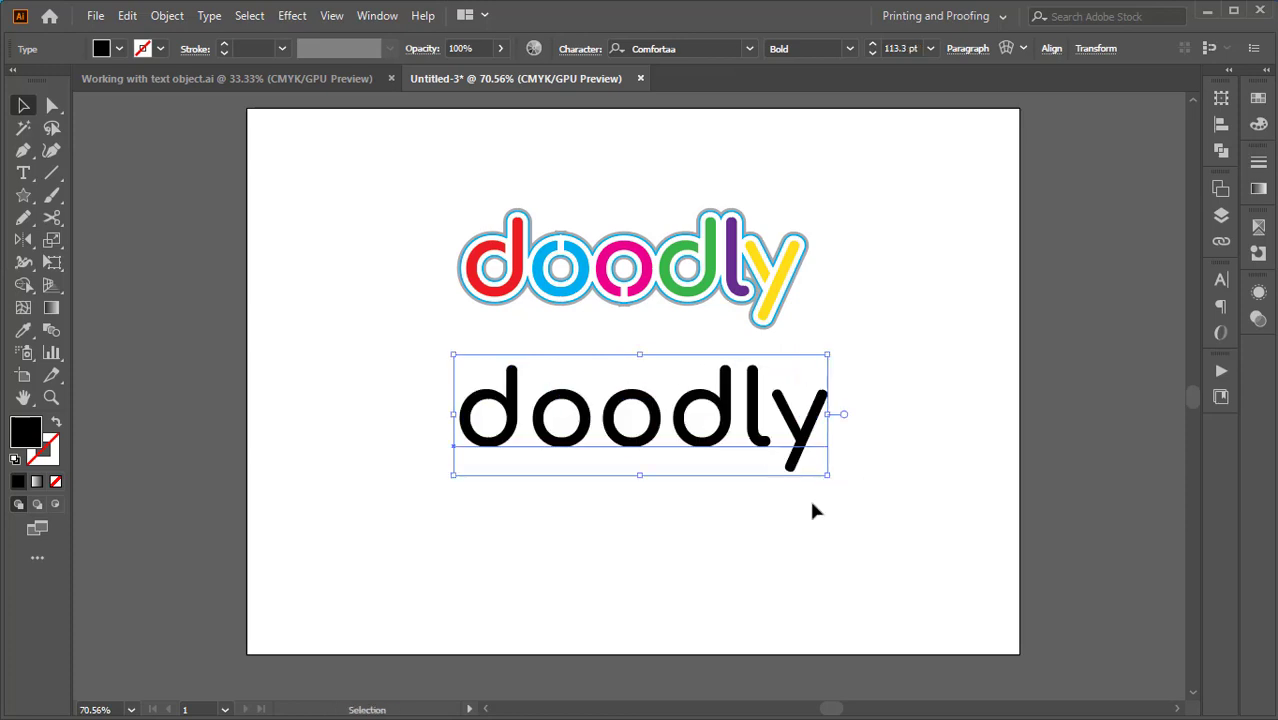
left_click(1222, 103)
left_click(1154, 120)
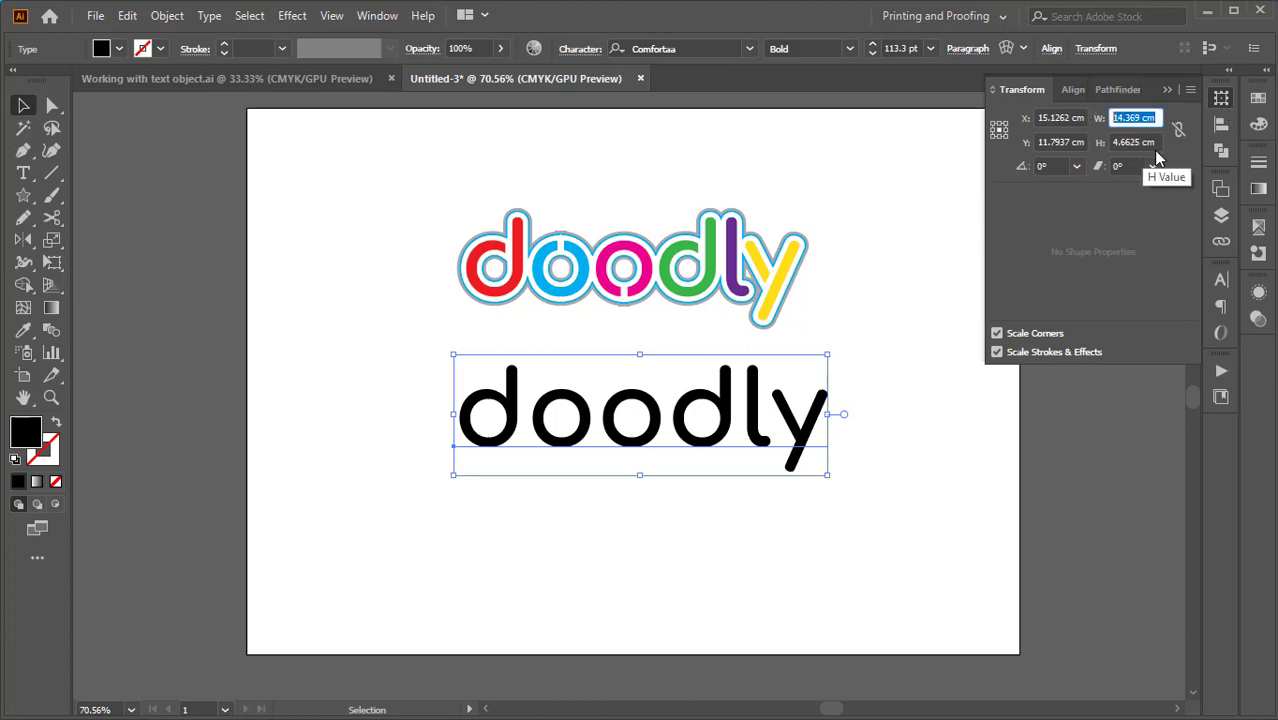
left_click(1150, 146)
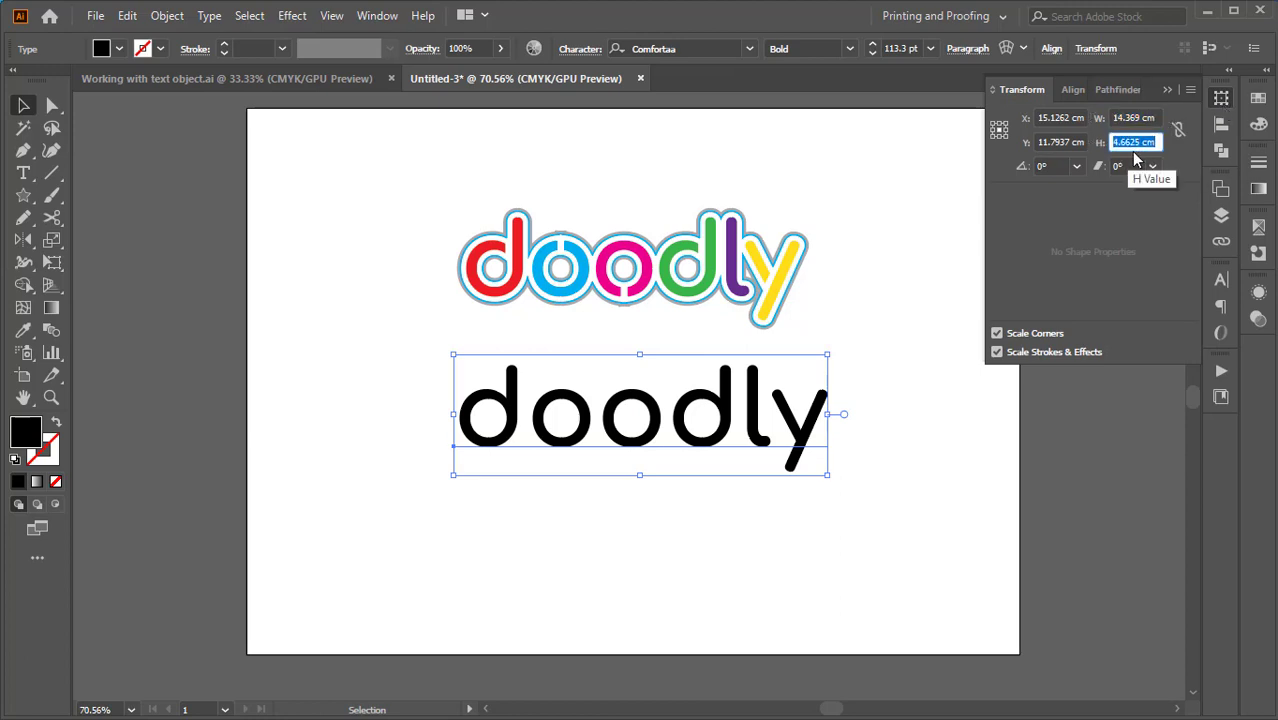
left_click(1156, 119)
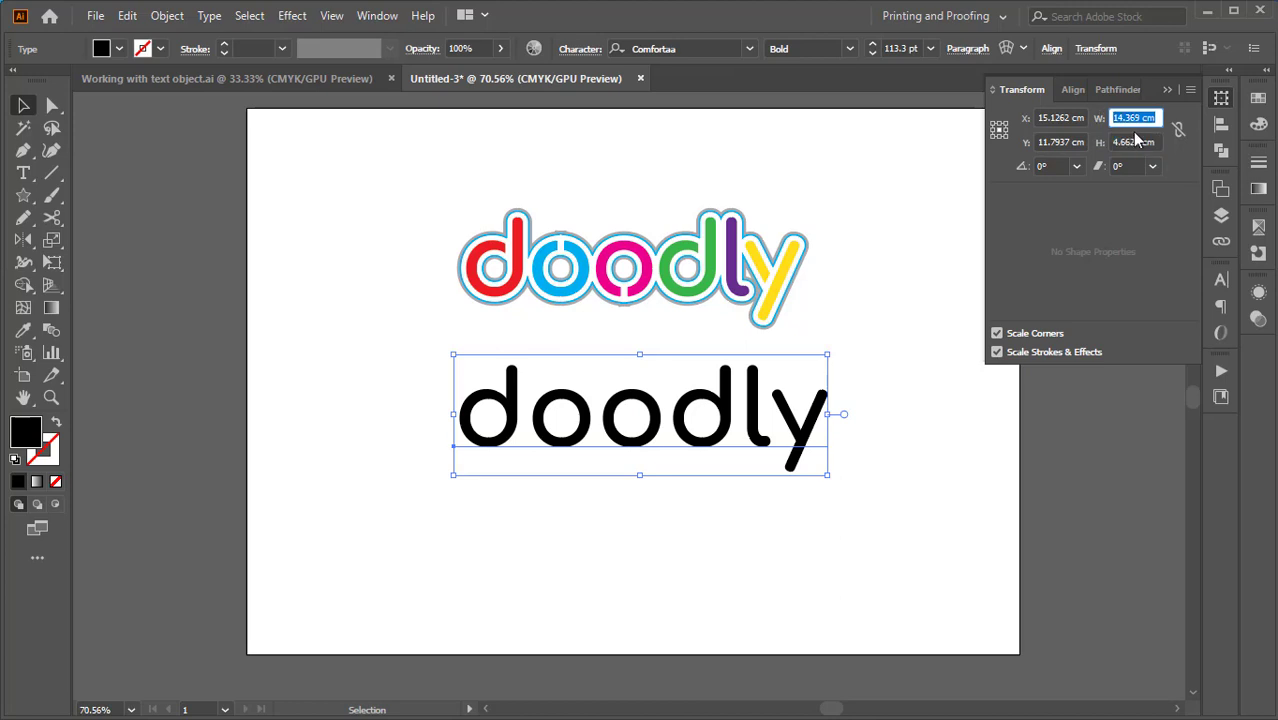
left_click(1114, 143)
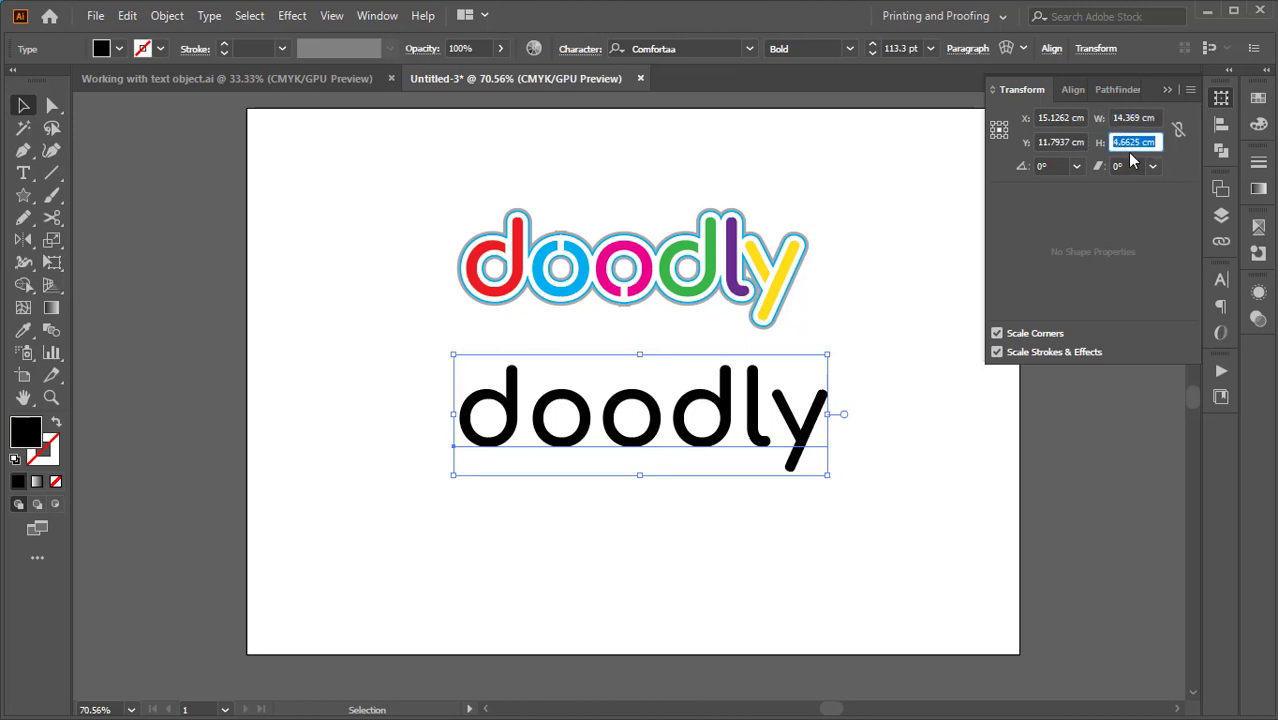
left_click(1167, 90)
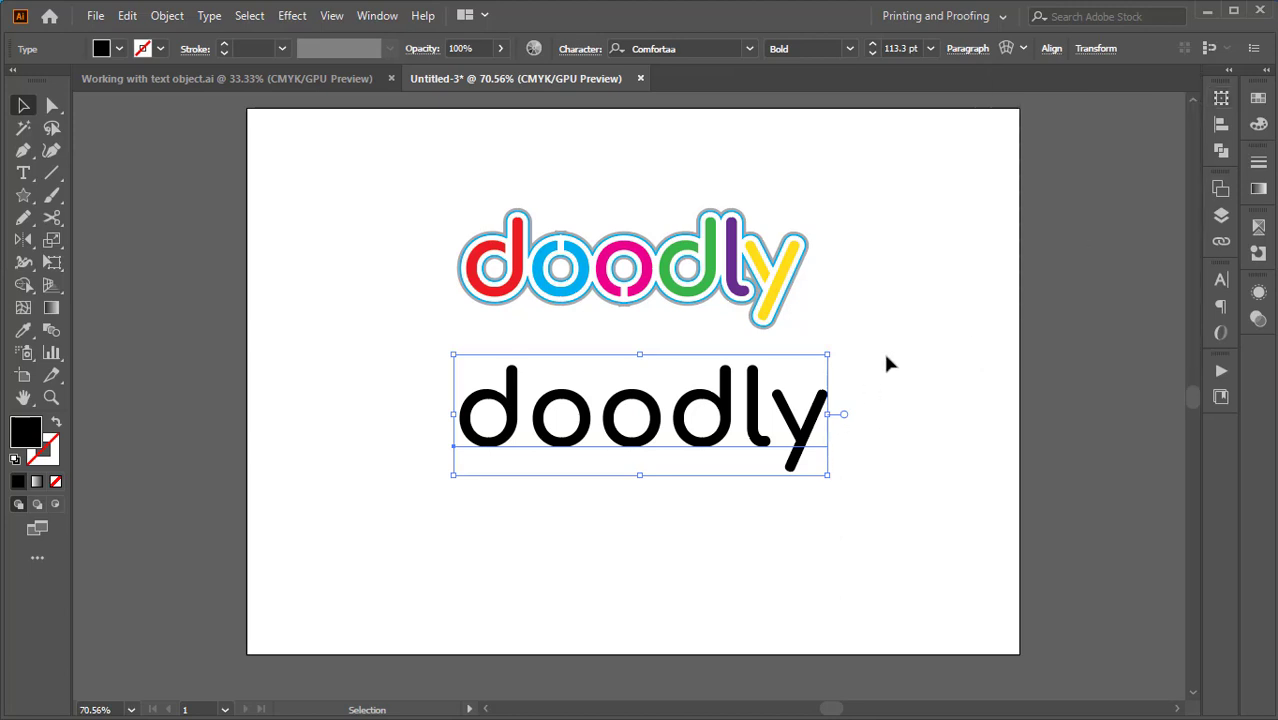
Step: Tighten the tracking of the "doodly" text in repeated increments so its letters sit close together
key("alt+Left")
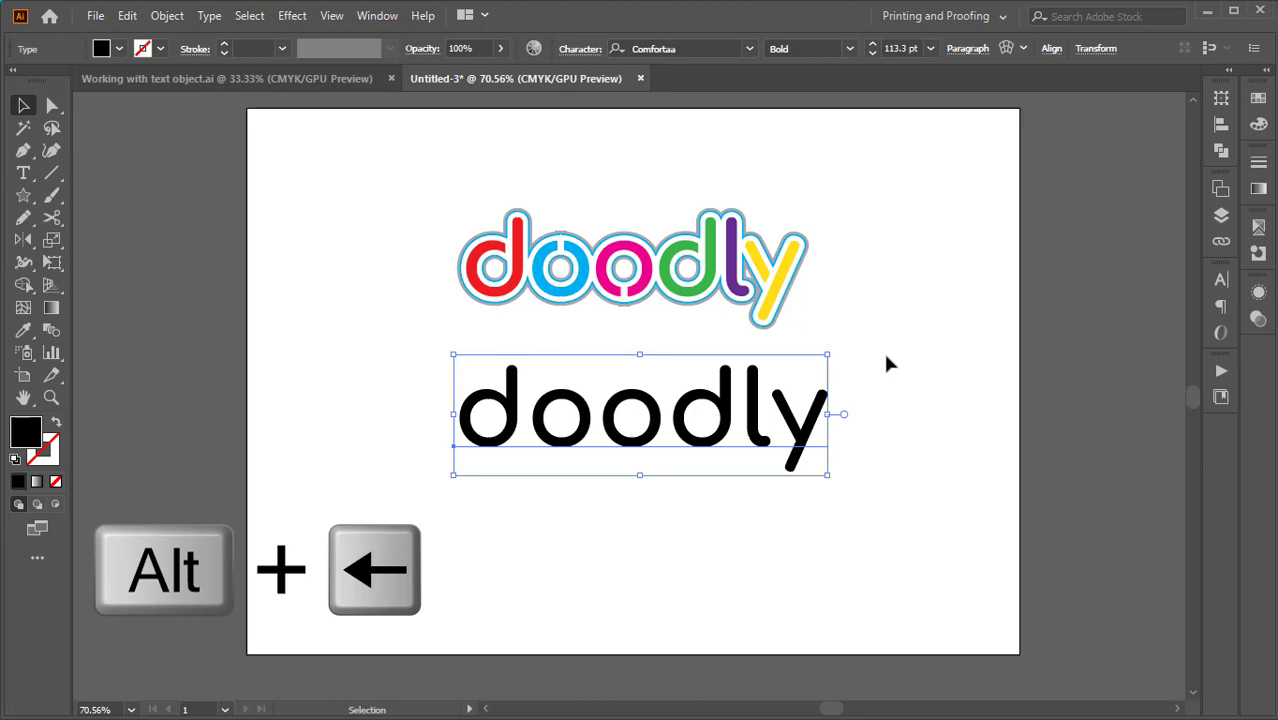
key("alt+Left")
key("alt+Left")
key("alt+Left")
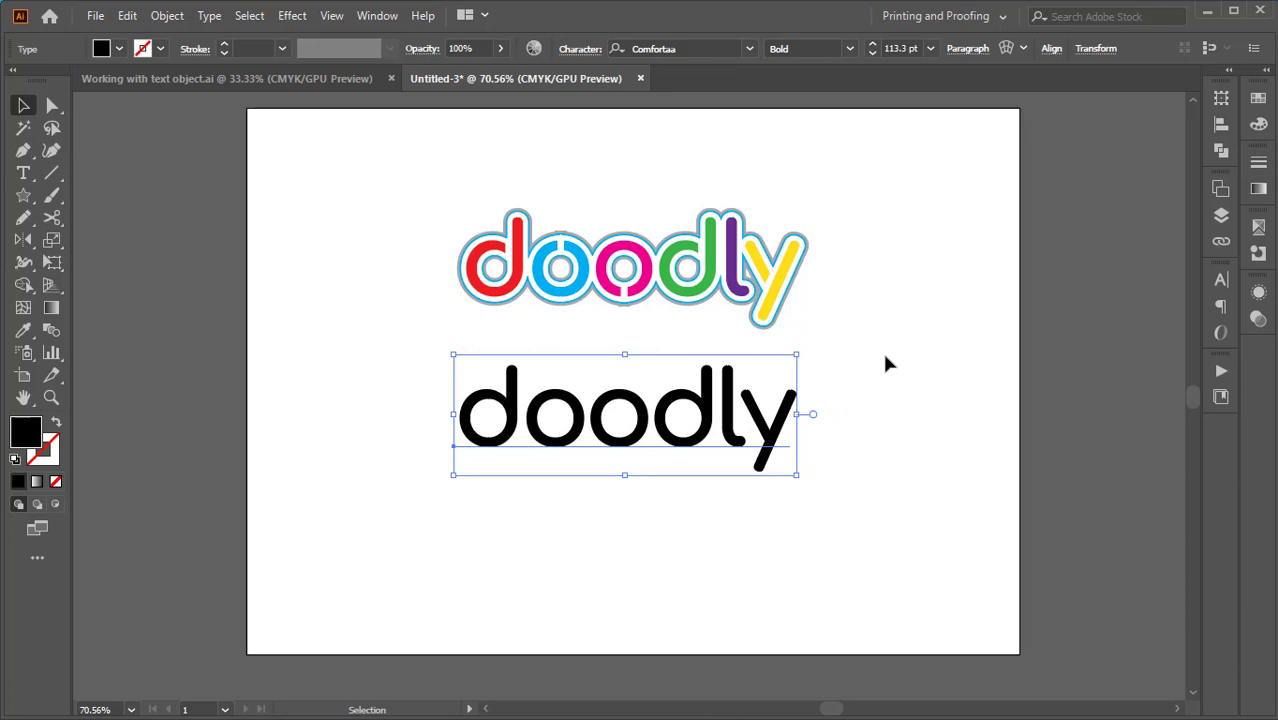
key("alt+Left")
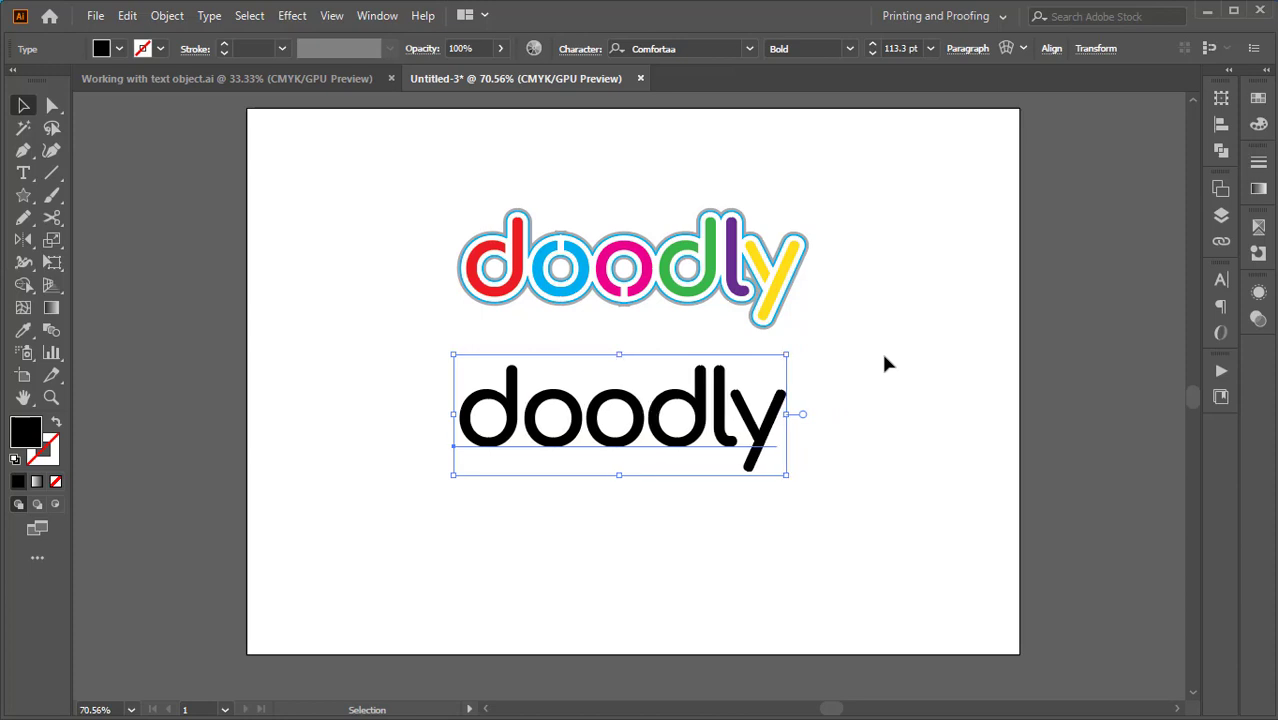
Step: Loosen the tracking of the "doodly" text to -60 and check the tracking value
key("alt+Right")
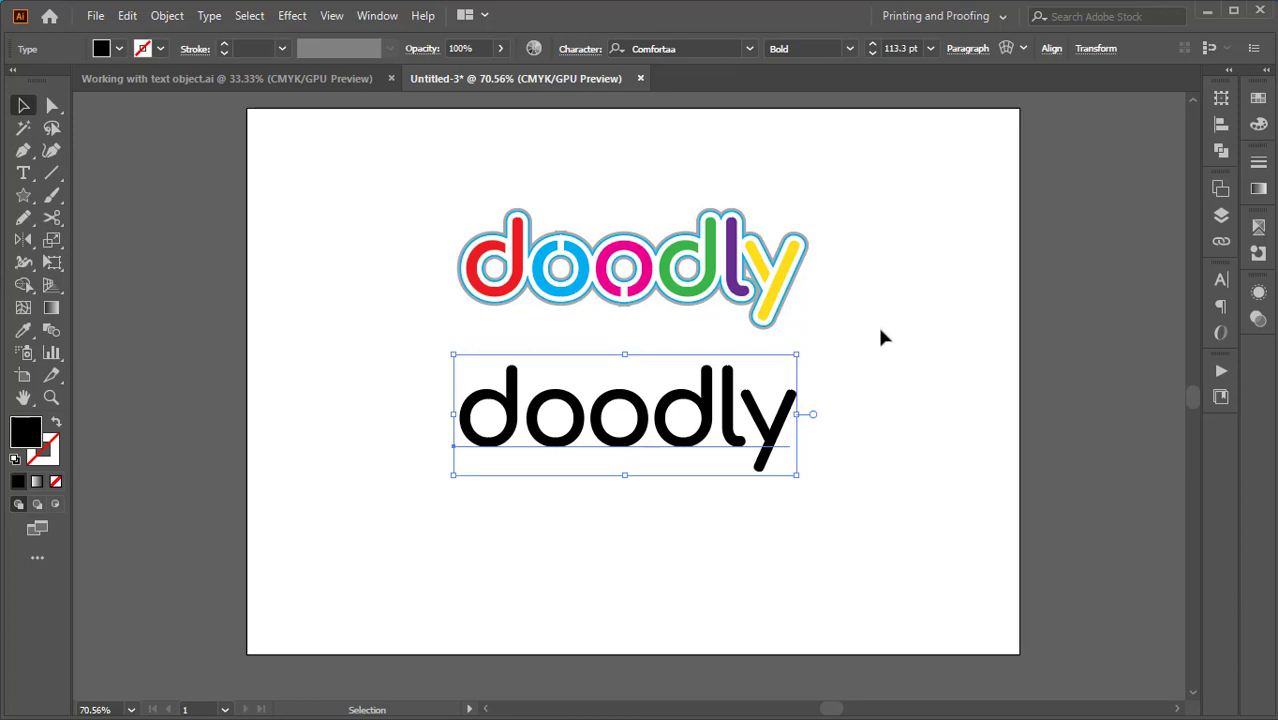
key("ctrl+t")
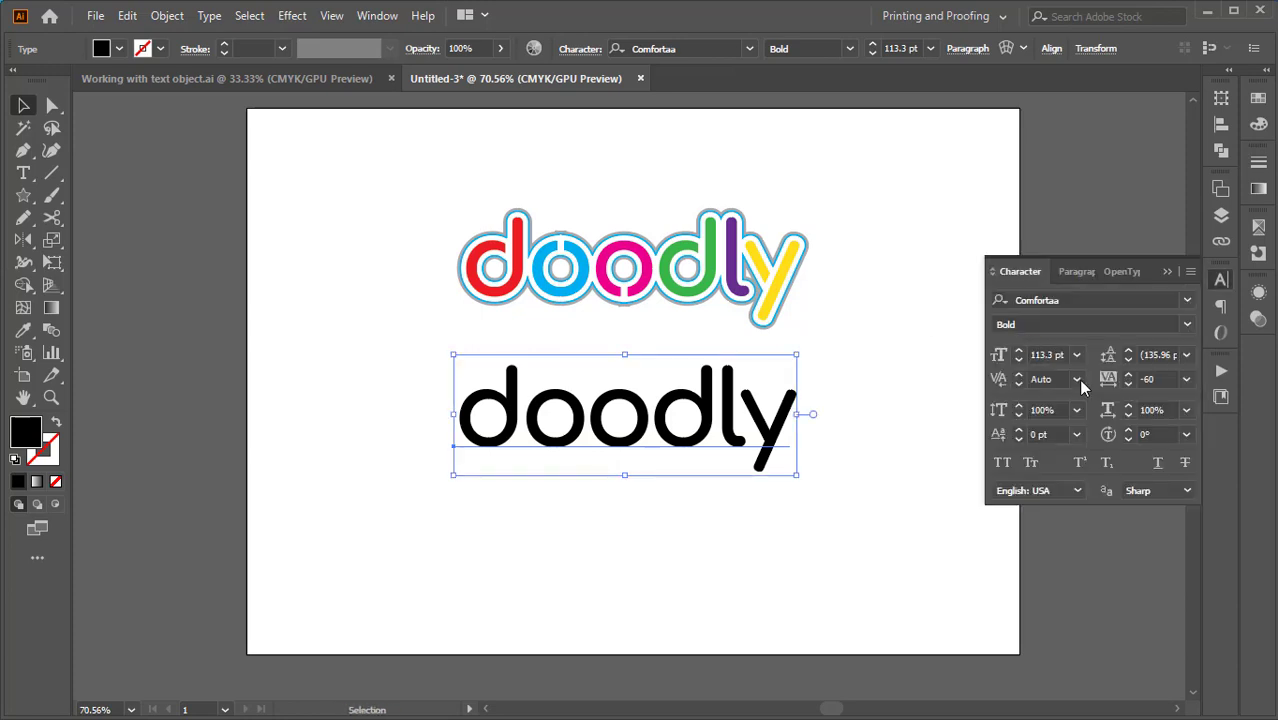
left_click(1150, 379)
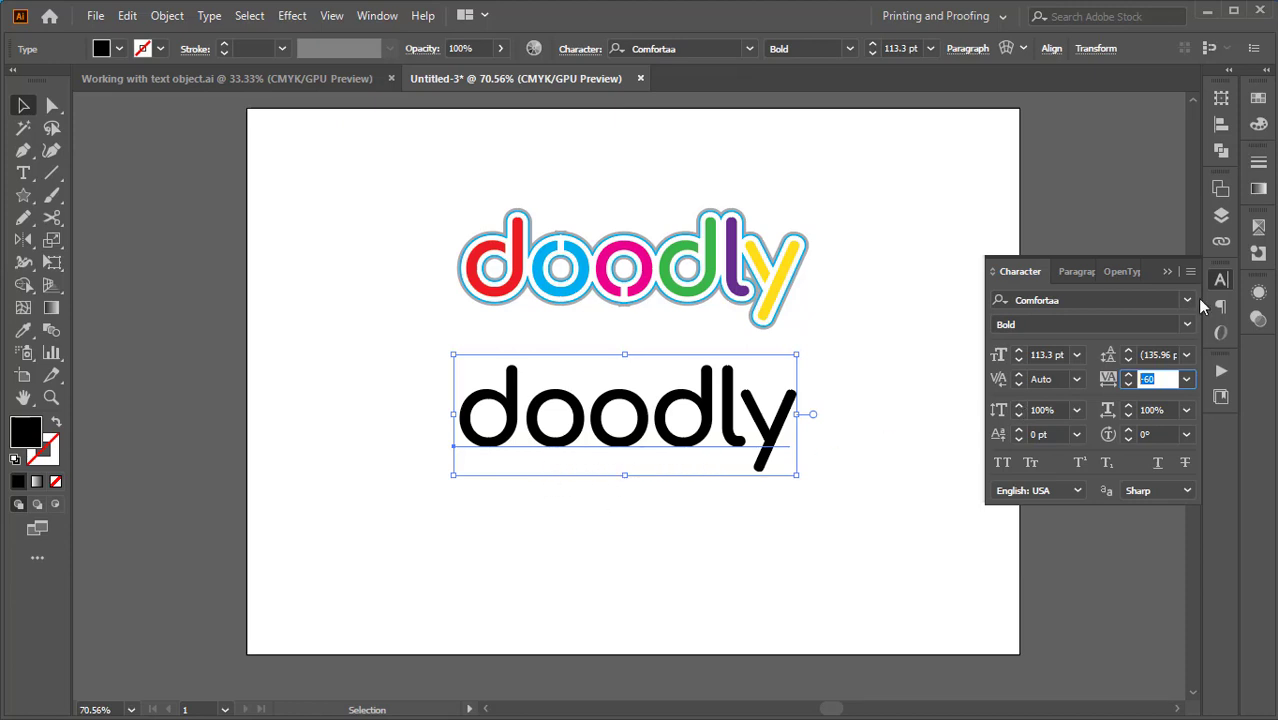
left_click(1166, 272)
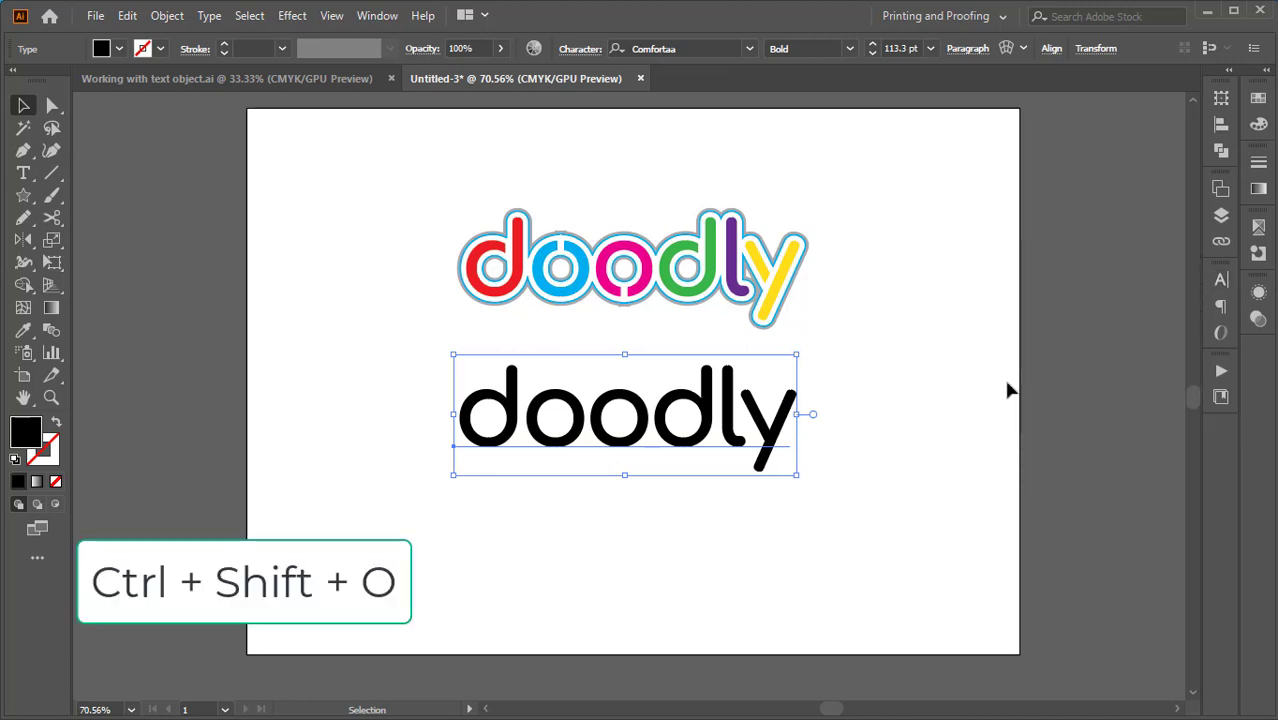
Step: Convert the "doodly" text to outlines and ungroup the result into separate letter shapes
key("ctrl+shift+o")
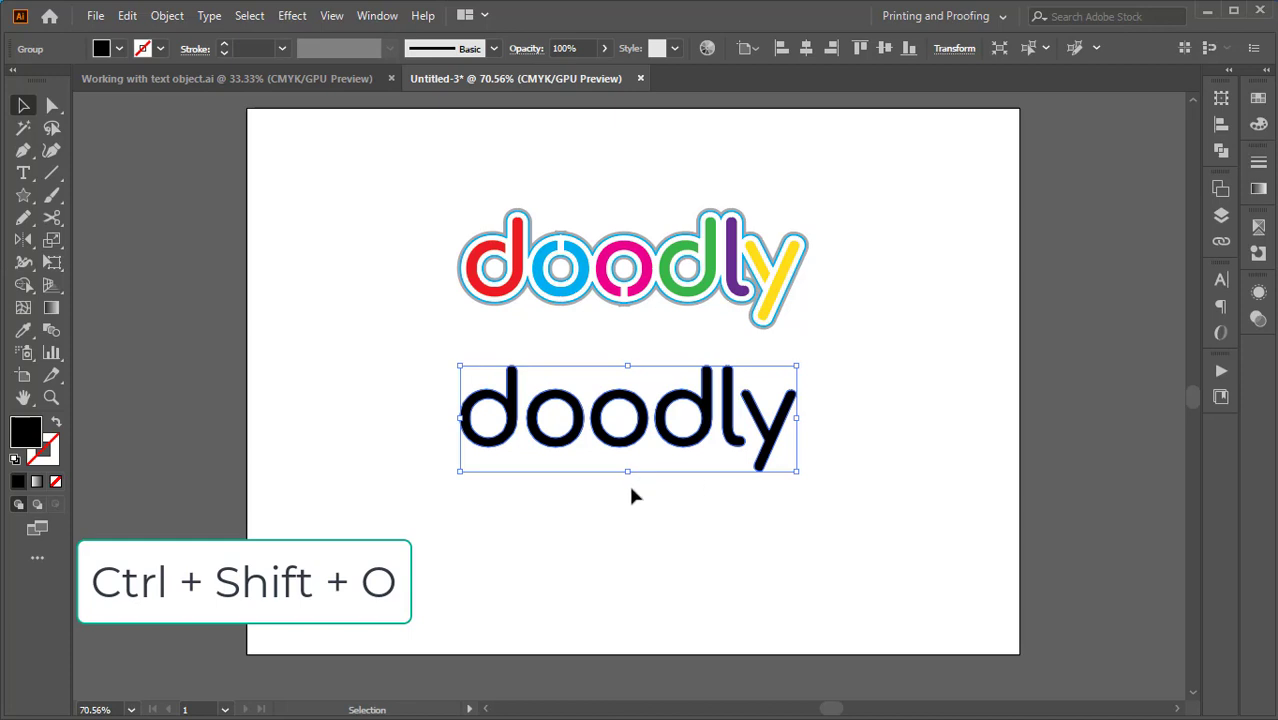
left_click(596, 505)
left_click(568, 437)
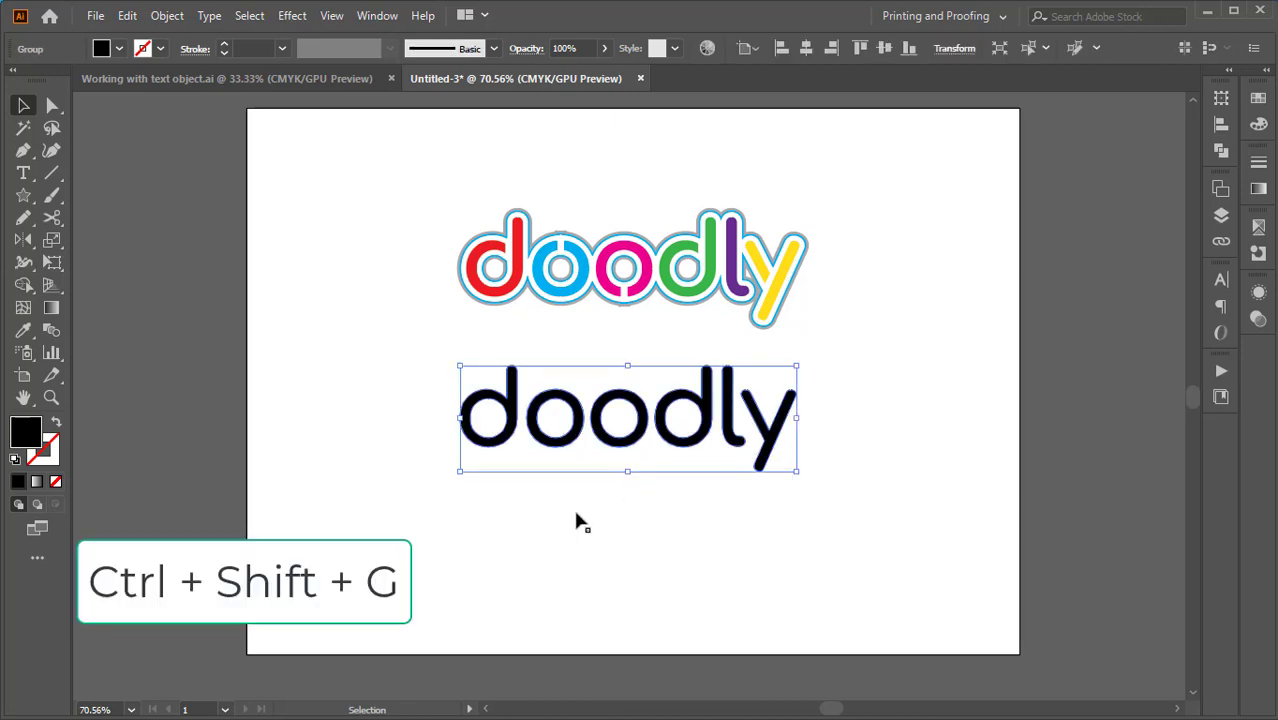
key("ctrl+shift+g")
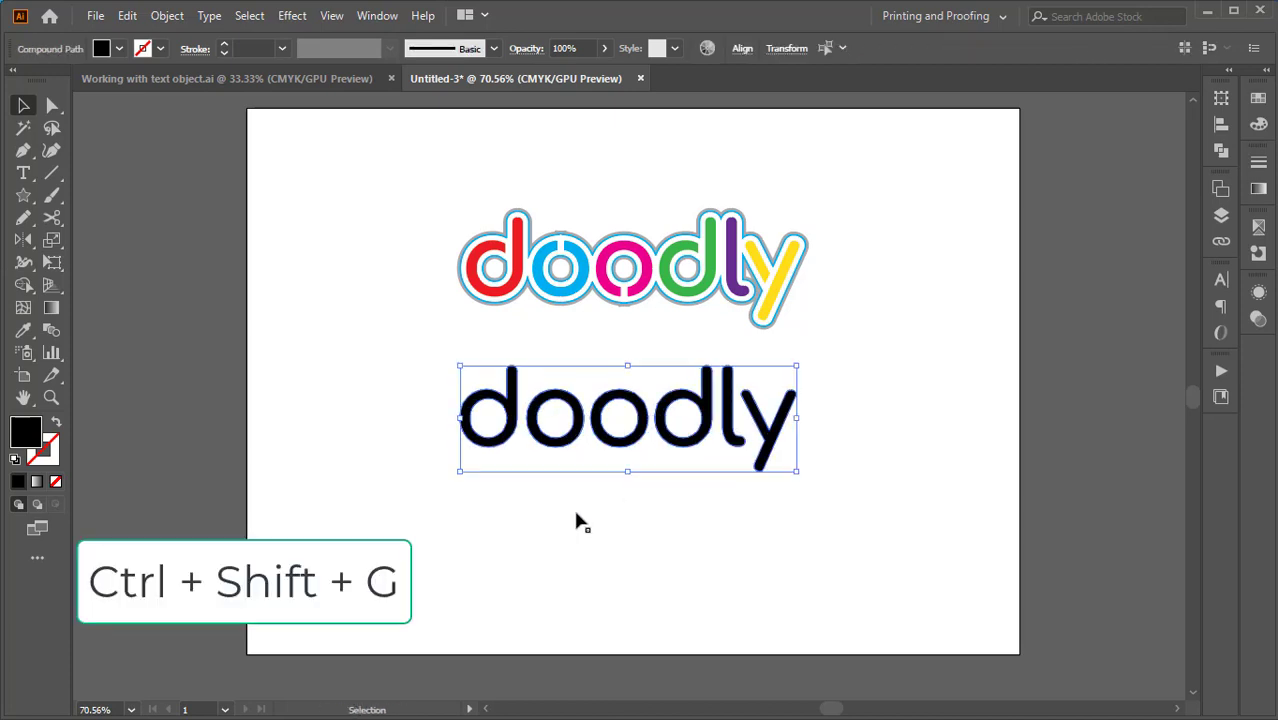
left_click(579, 513)
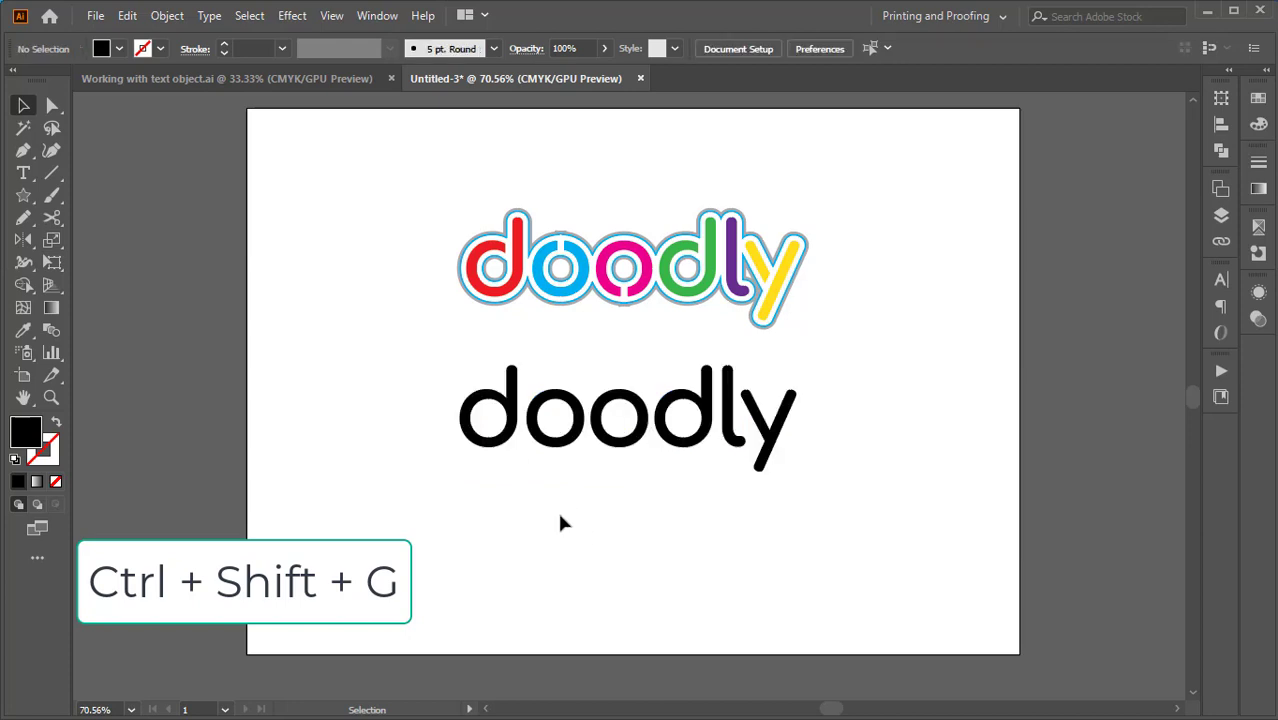
left_click_drag(491, 448, 460, 463)
left_click_drag(566, 438, 566, 482)
left_click_drag(633, 436, 658, 485)
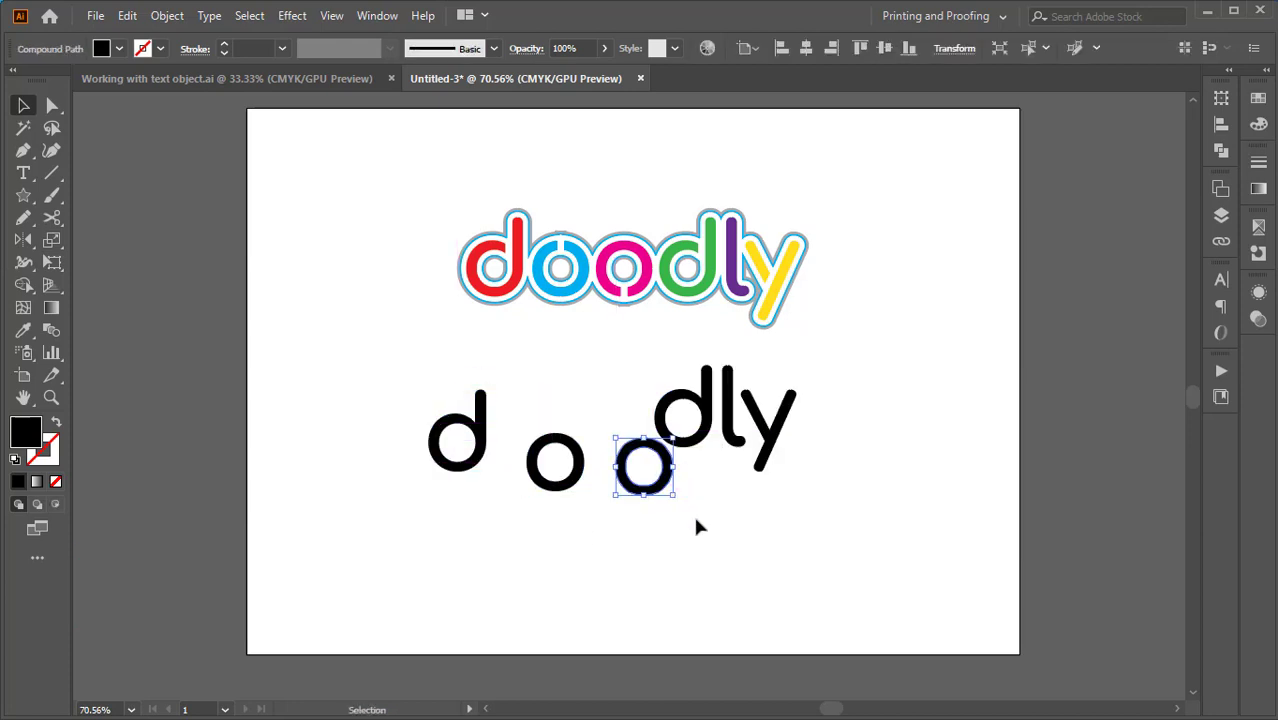
key("ctrl+z")
key("ctrl+z")
key("ctrl+z")
left_click(594, 531)
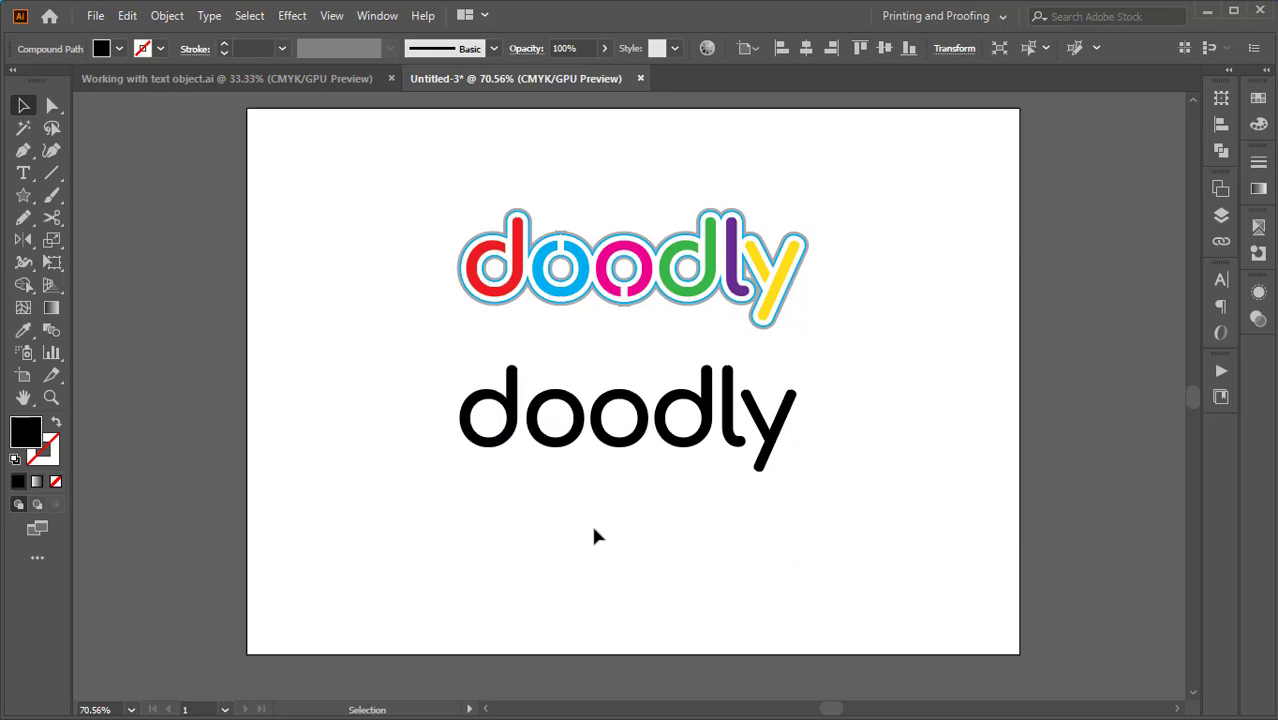
Step: Draw a closed rectangular bar with the Pen tool along the inner edge of the first "d" stem, about 0.28 cm wide and 2.04 cm tall
key("ctrl+1")
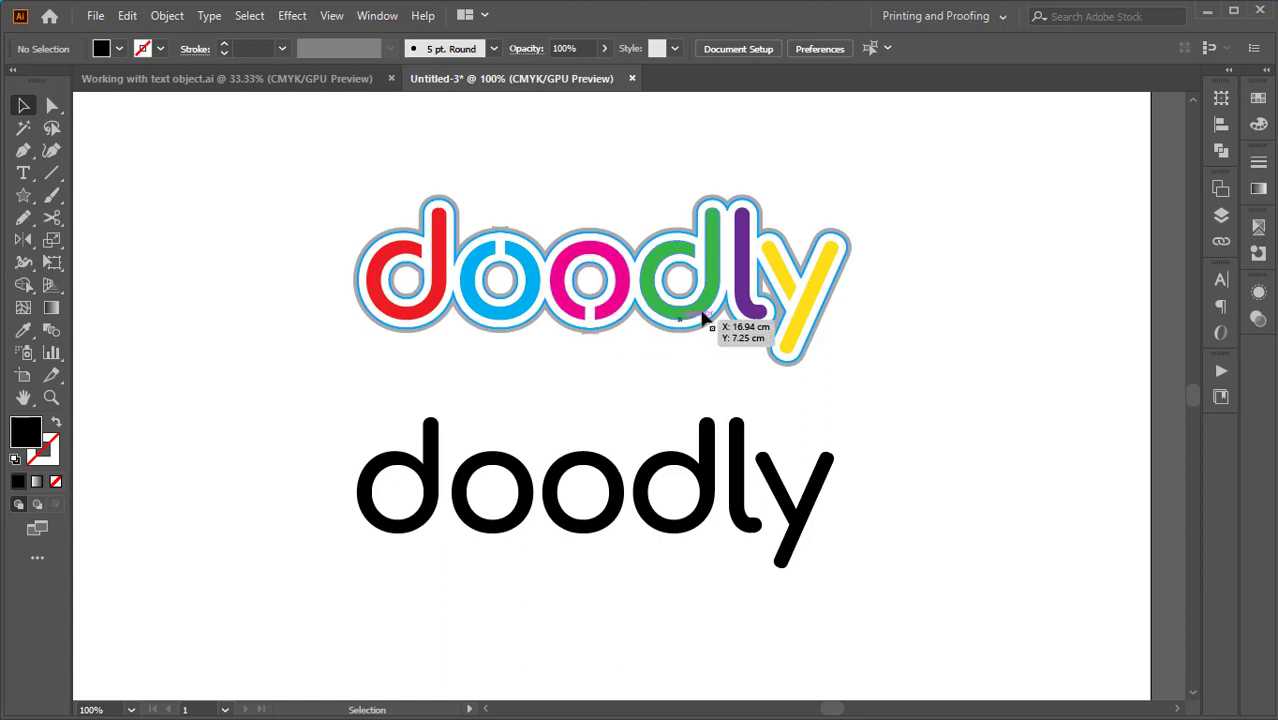
left_click_drag(619, 392, 645, 330)
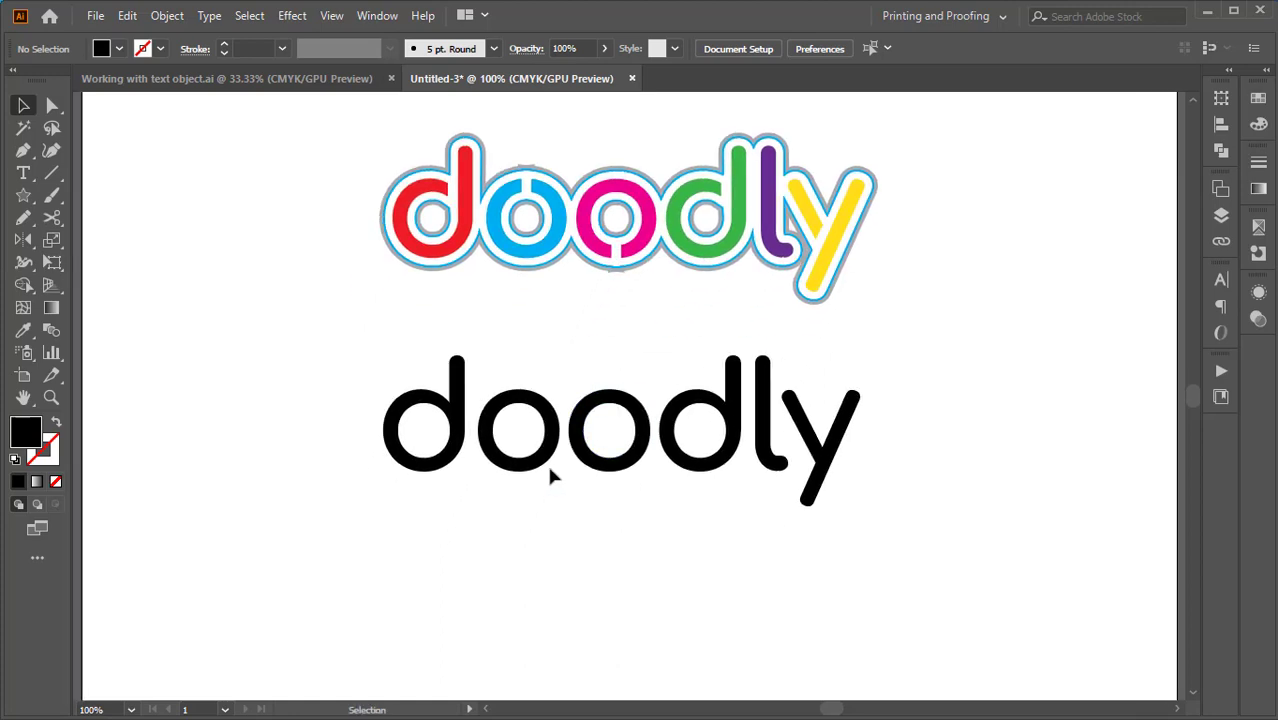
left_click(443, 477)
scroll(331, 439, "up", 2)
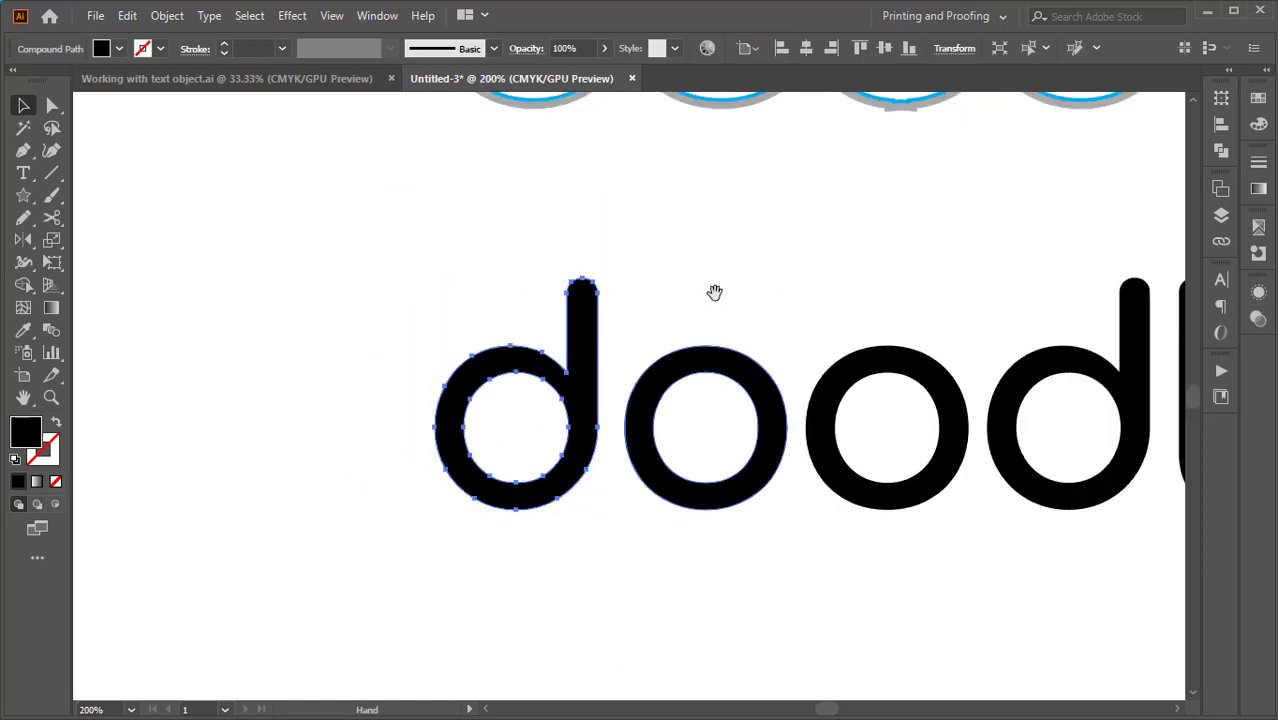
left_click_drag(713, 288, 633, 305)
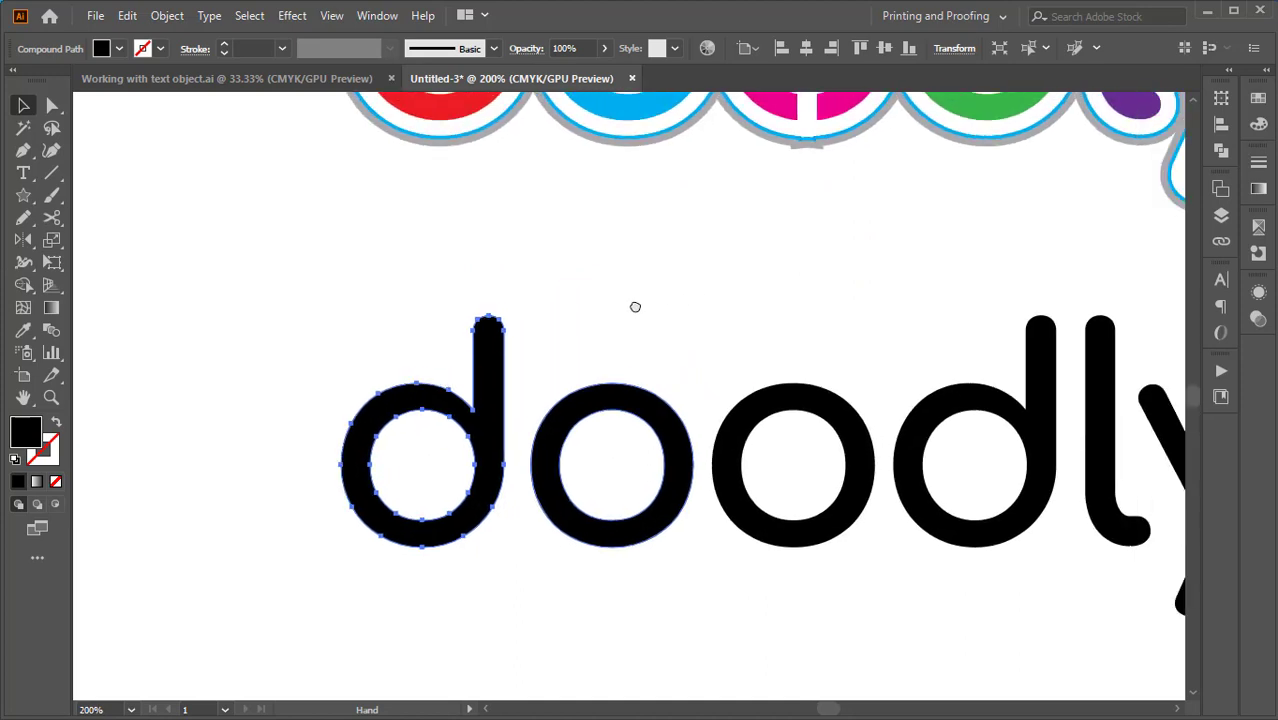
left_click(23, 150)
left_click(382, 305, "ctrl")
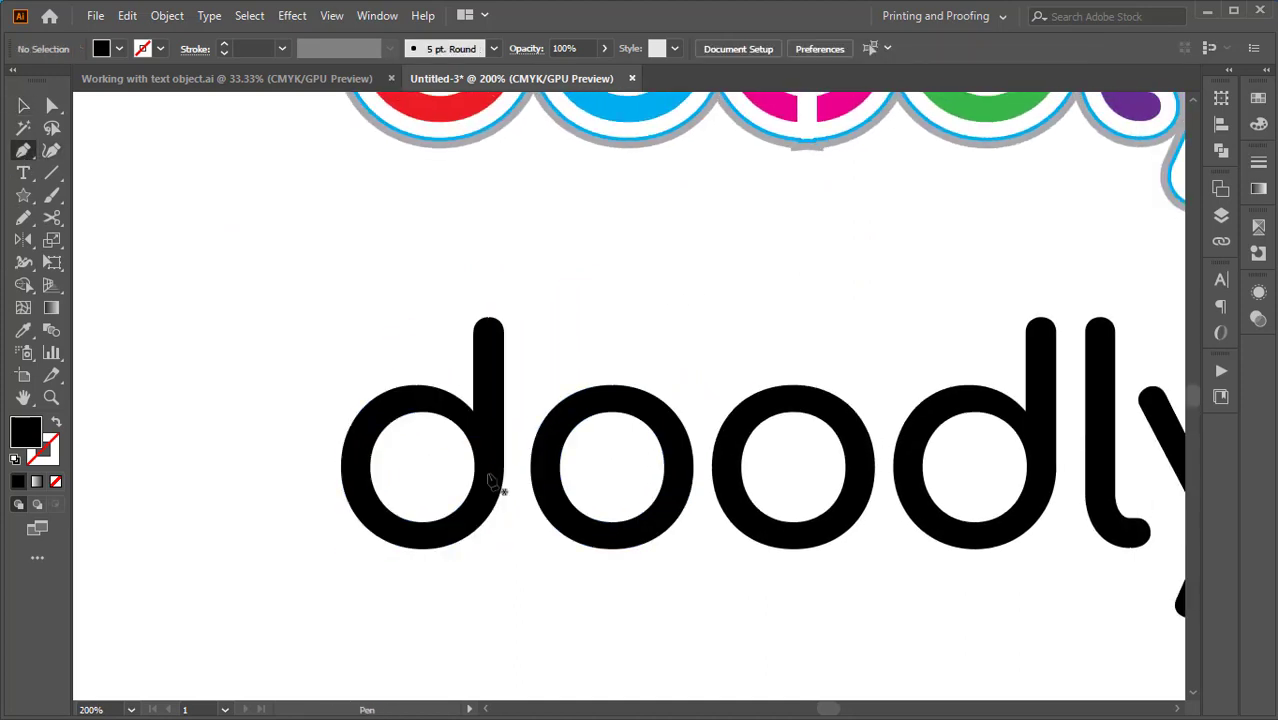
scroll(468, 460, "up", 2)
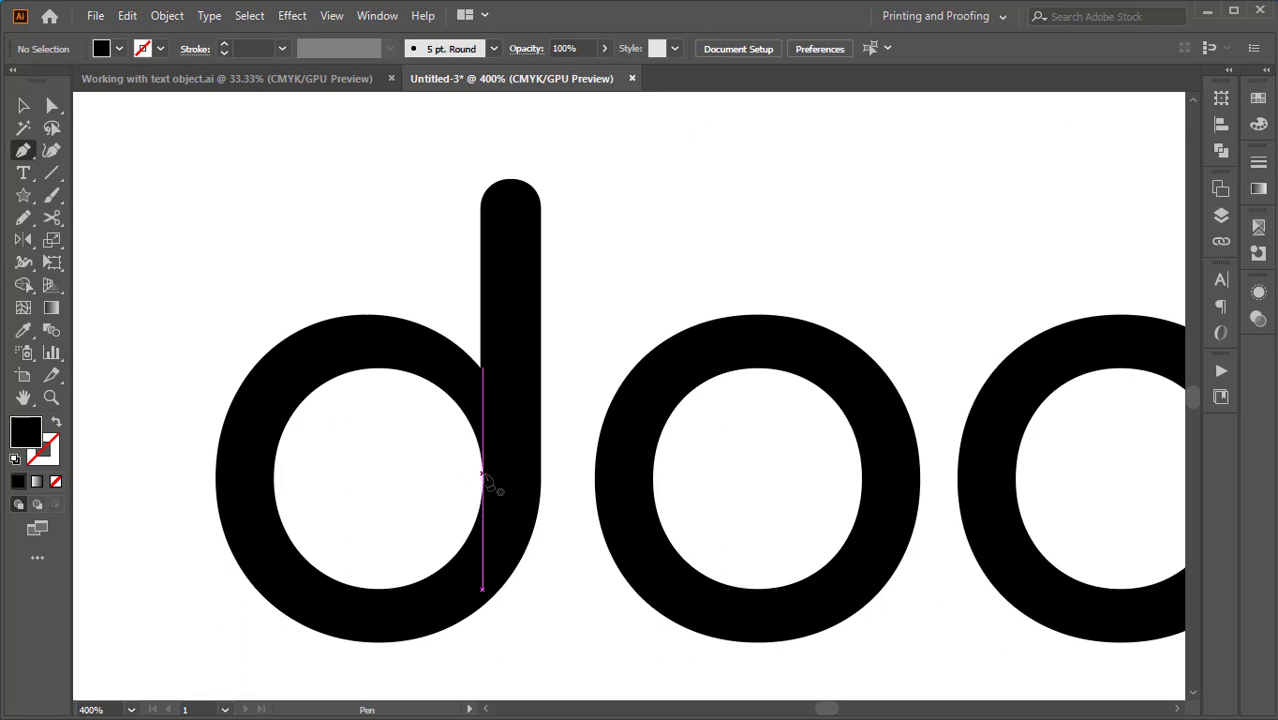
left_click(483, 476)
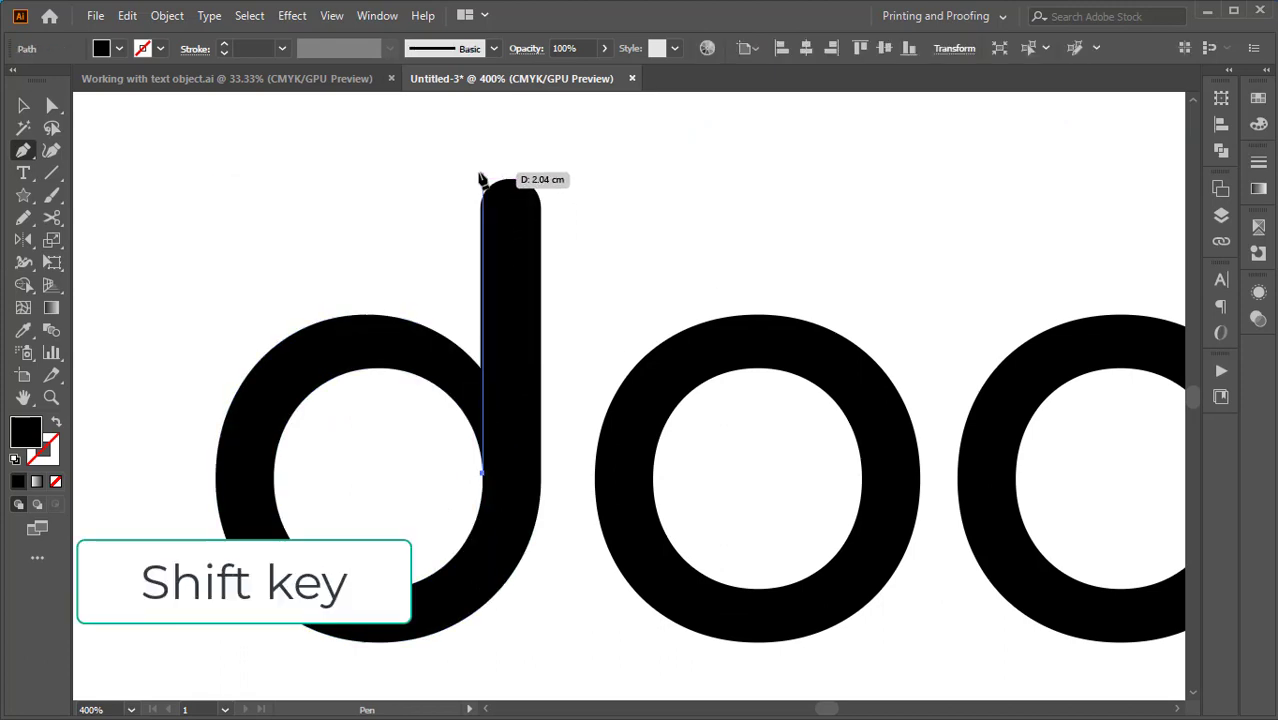
left_click(481, 179)
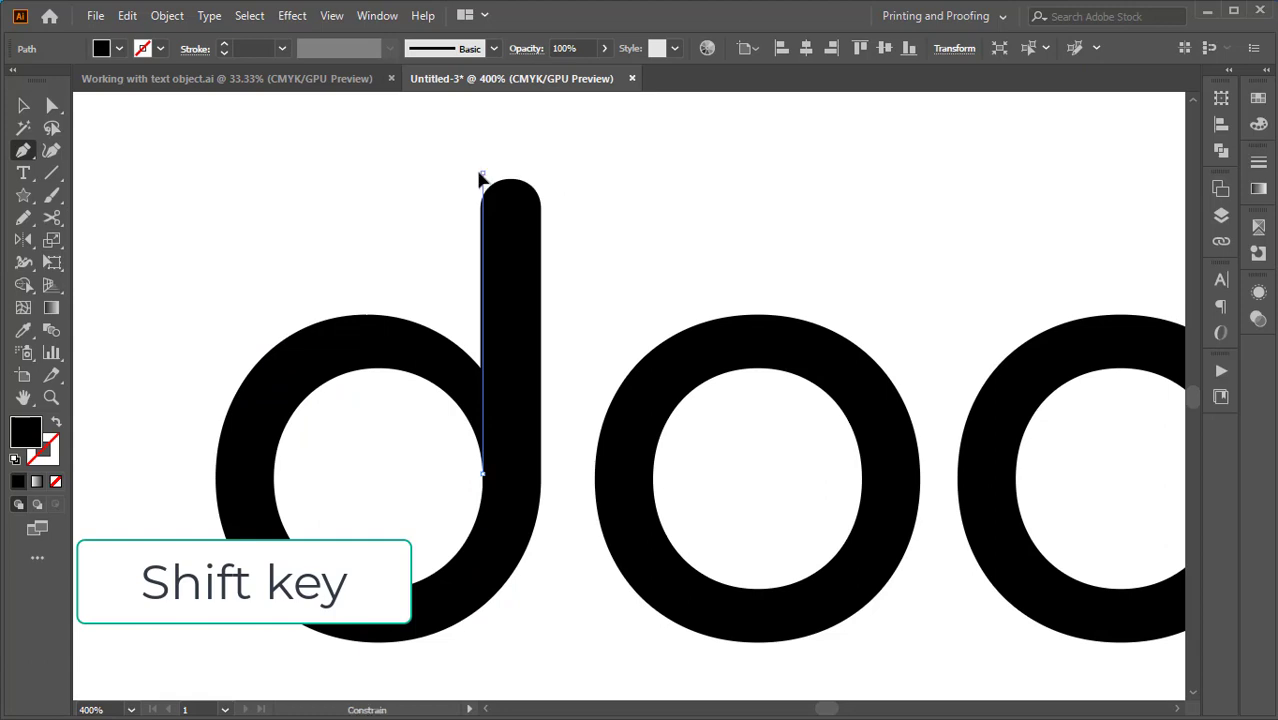
left_click(441, 472)
left_click(483, 474)
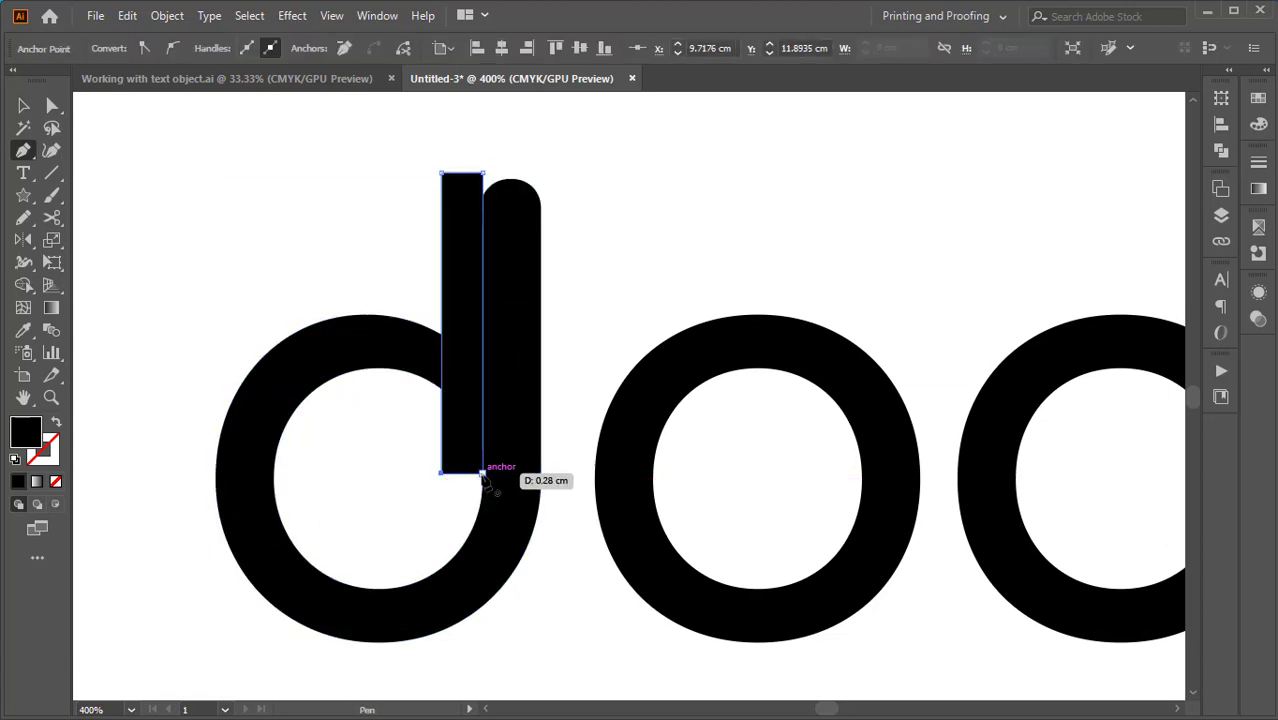
Step: Widen the bar slightly away from the "d" stem and place a copy of it centred over the top of the first "o"
key("v")
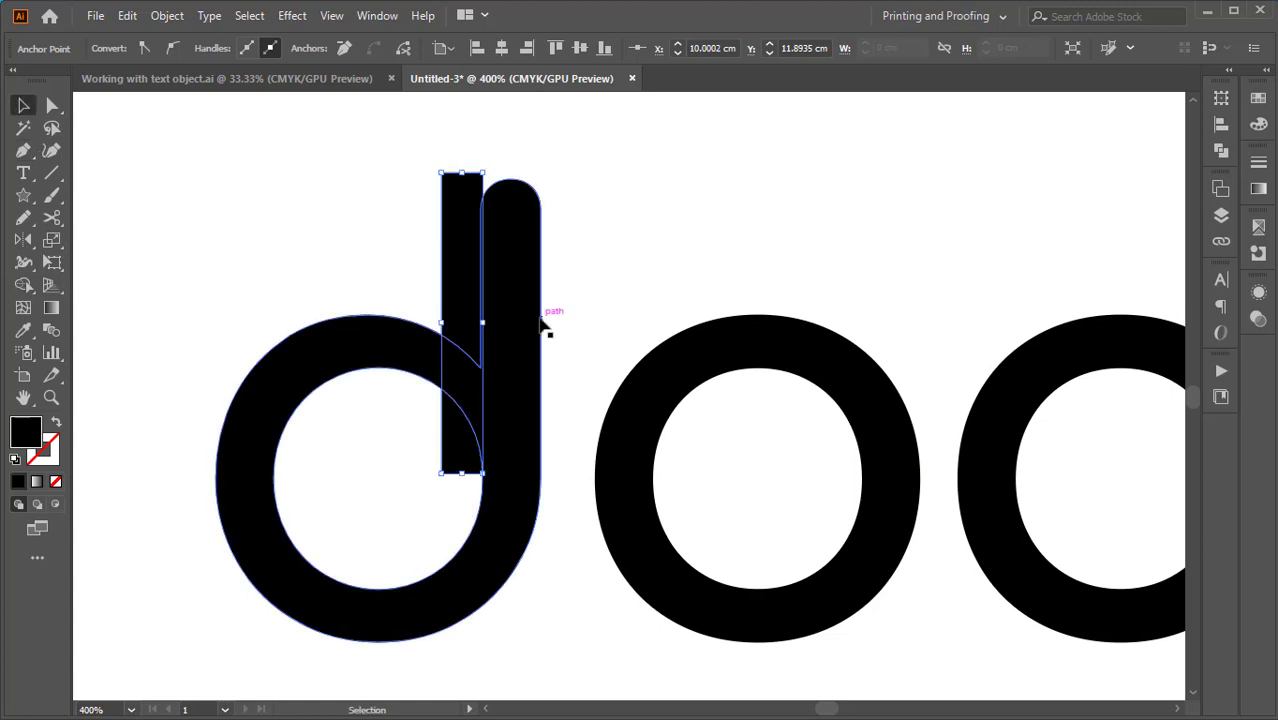
left_click(708, 257)
left_click(456, 308)
left_click_drag(445, 322, 763, 347)
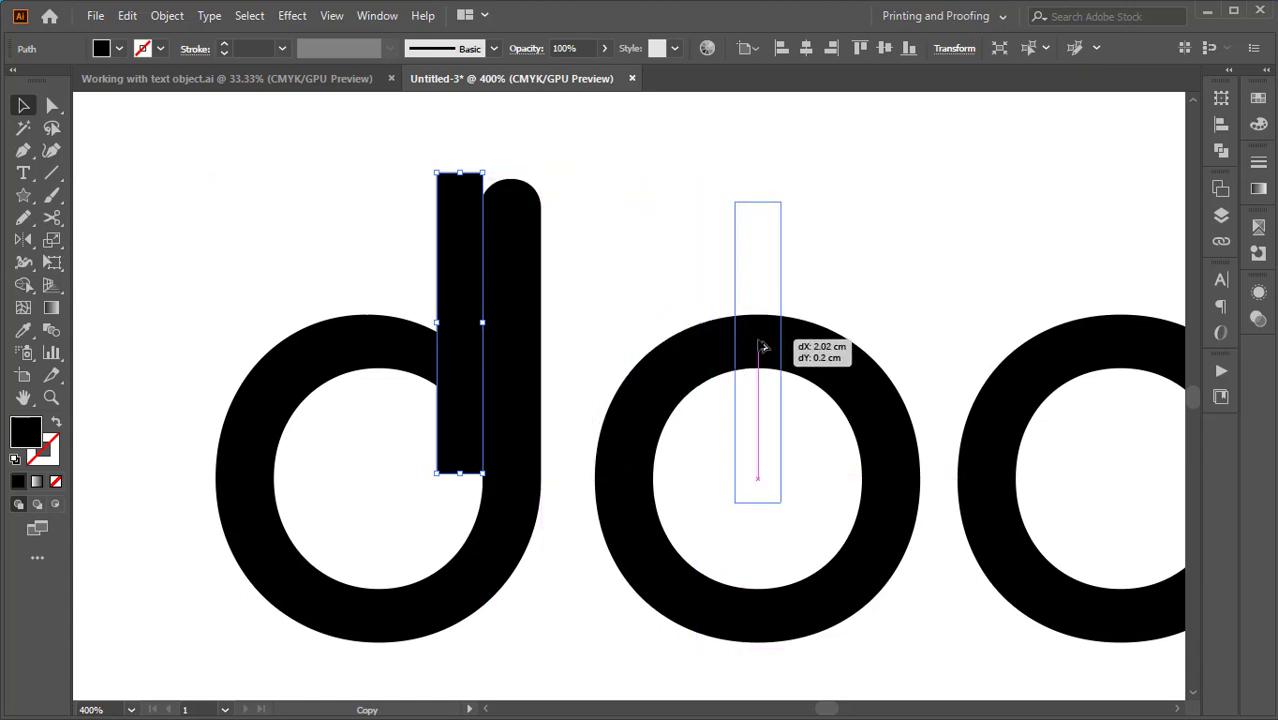
left_click_drag(763, 347, 762, 347)
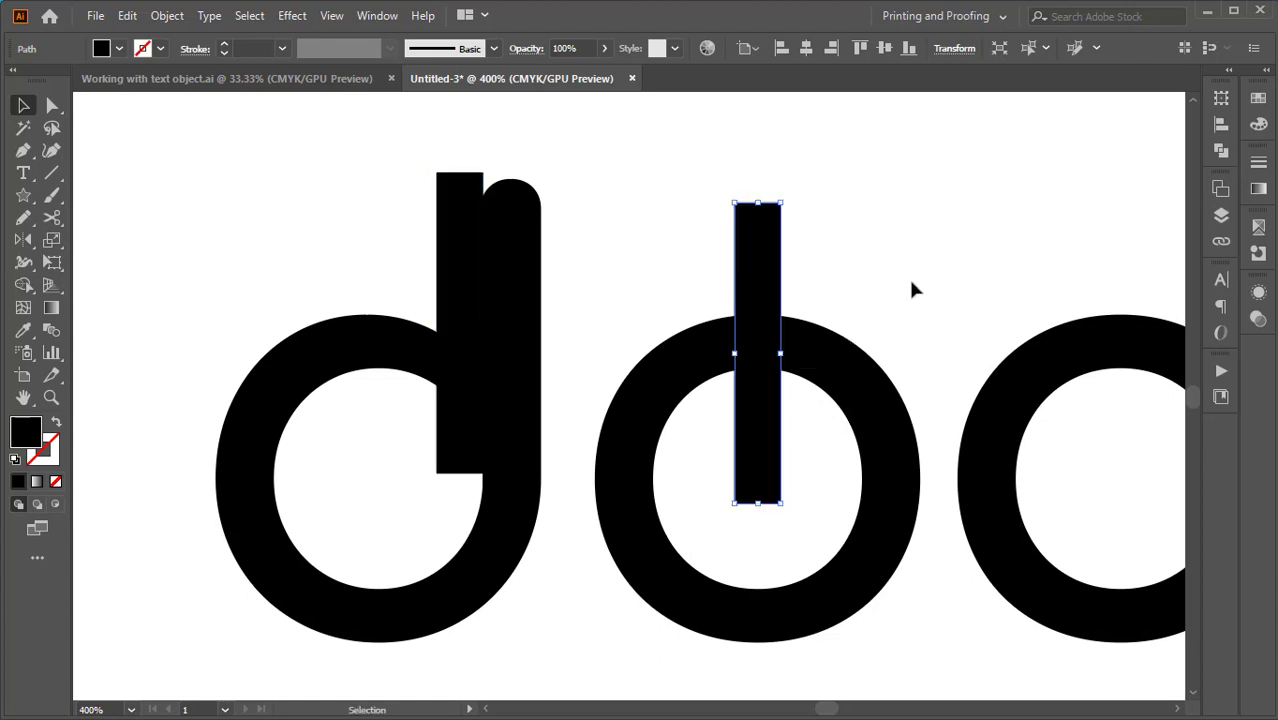
left_click(918, 282)
Step: Subtract the bar from the first "d" with Minus Front to cut a gap between its bowl and stem
key("ctrl+minus")
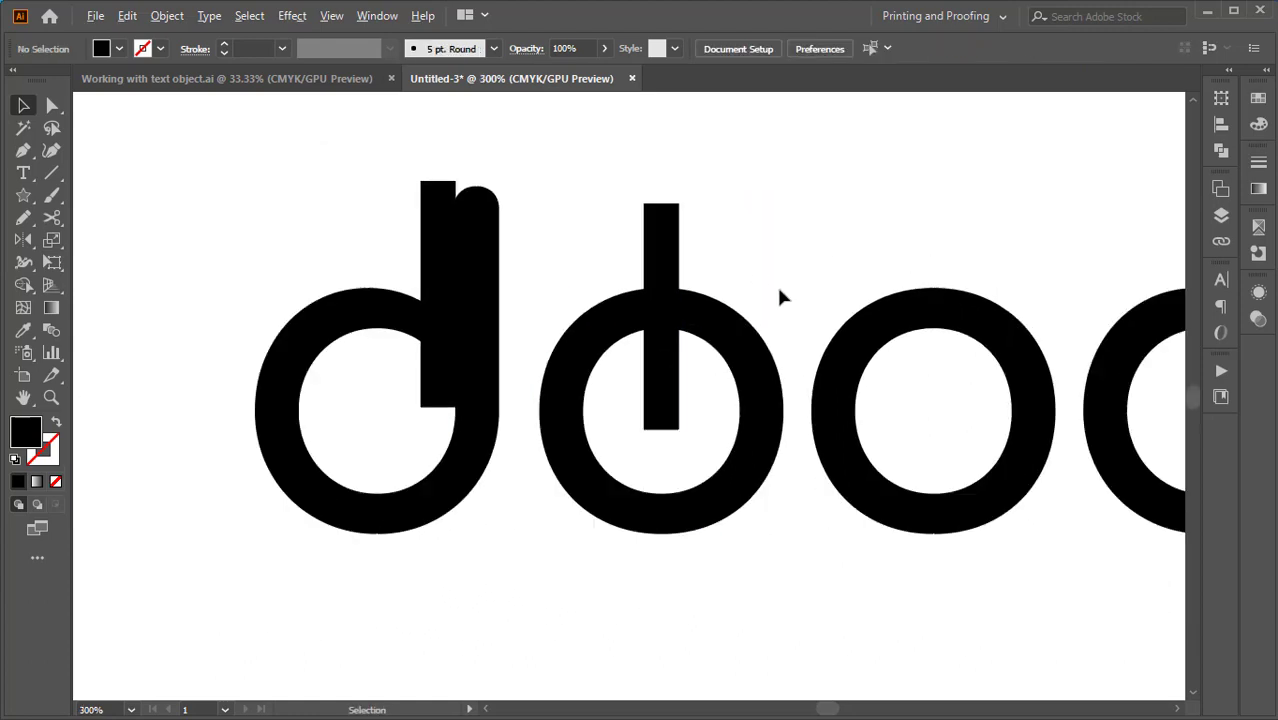
key("ctrl+minus")
mouse_move(753, 349)
left_mouse_down()
mouse_move(707, 423)
mouse_move(719, 348)
mouse_move(748, 294)
left_mouse_up()
scroll(450, 368, "up", 1)
left_click_drag(625, 335, 645, 292)
scroll(530, 320, "up", 1)
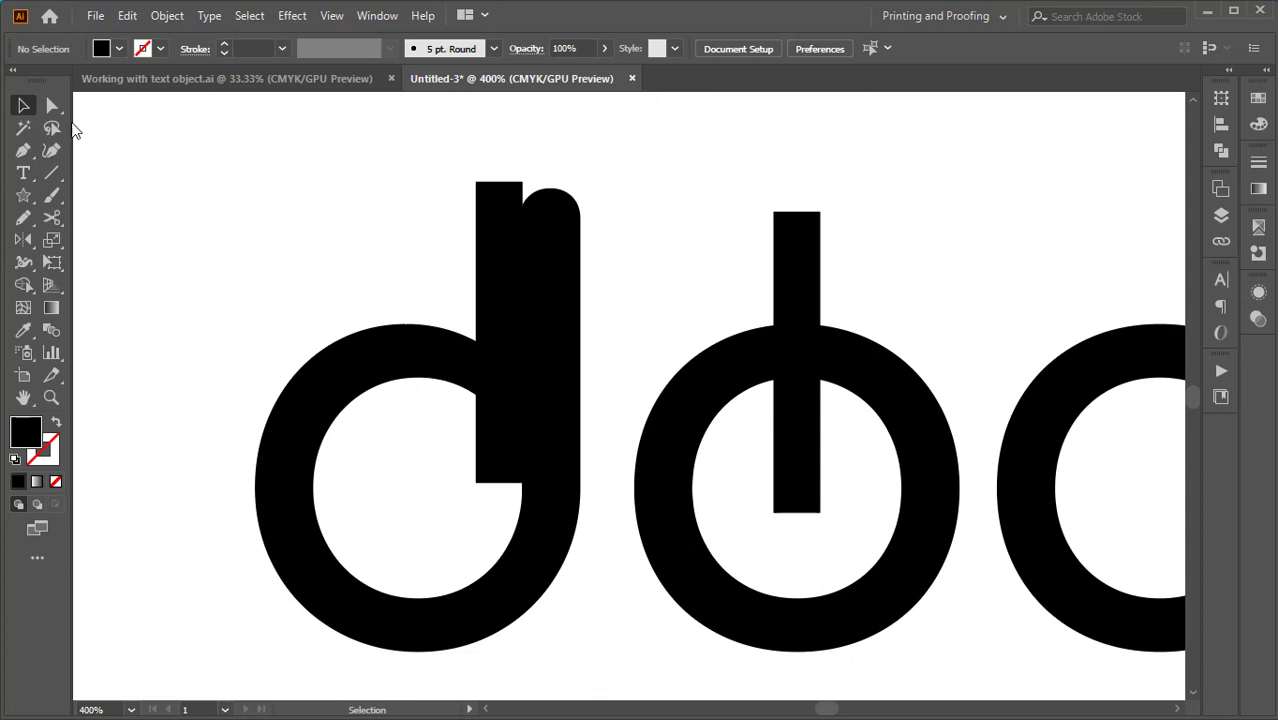
left_click_drag(427, 168, 562, 380)
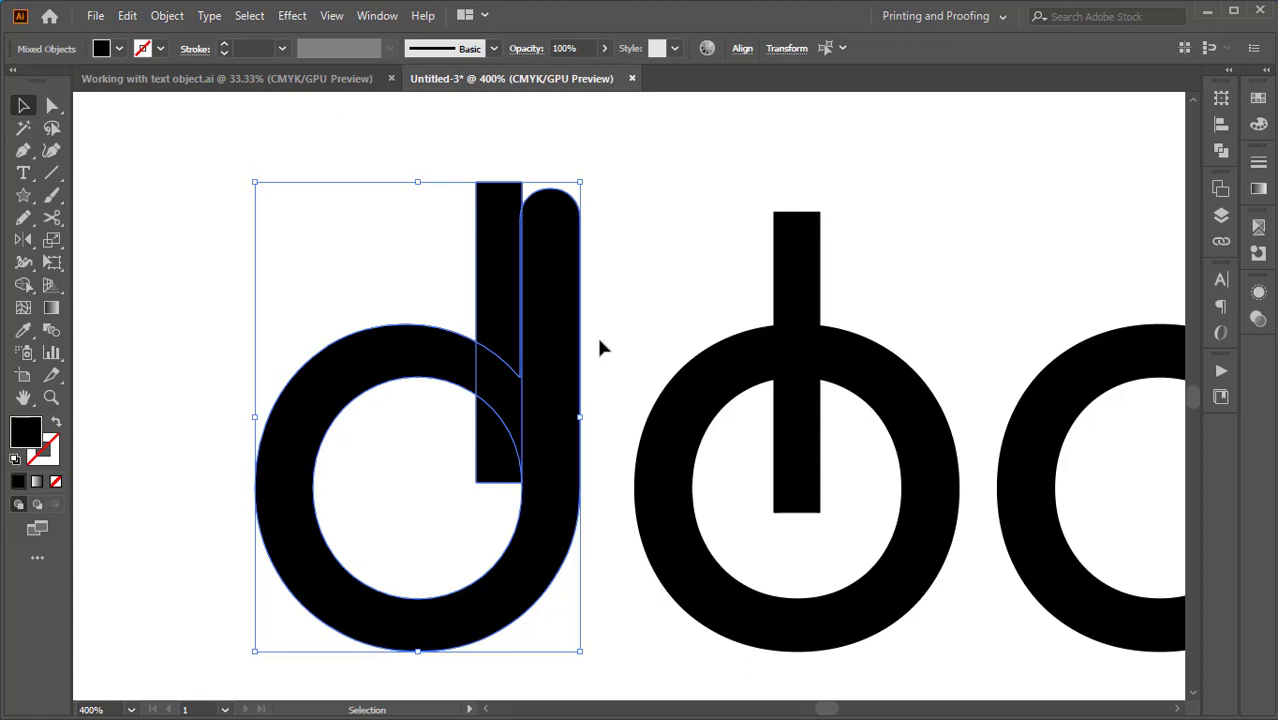
left_click(1223, 153)
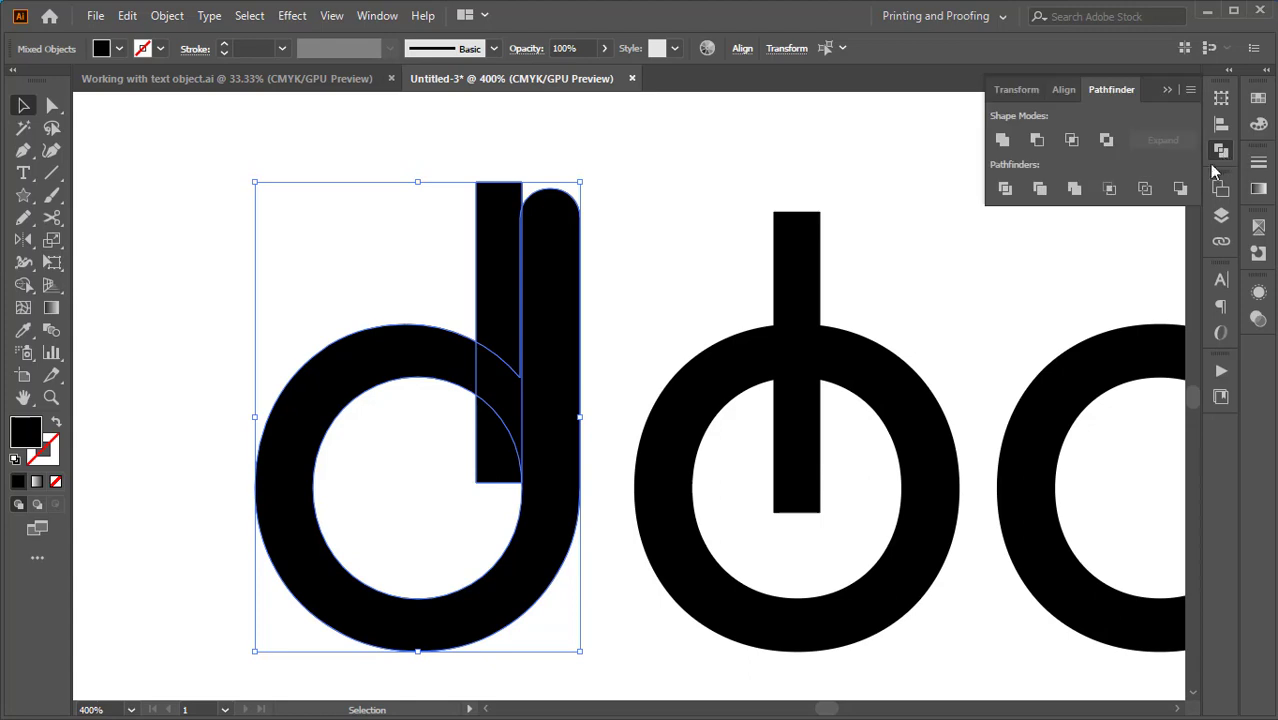
left_click(1037, 140)
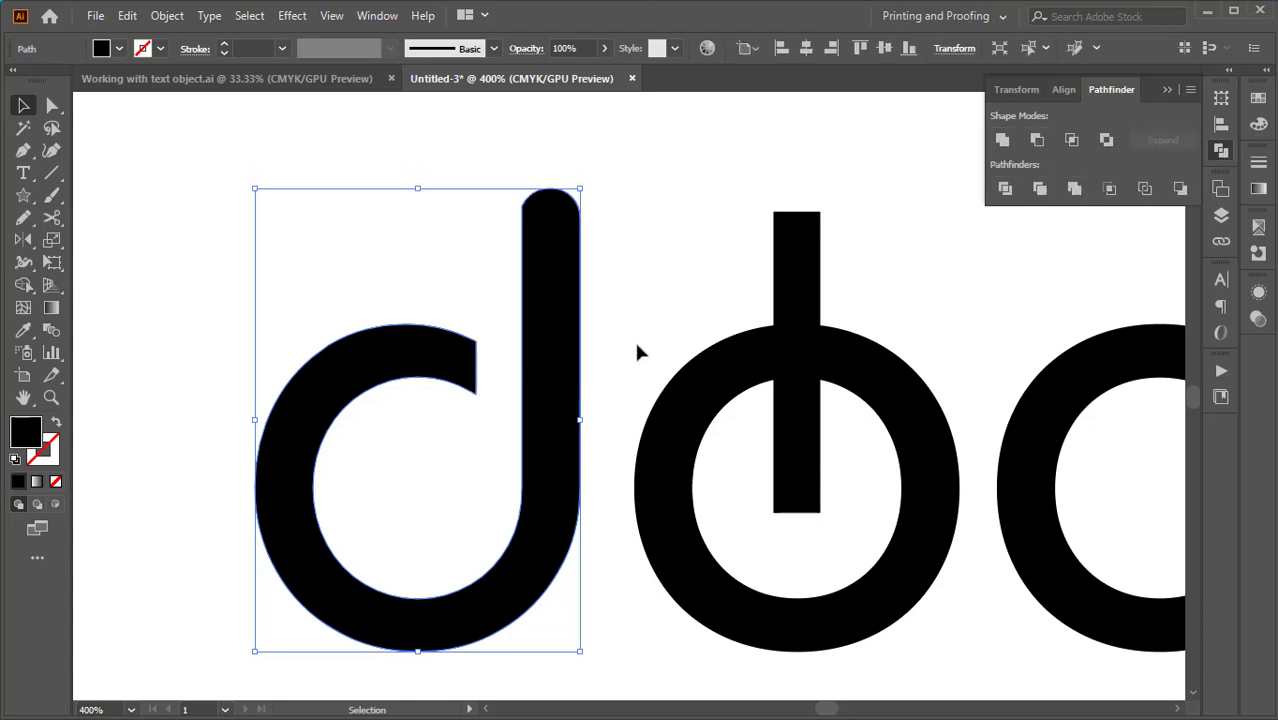
left_click(649, 300)
Step: Move the sharp clipped anchor at the top of the first "d" stem's inner edge down, level with the opposite side's anchor, and smooth the curve
scroll(521, 197, "up", 2)
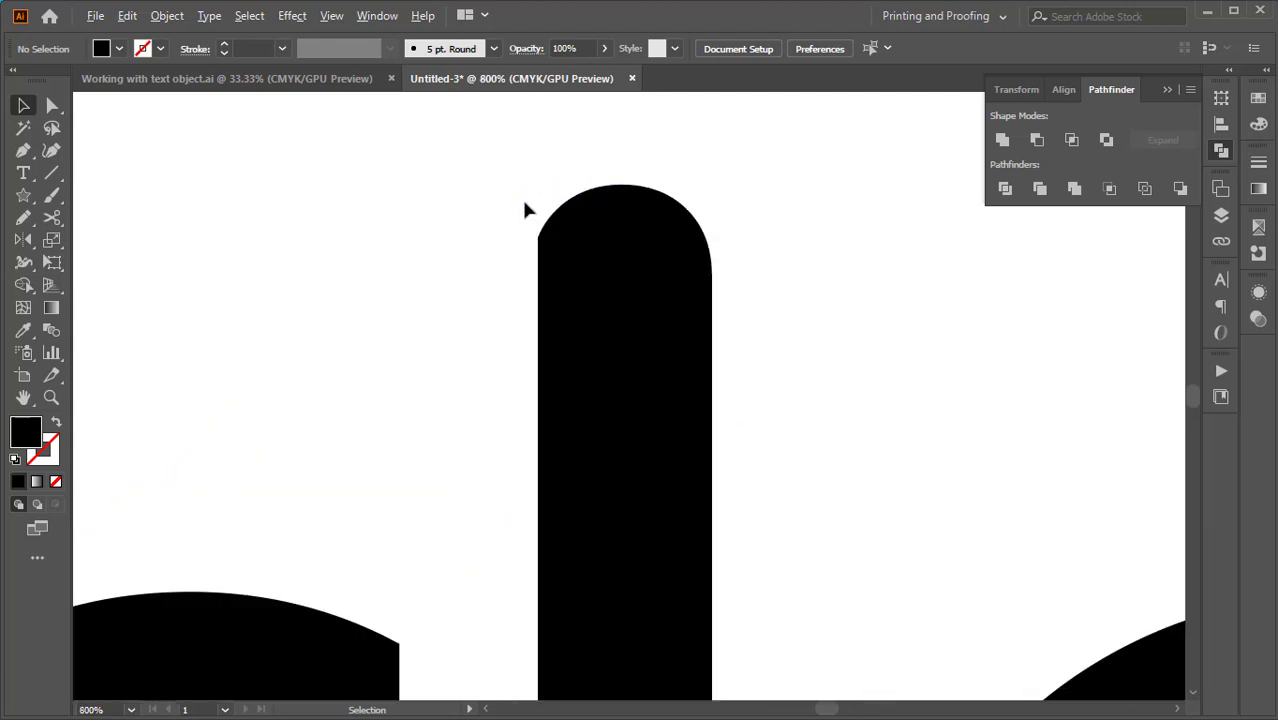
left_click_drag(872, 324, 791, 299)
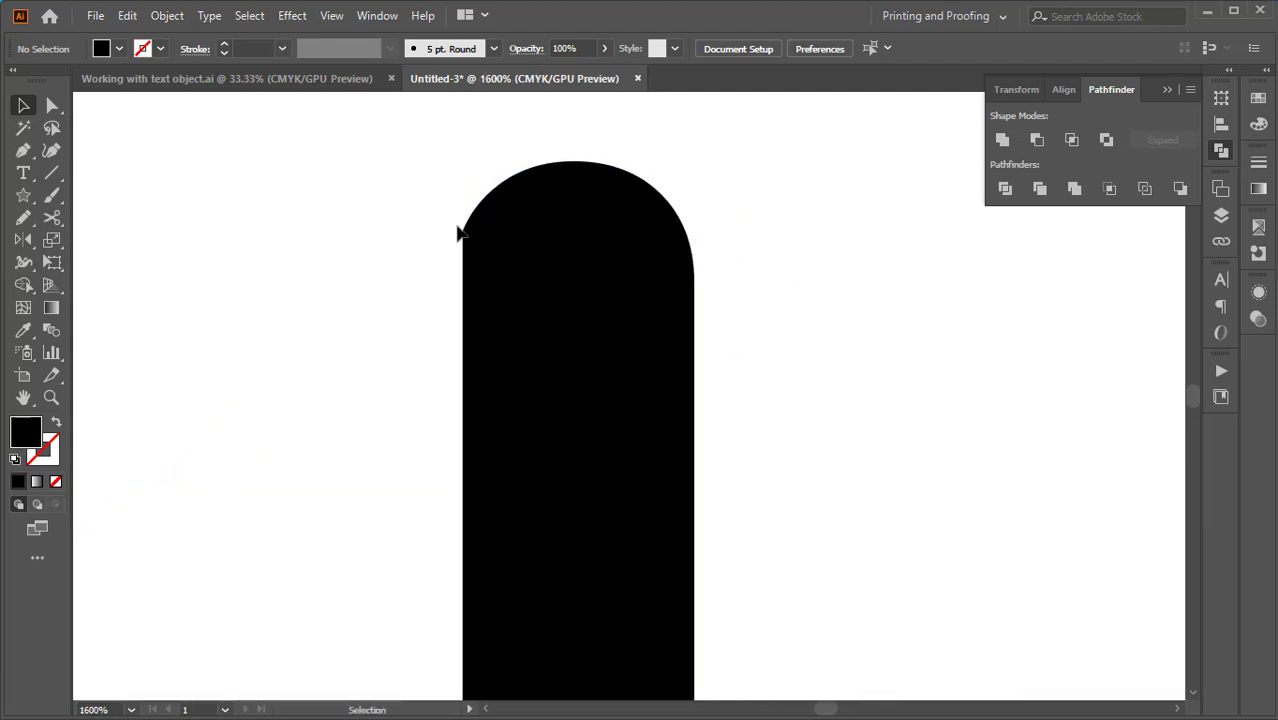
scroll(476, 228, "up", 1)
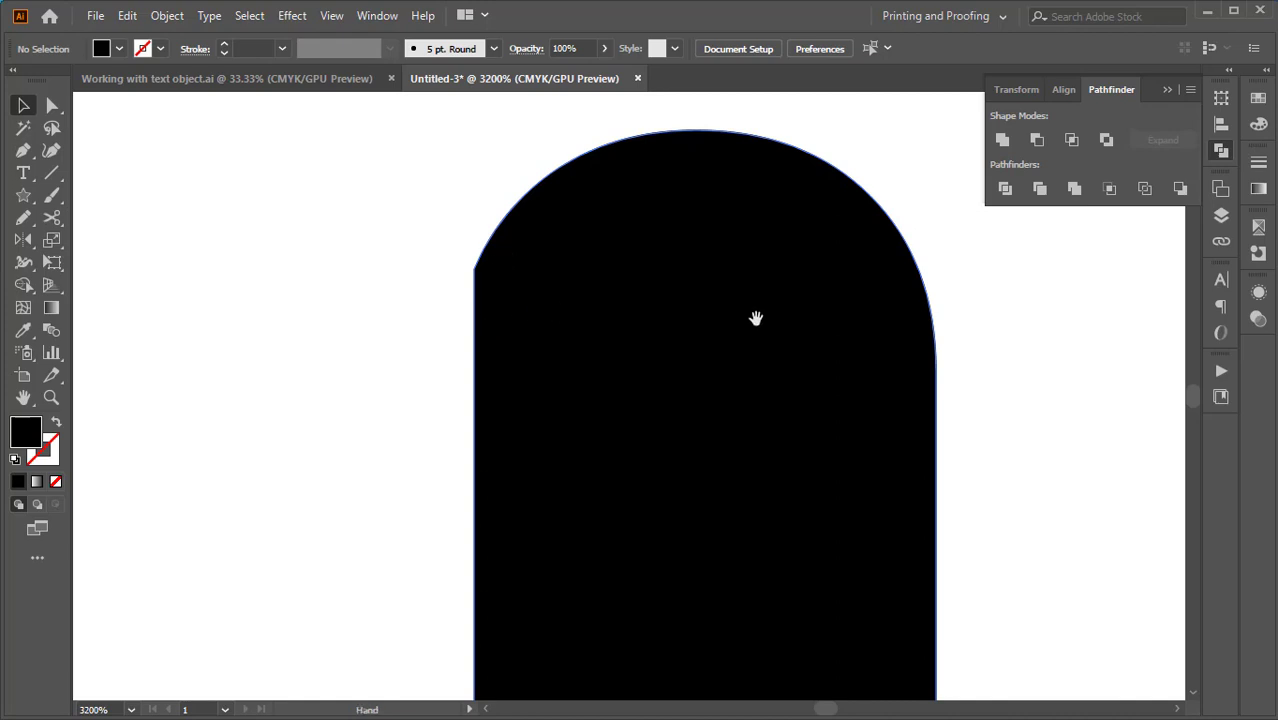
left_click_drag(756, 317, 696, 285)
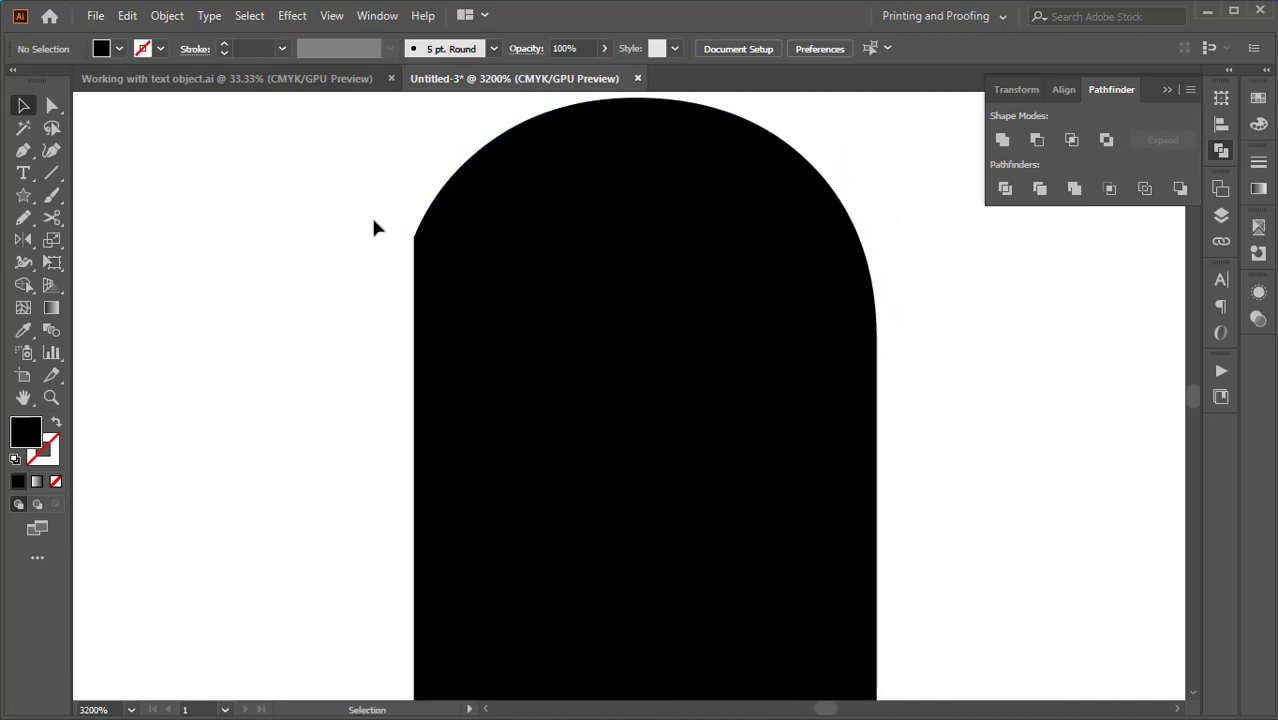
left_click_drag(53, 108, 120, 107)
left_click(414, 238)
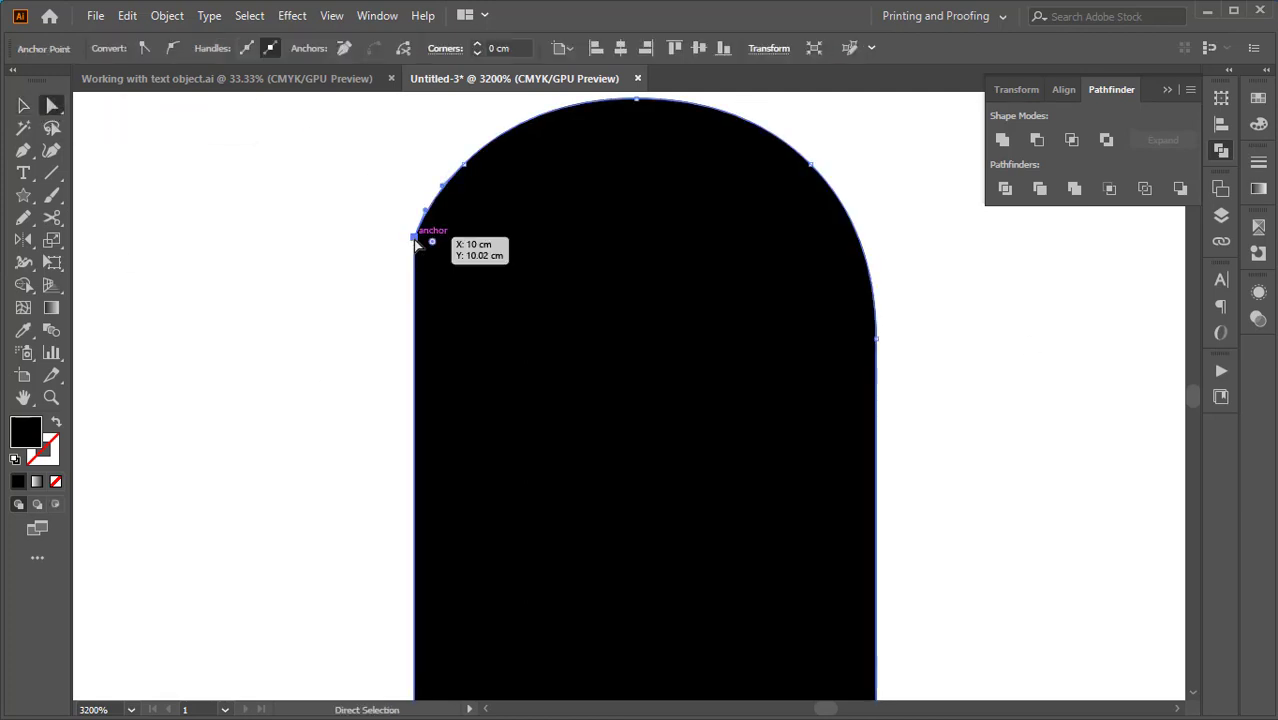
mouse_move(415, 239)
left_mouse_down()
mouse_move(416, 335)
mouse_move(430, 313)
mouse_move(420, 248)
left_mouse_up()
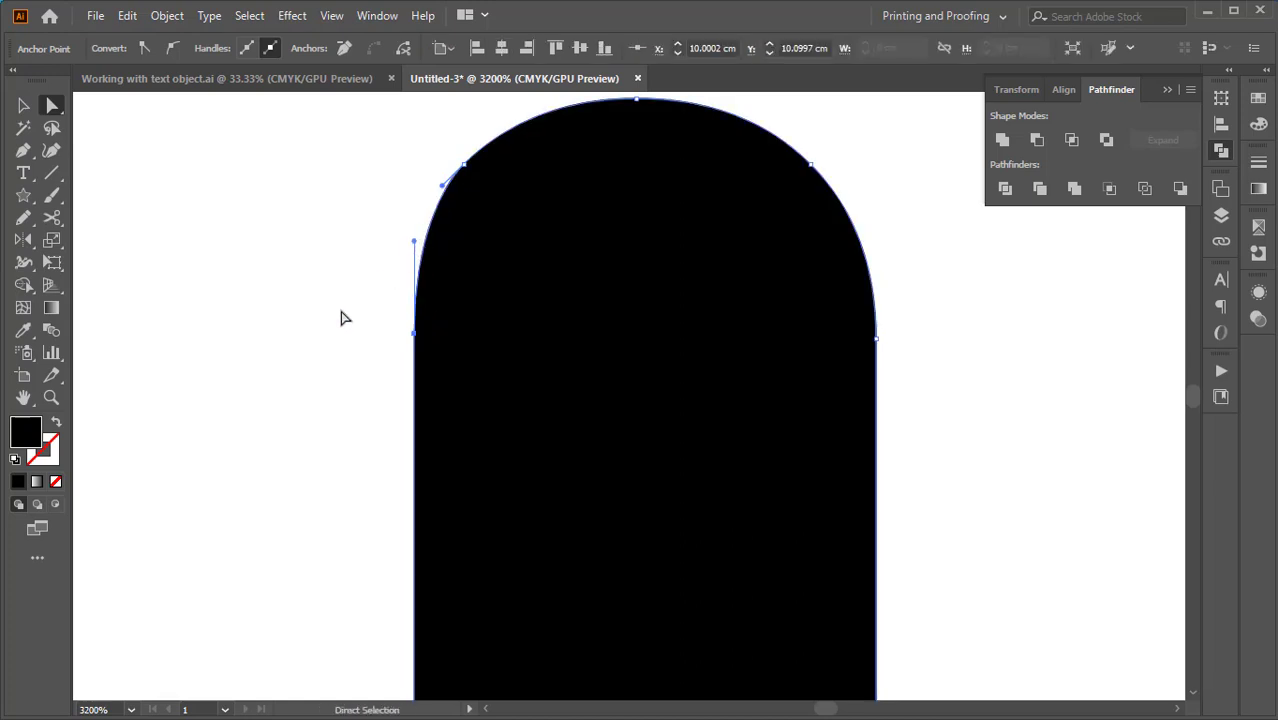
Step: Fine-tune the moved anchor and its direction handle so the rounded top of the first "d" stem looks symmetrical
left_click_drag(417, 338, 419, 346)
left_click_drag(414, 249, 412, 242)
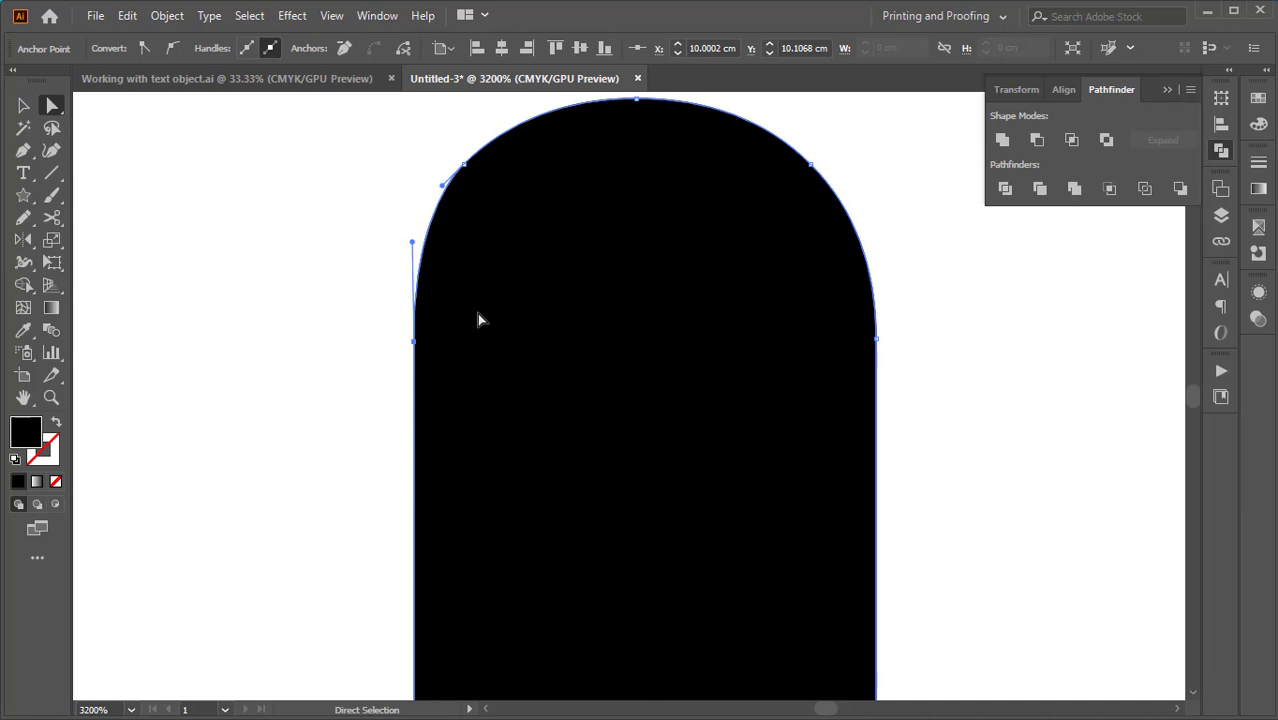
scroll(468, 172, "up", 1)
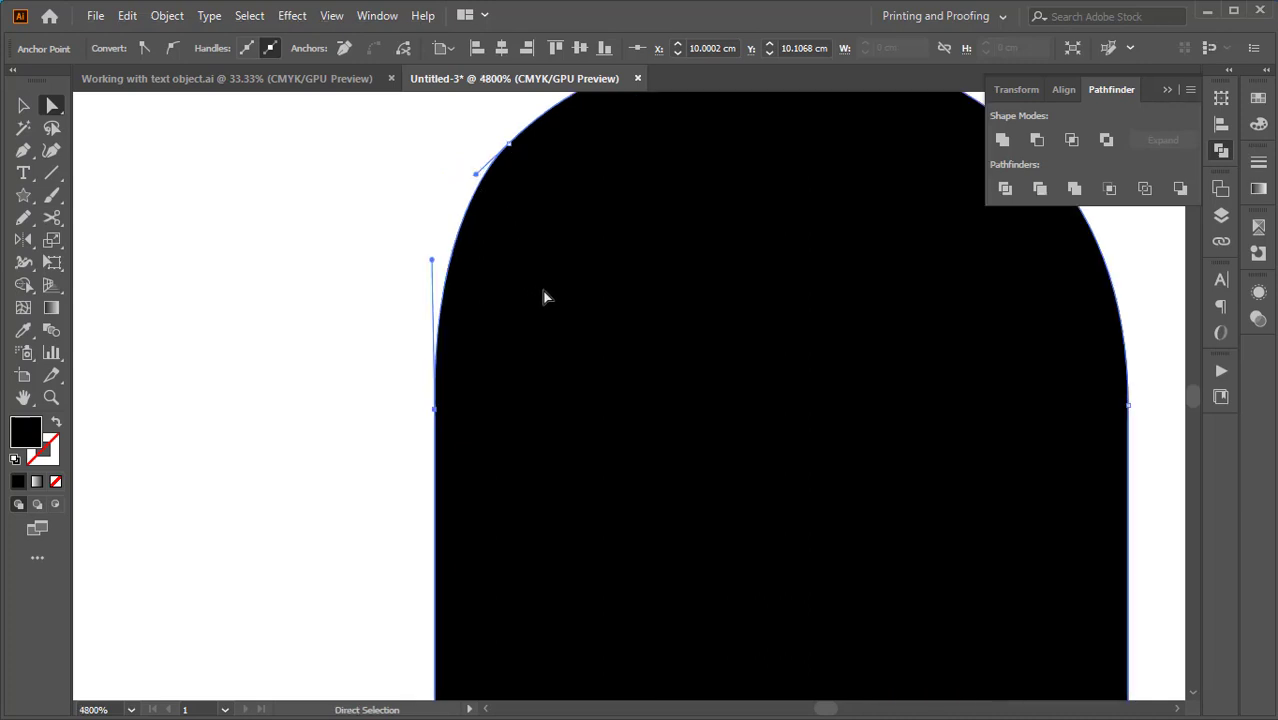
left_click_drag(579, 261, 534, 245)
scroll(485, 277, "down", 2)
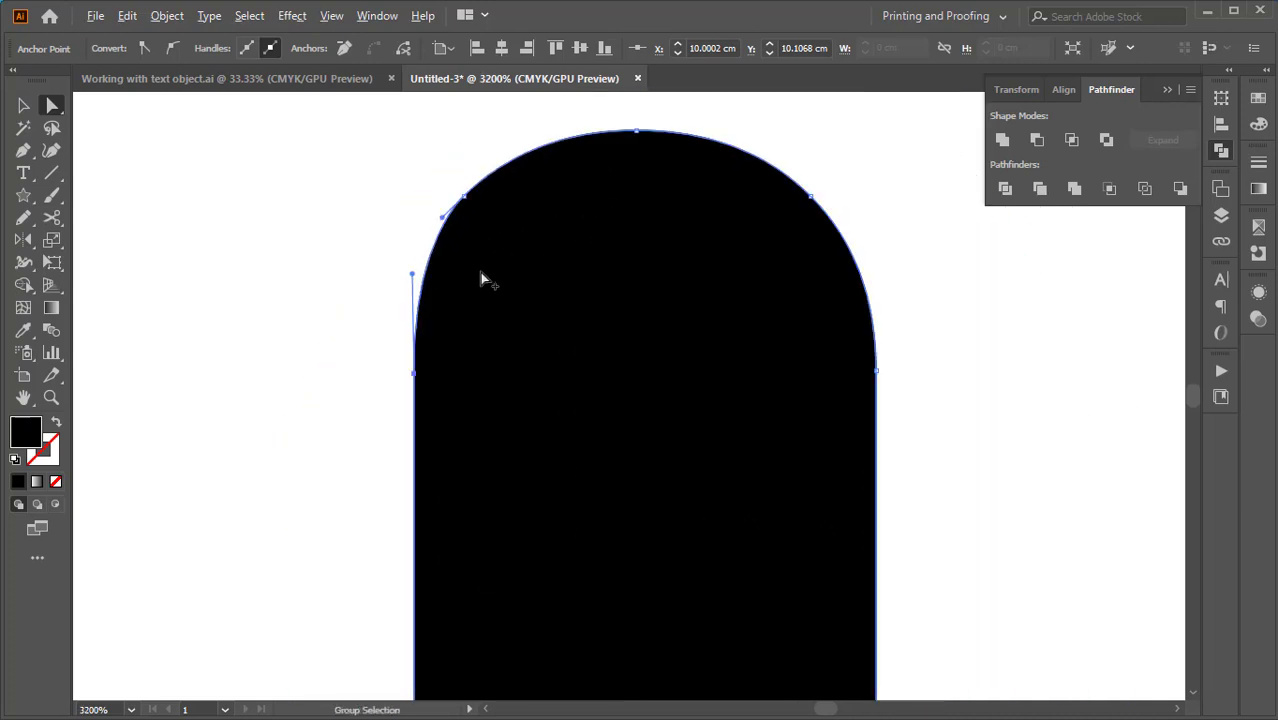
scroll(484, 272, "down", 4)
key("v")
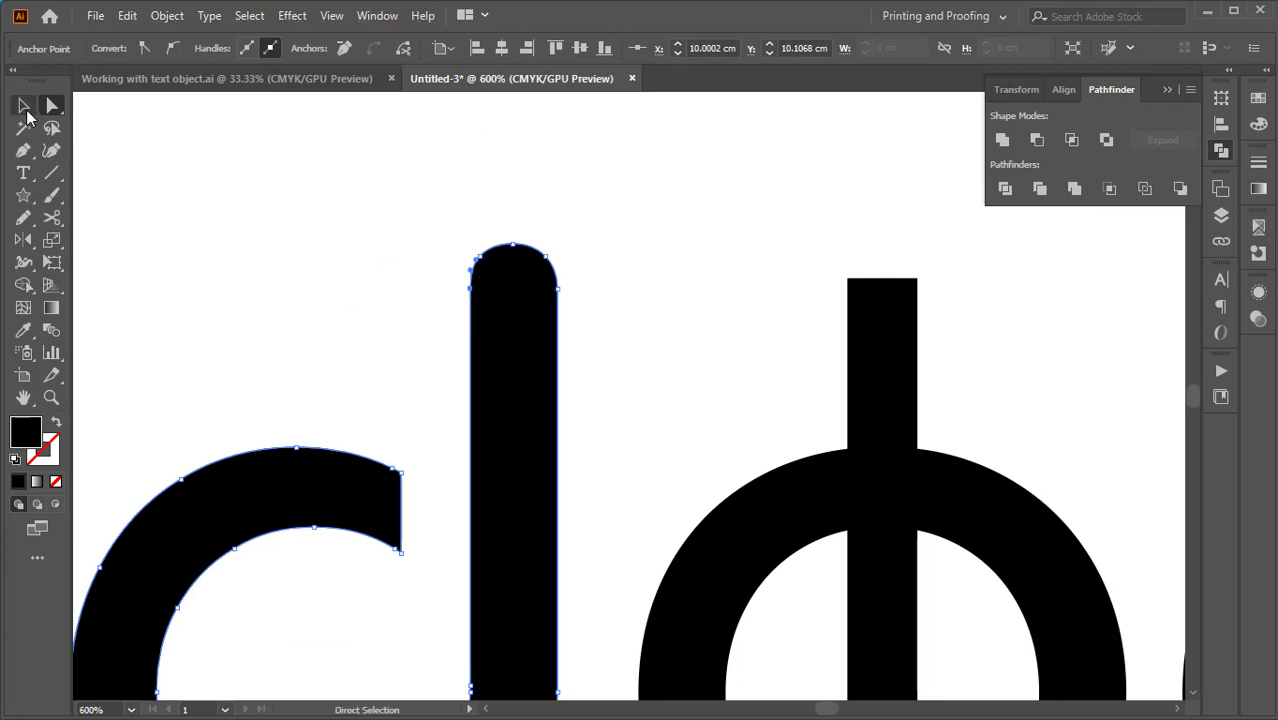
left_click(625, 196)
Step: Subtract the bar from the first "o" with Minus Front to cut a gap through its upper rim
scroll(599, 186, "down", 3)
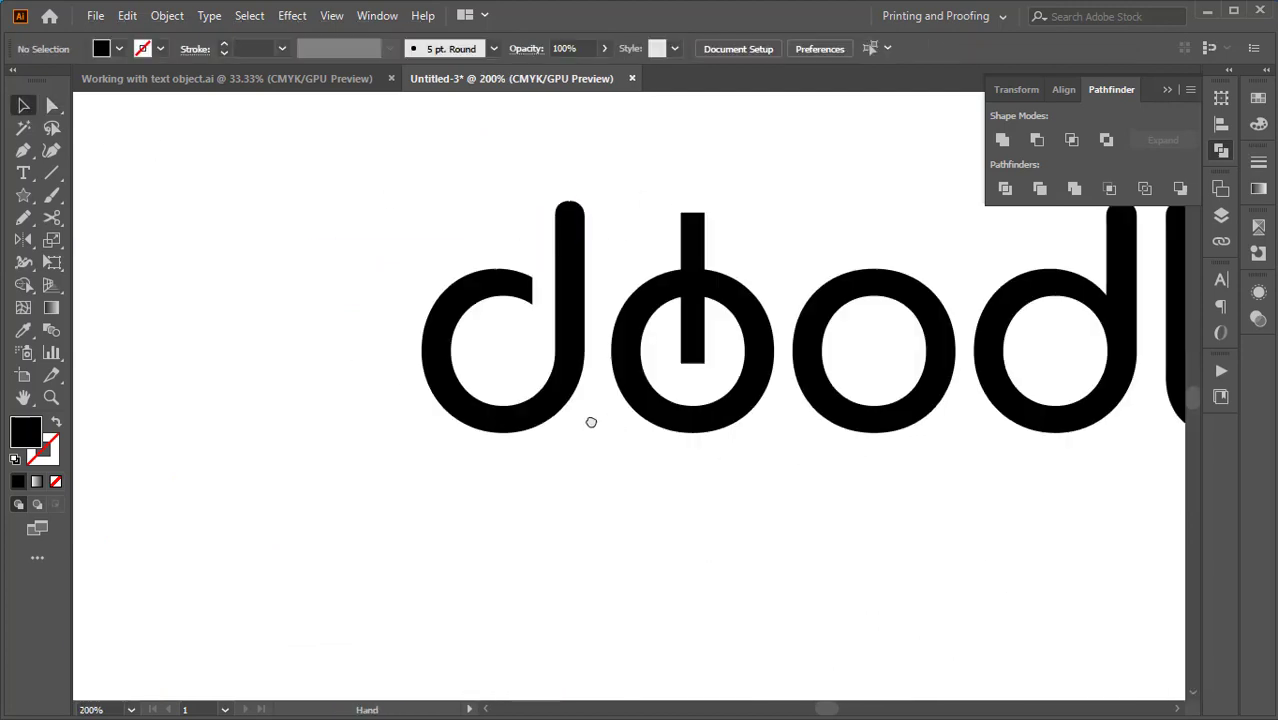
left_click_drag(591, 422, 520, 419)
scroll(550, 263, "up", 1)
left_click_drag(627, 268, 593, 269)
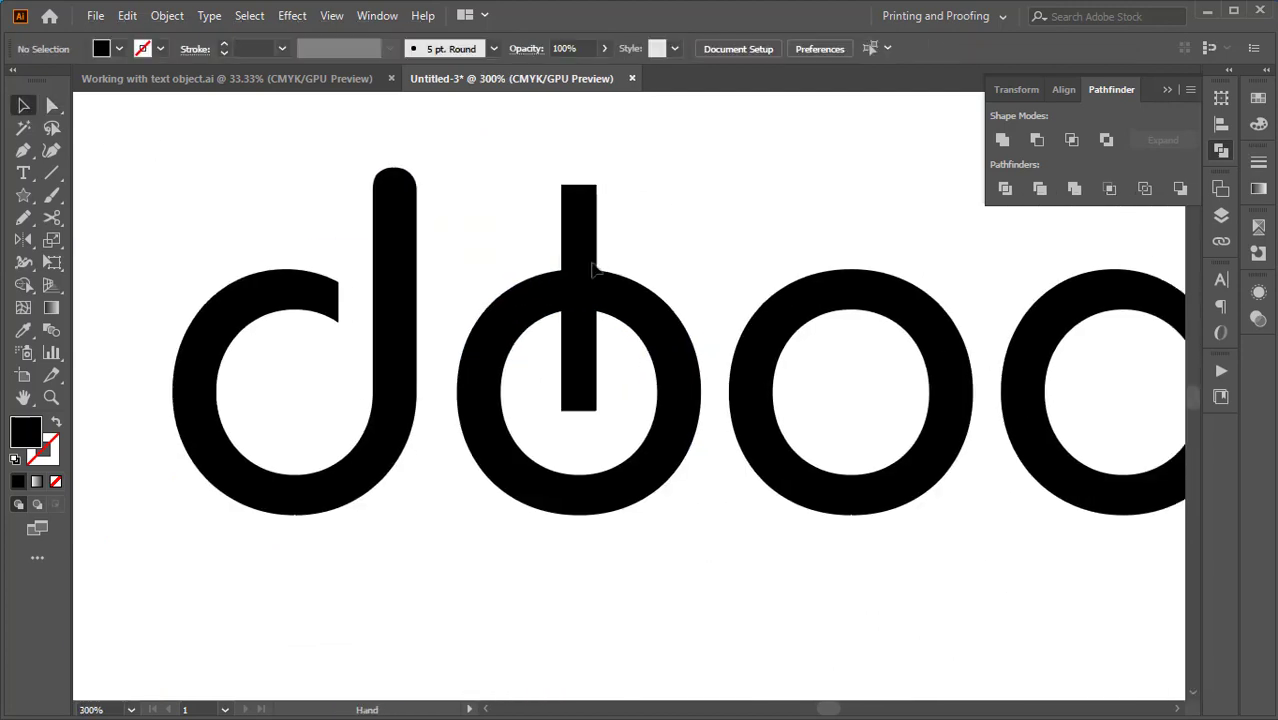
left_click_drag(517, 210, 644, 375)
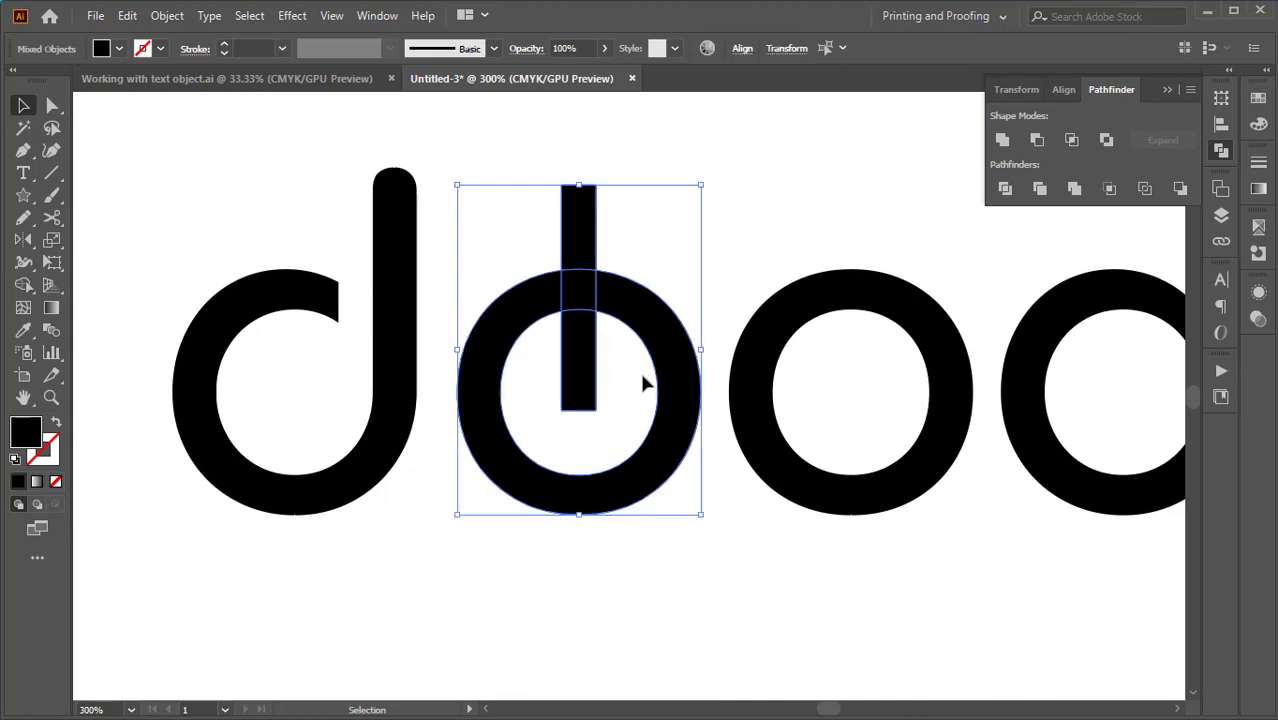
left_click(1038, 140)
left_click(680, 198)
Step: Place a copy of the gapped first "o" exactly over the second "o"
left_click_drag(816, 186, 654, 181)
left_click_drag(525, 197, 602, 191)
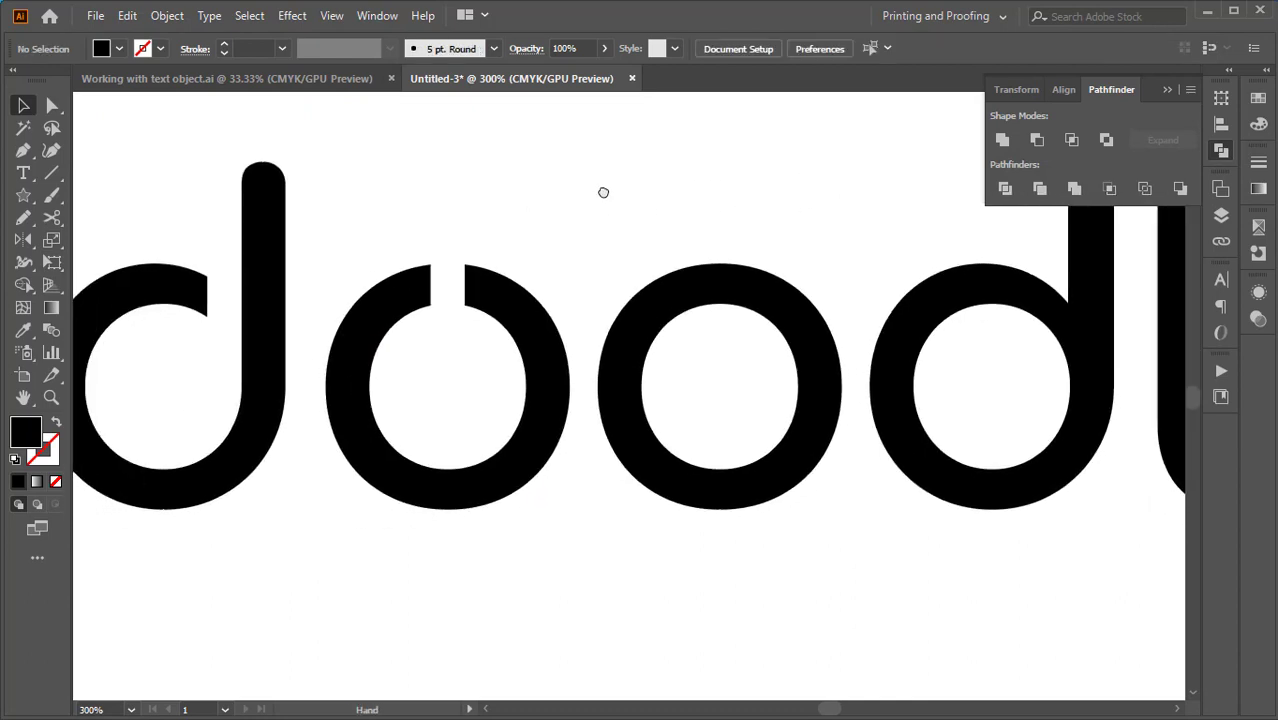
left_click(533, 376)
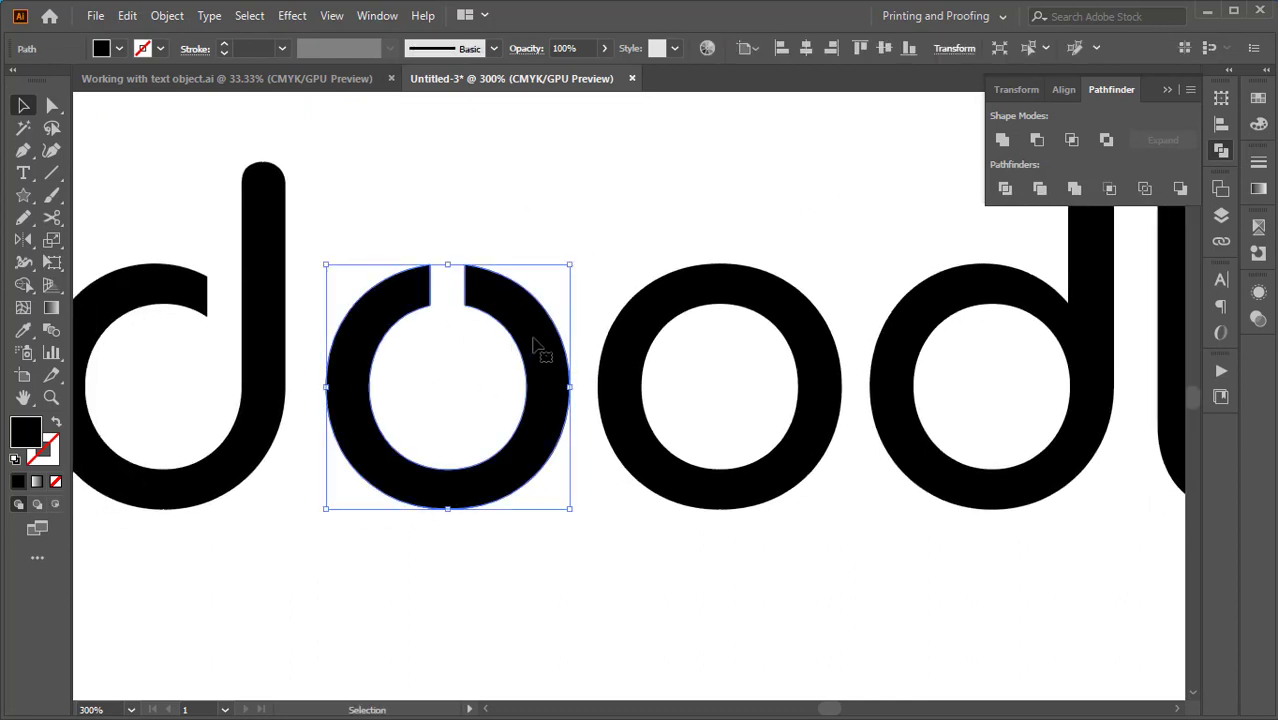
left_click_drag(534, 345, 796, 314)
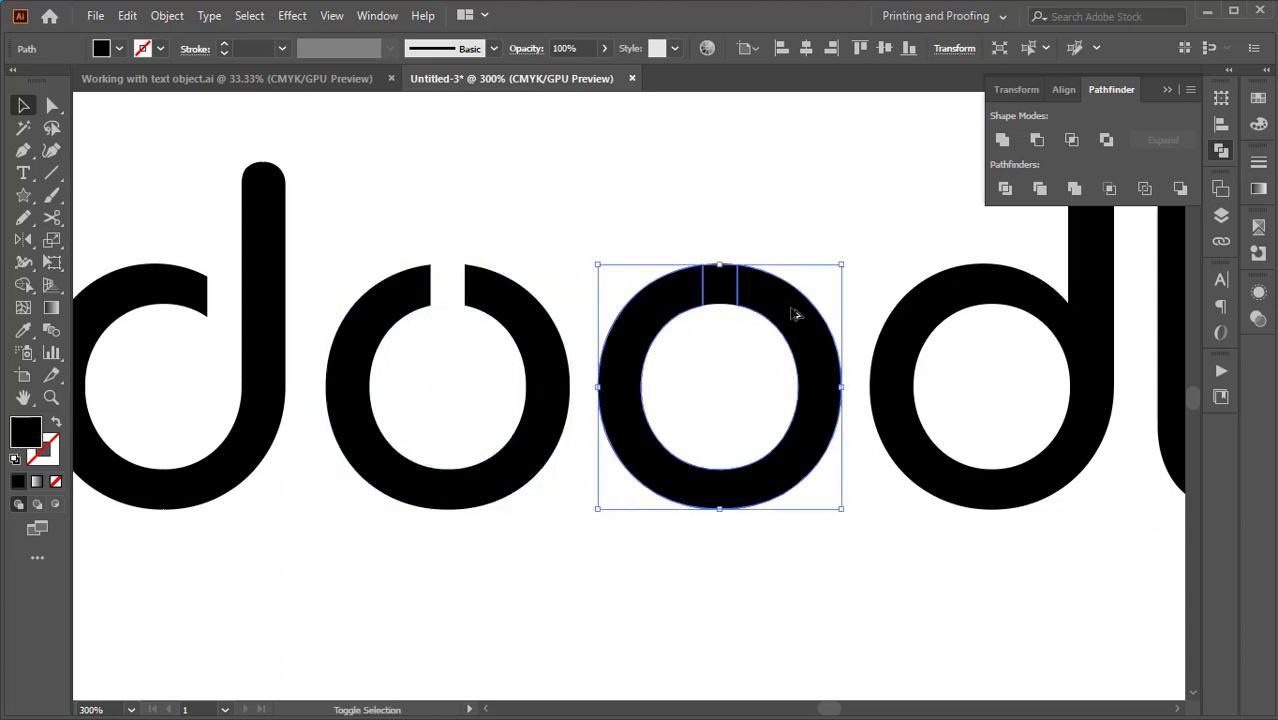
left_click_drag(871, 486, 848, 495)
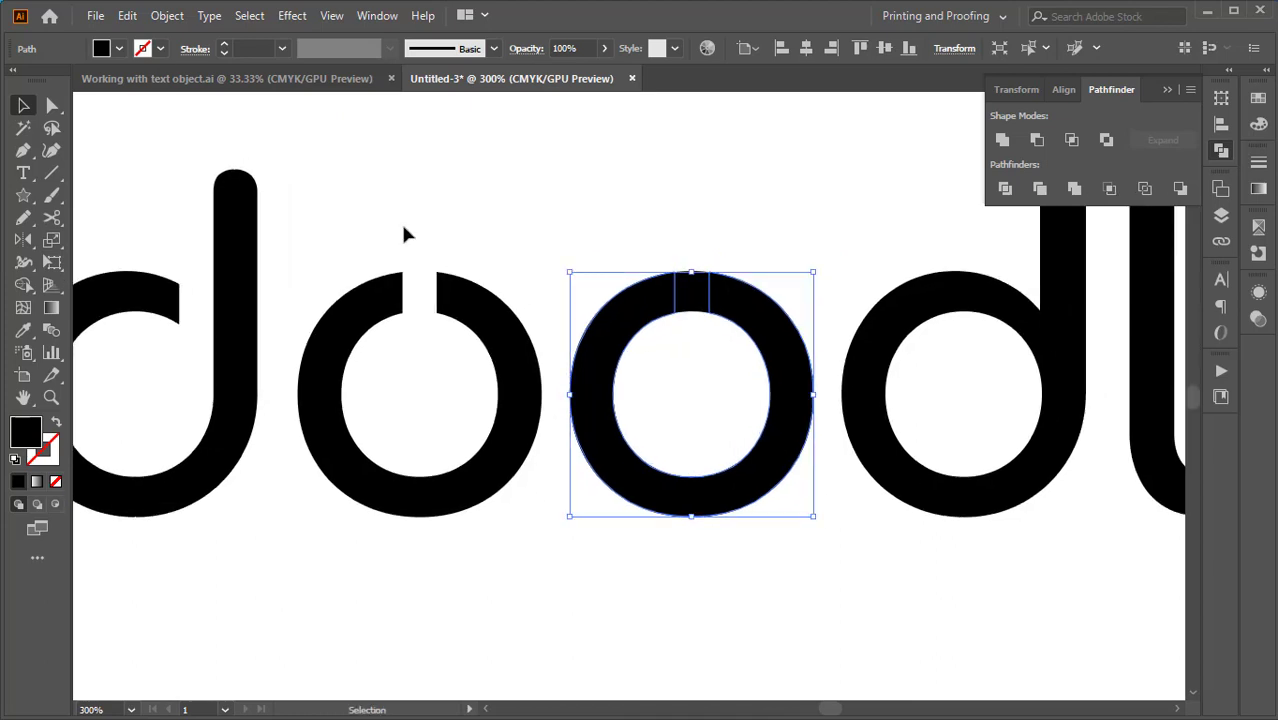
Step: Fill the copied gapped "o" with red and delete the original solid black "o" beneath it
left_click(119, 48)
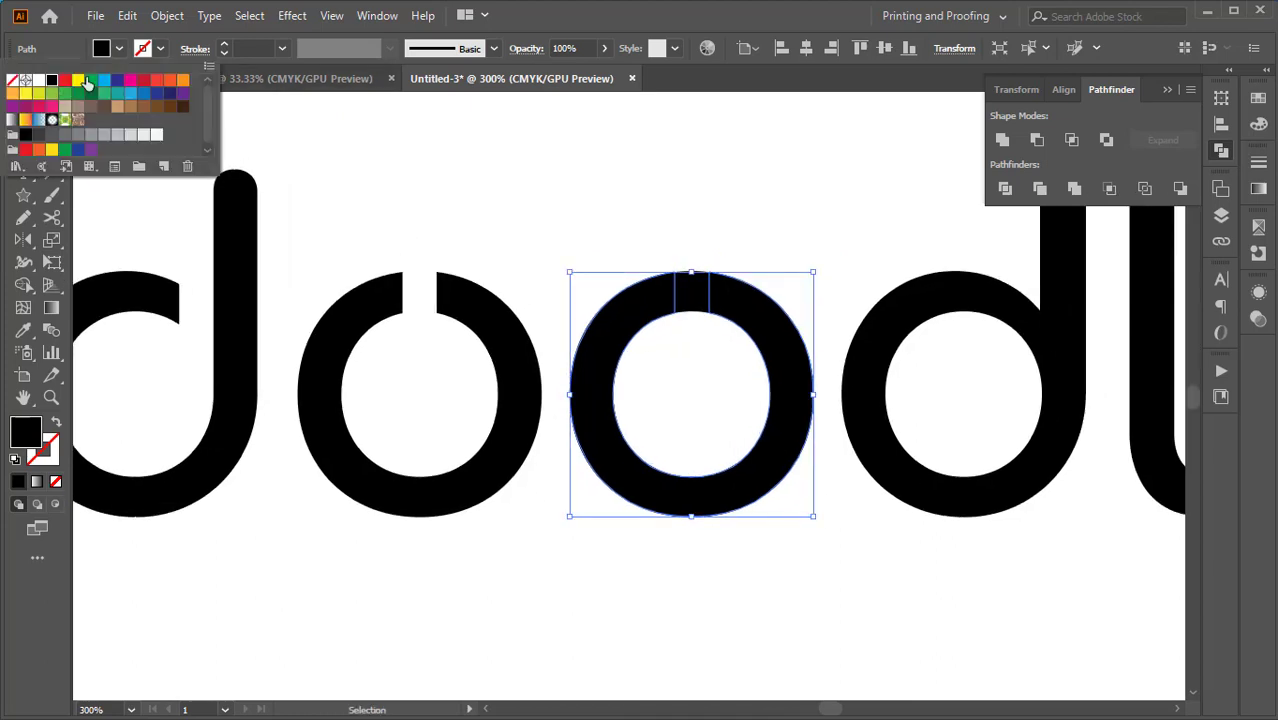
left_click(65, 81)
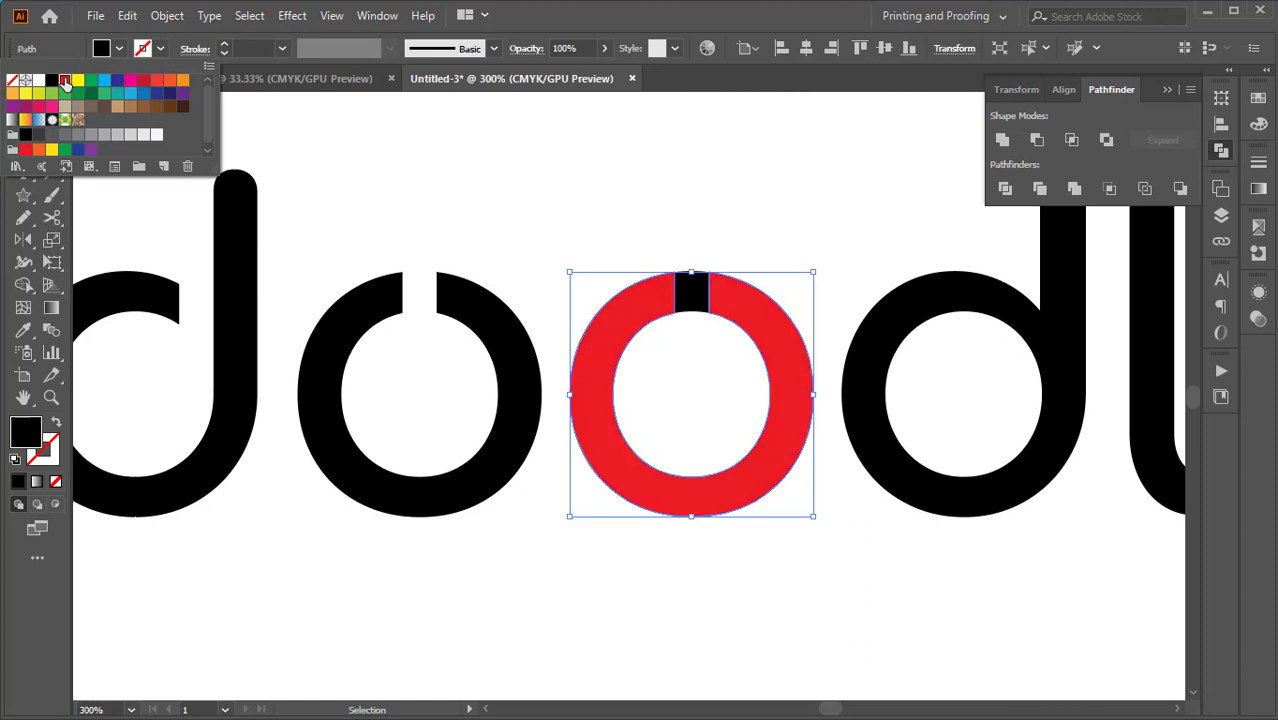
left_click(537, 204)
left_click(476, 294)
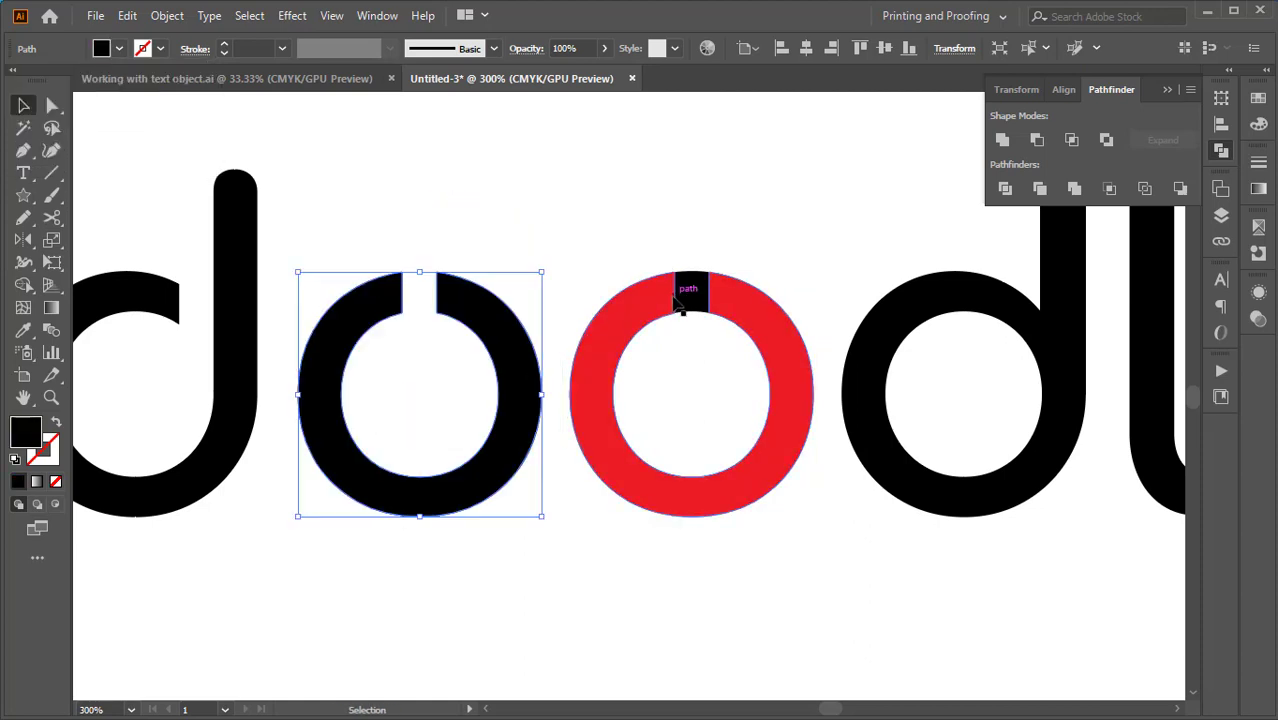
left_click(716, 228)
left_click(693, 297)
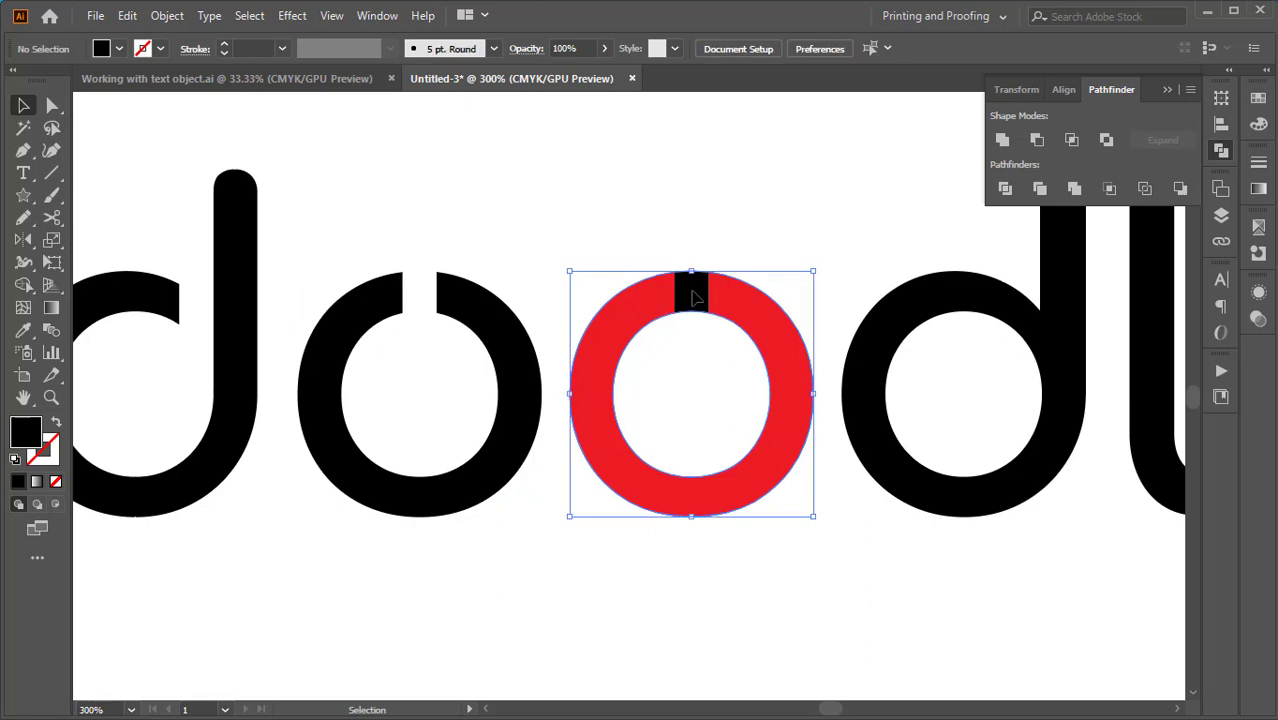
key("Delete")
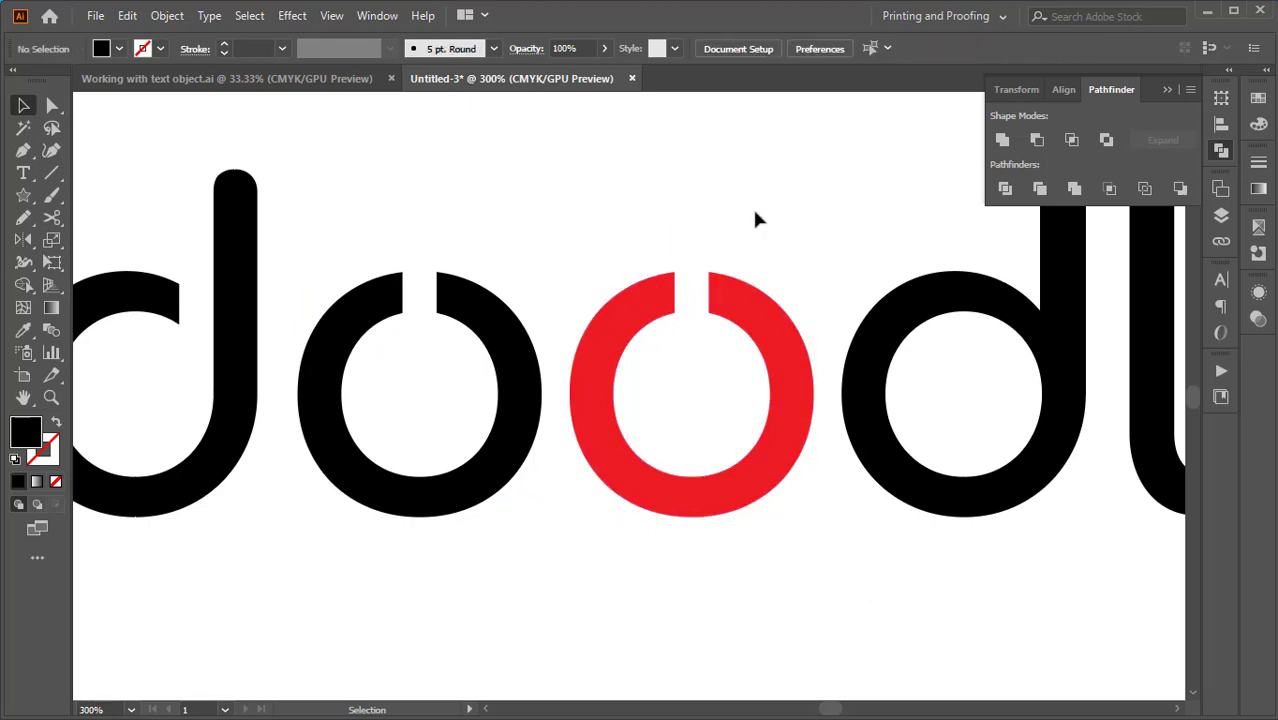
Step: Rotate the red "o" by 180 degrees so its gap faces downward
left_click_drag(828, 197, 800, 197)
left_click(750, 355)
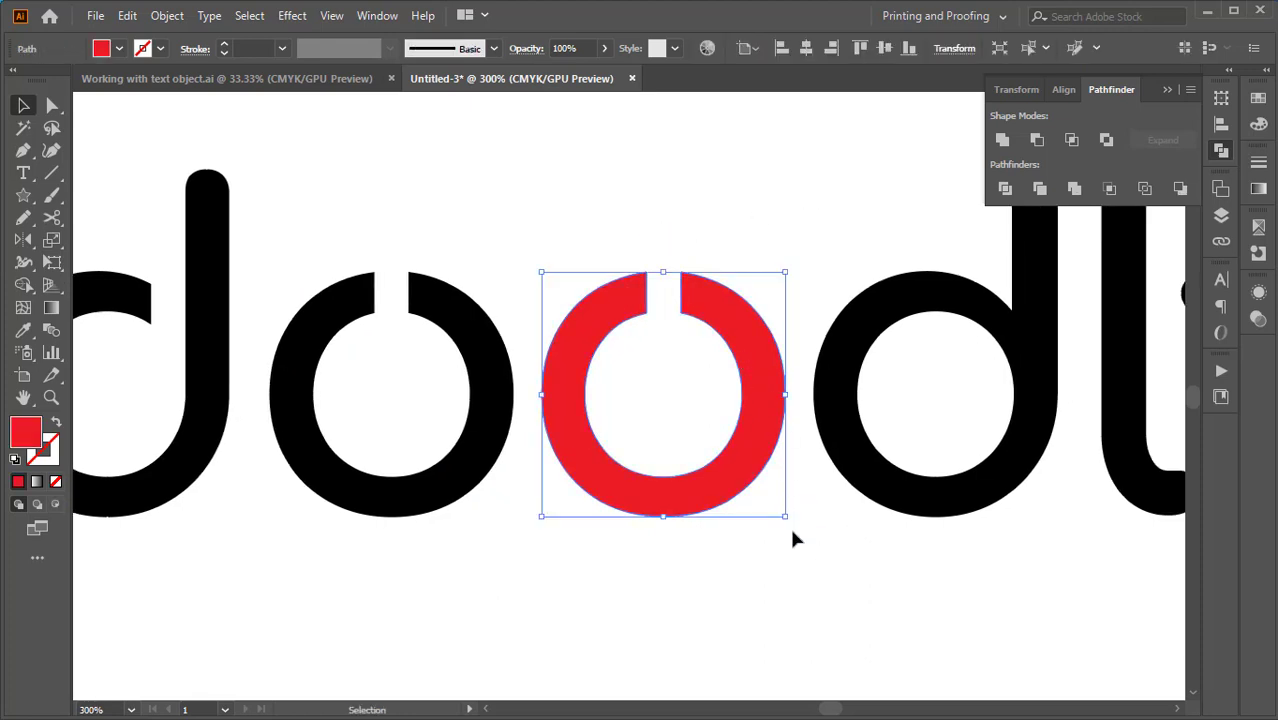
left_click_drag(791, 528, 582, 277)
left_click(730, 206)
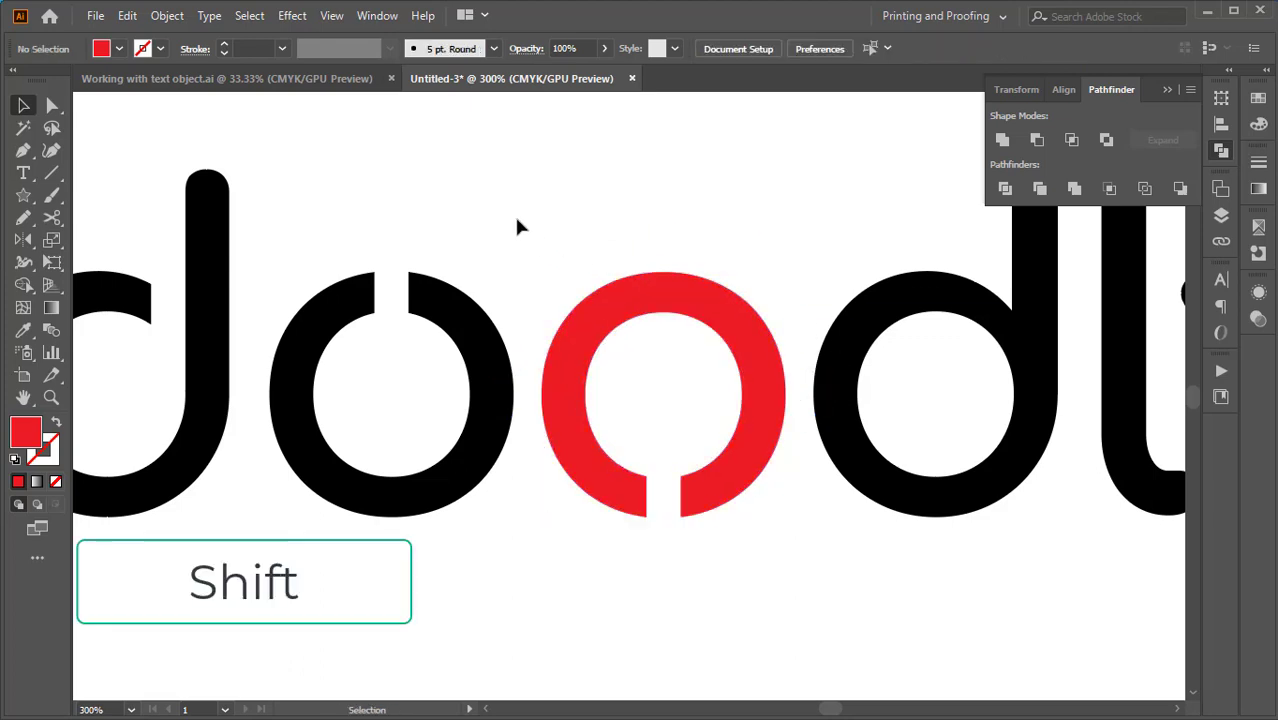
Step: Place a copy of the gapped first "d" directly over the second "d"
scroll(517, 220, "down", 1)
mouse_move(787, 474)
left_mouse_down()
mouse_move(773, 477)
mouse_move(809, 482)
left_mouse_up()
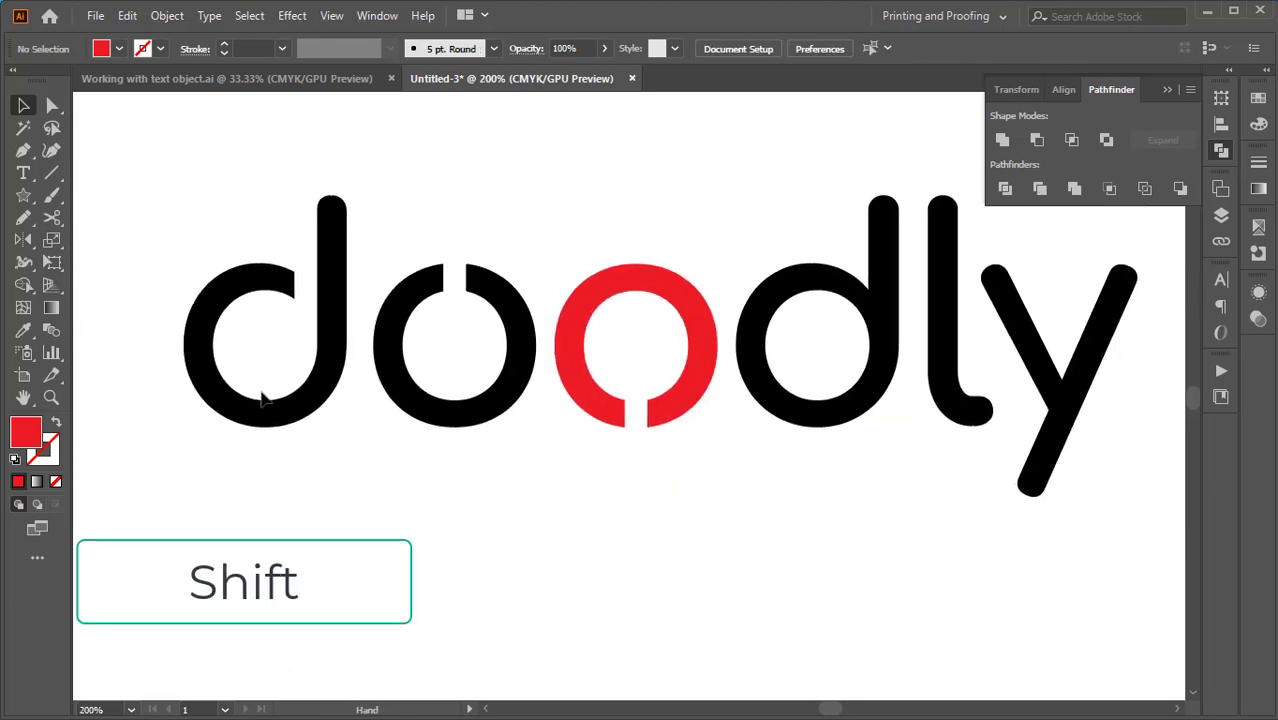
left_click_drag(725, 227, 793, 451)
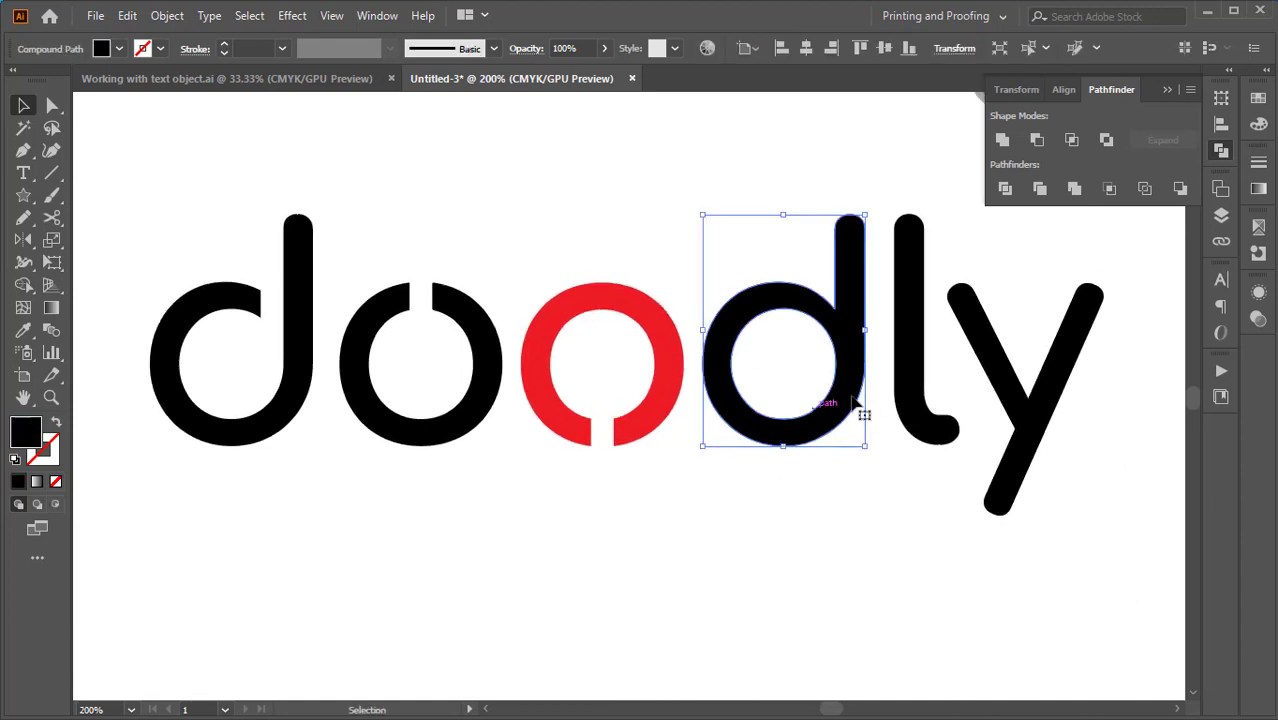
left_click_drag(110, 261, 245, 347)
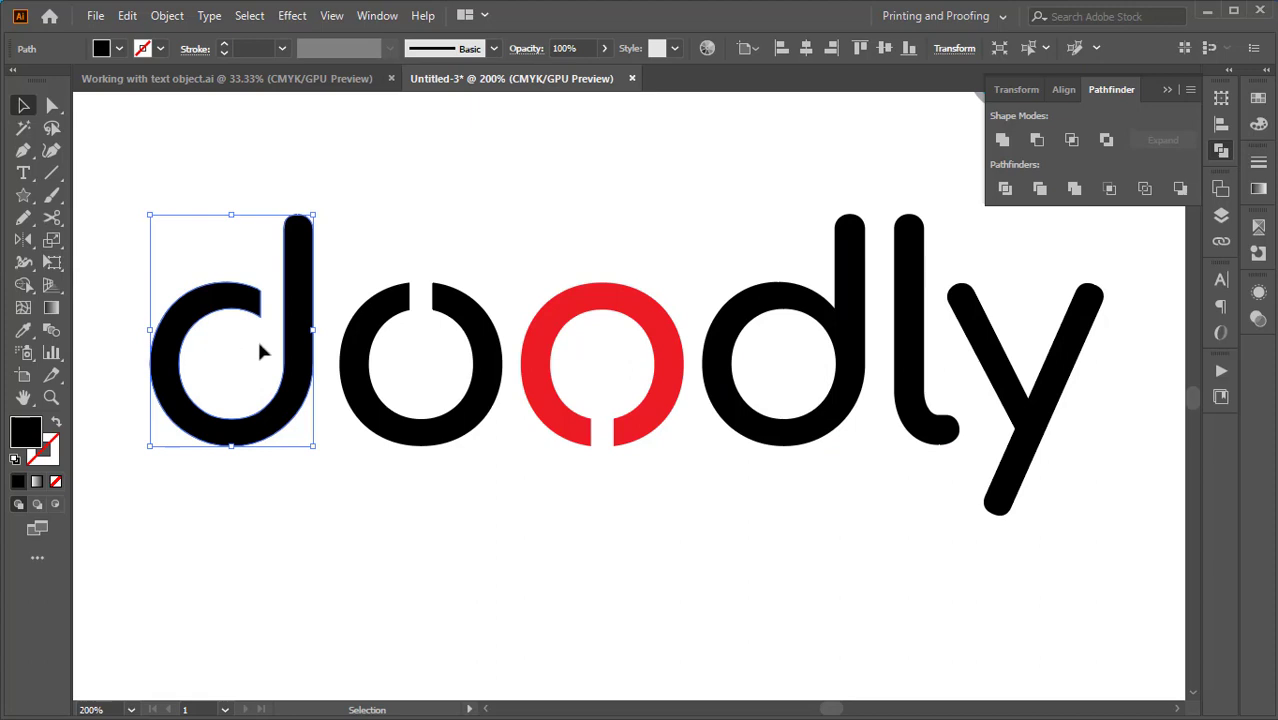
left_click(370, 510)
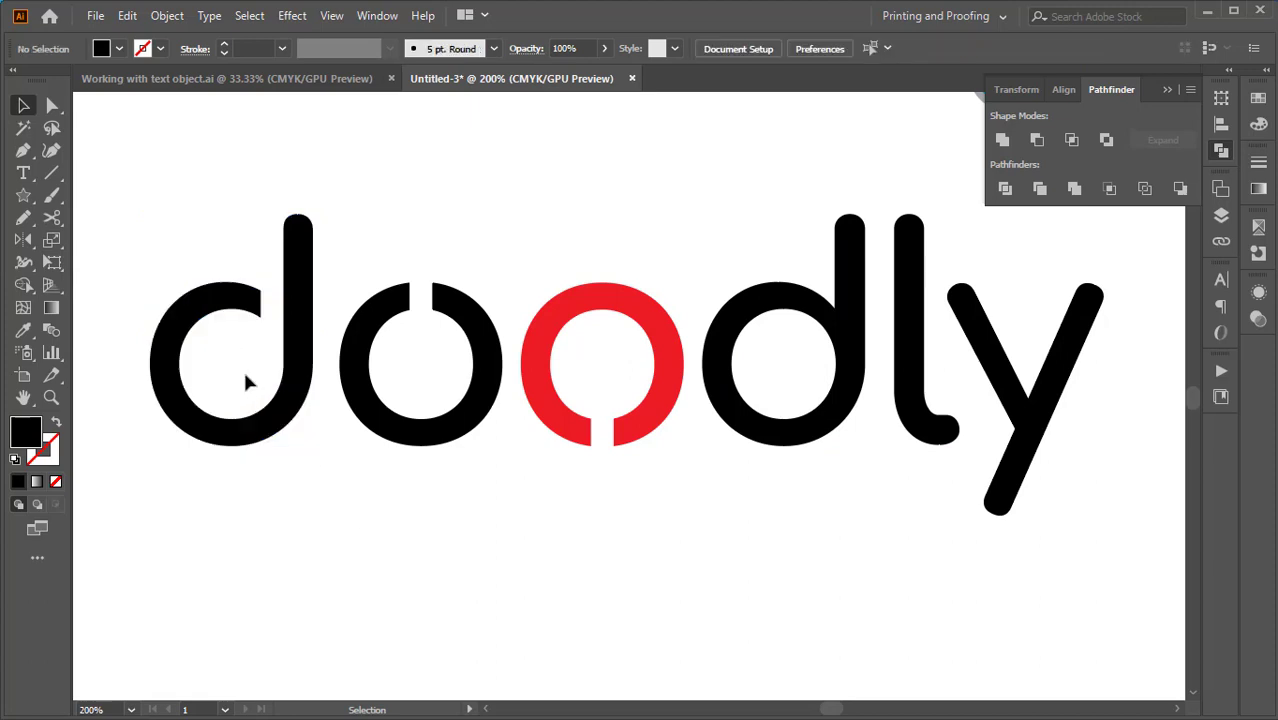
left_click(256, 305)
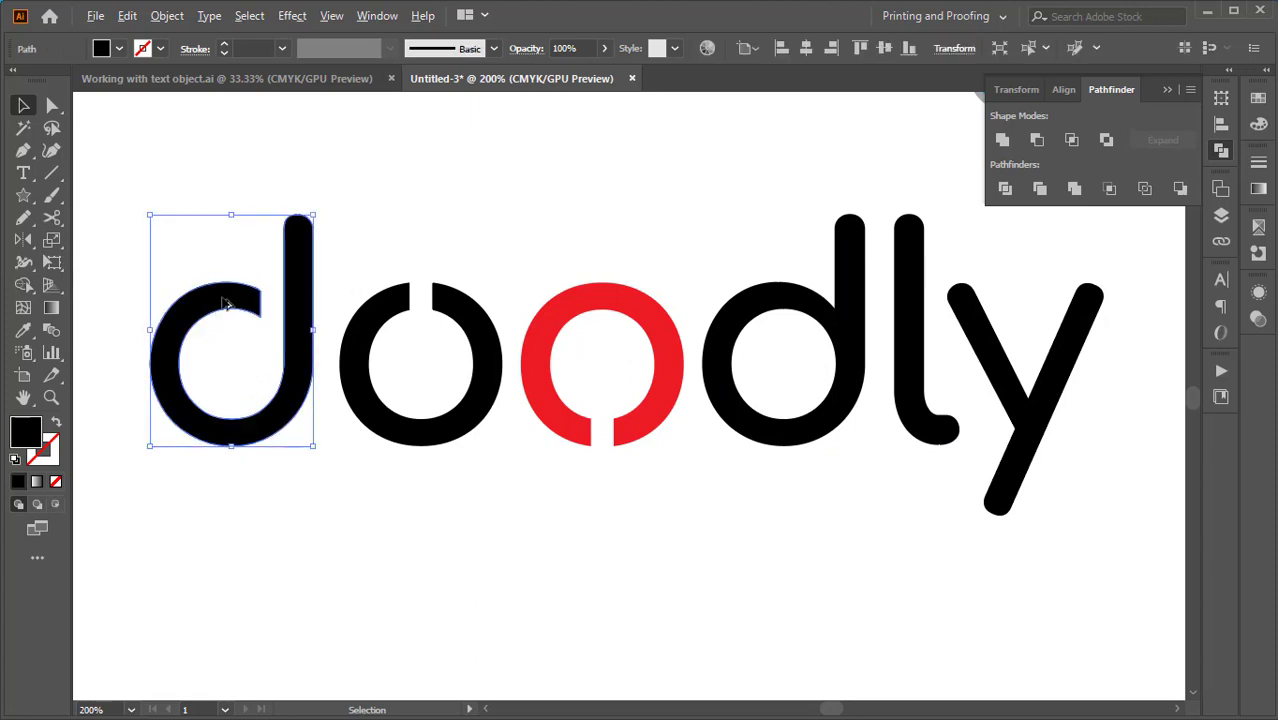
left_click_drag(226, 303, 779, 312)
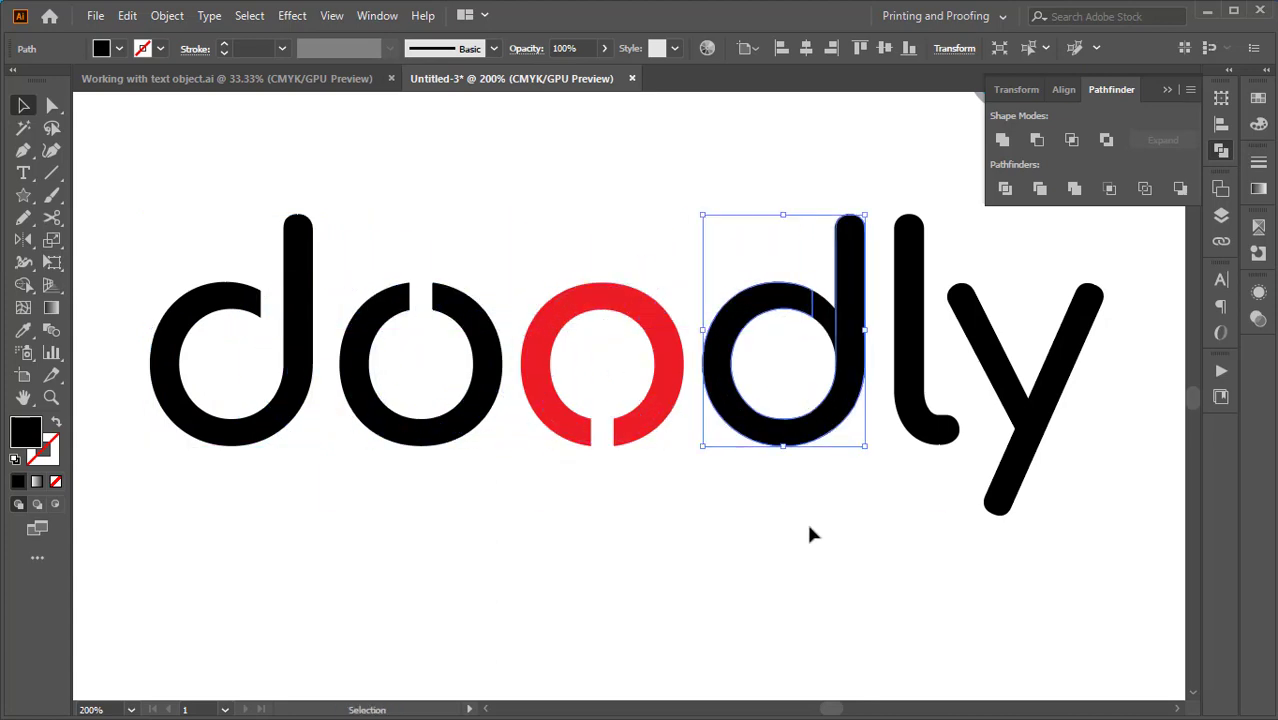
left_click(809, 524)
Step: Fill the copied gapped "d" with light blue to tell it apart from the original black "d" beneath
left_click_drag(854, 490, 724, 486)
scroll(672, 319, "up", 1)
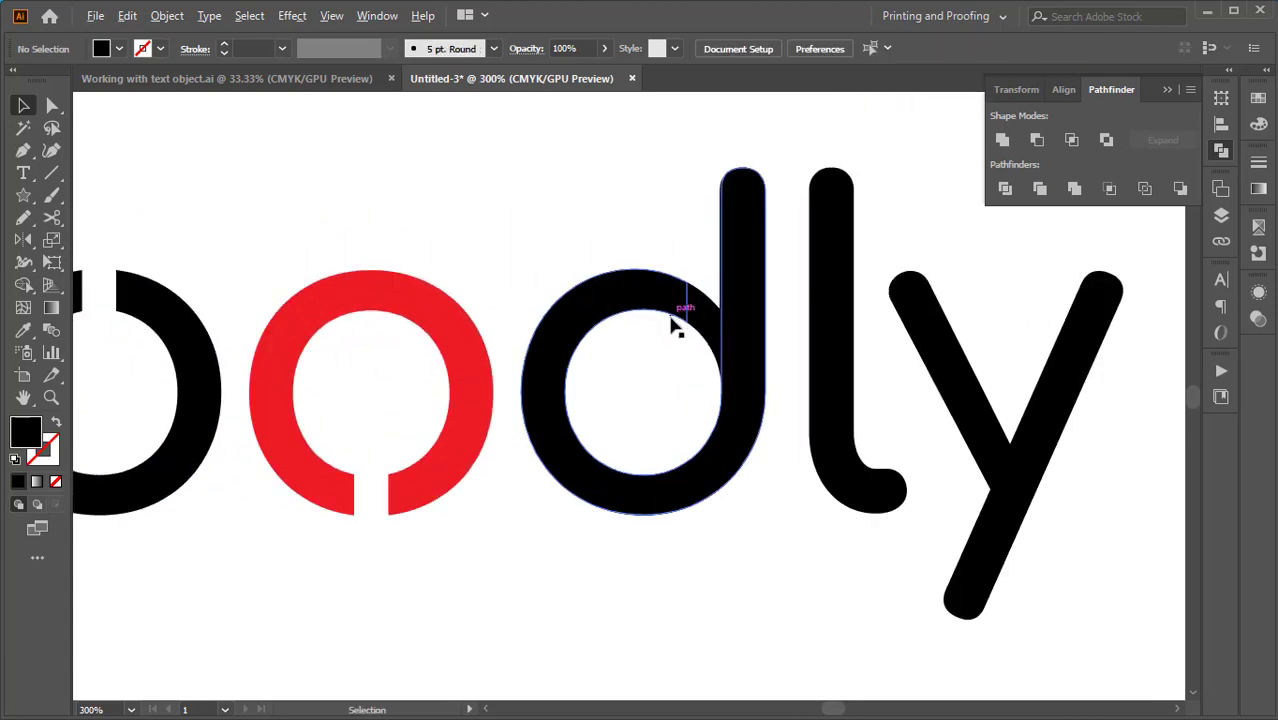
left_click(619, 302)
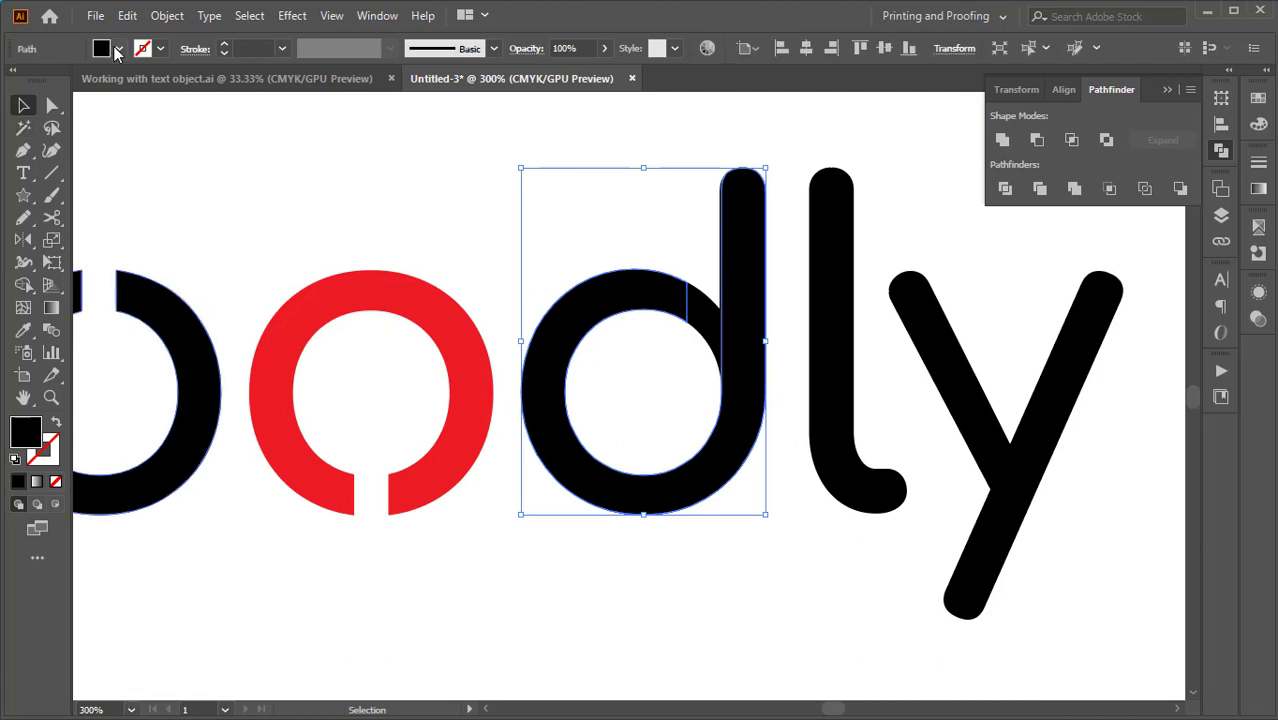
left_click(117, 50)
left_click(102, 82)
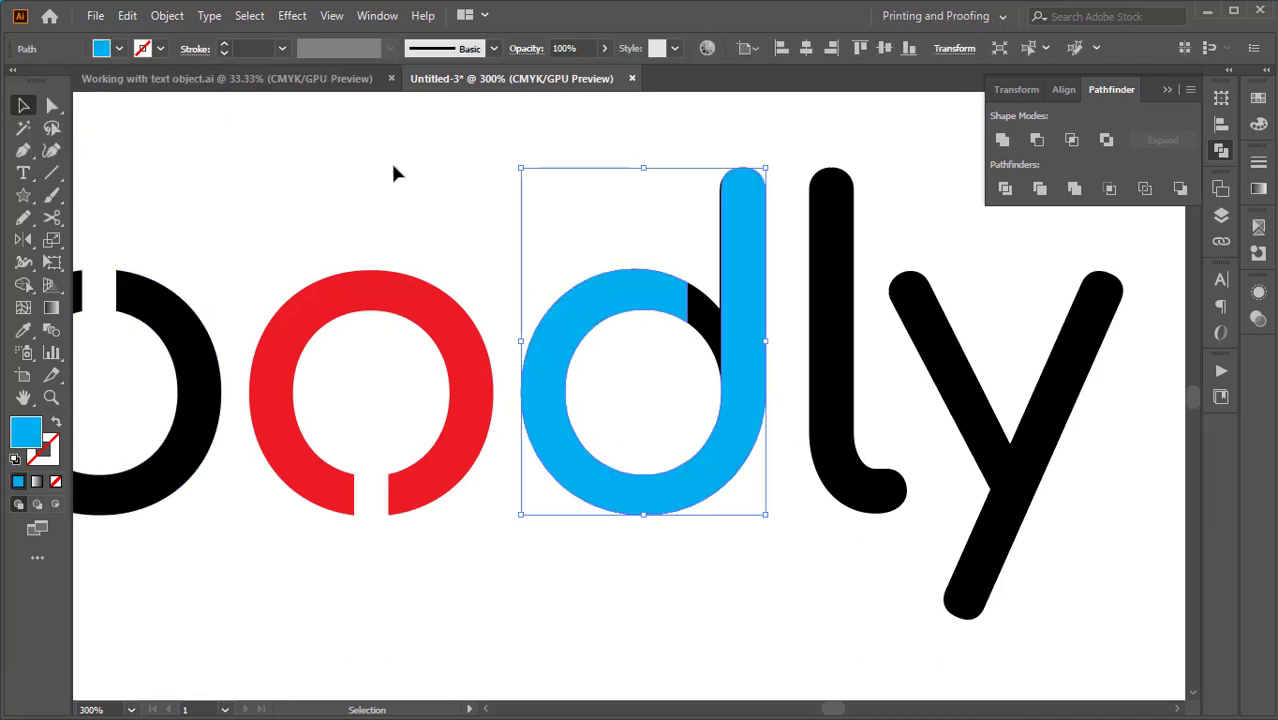
left_click(391, 174)
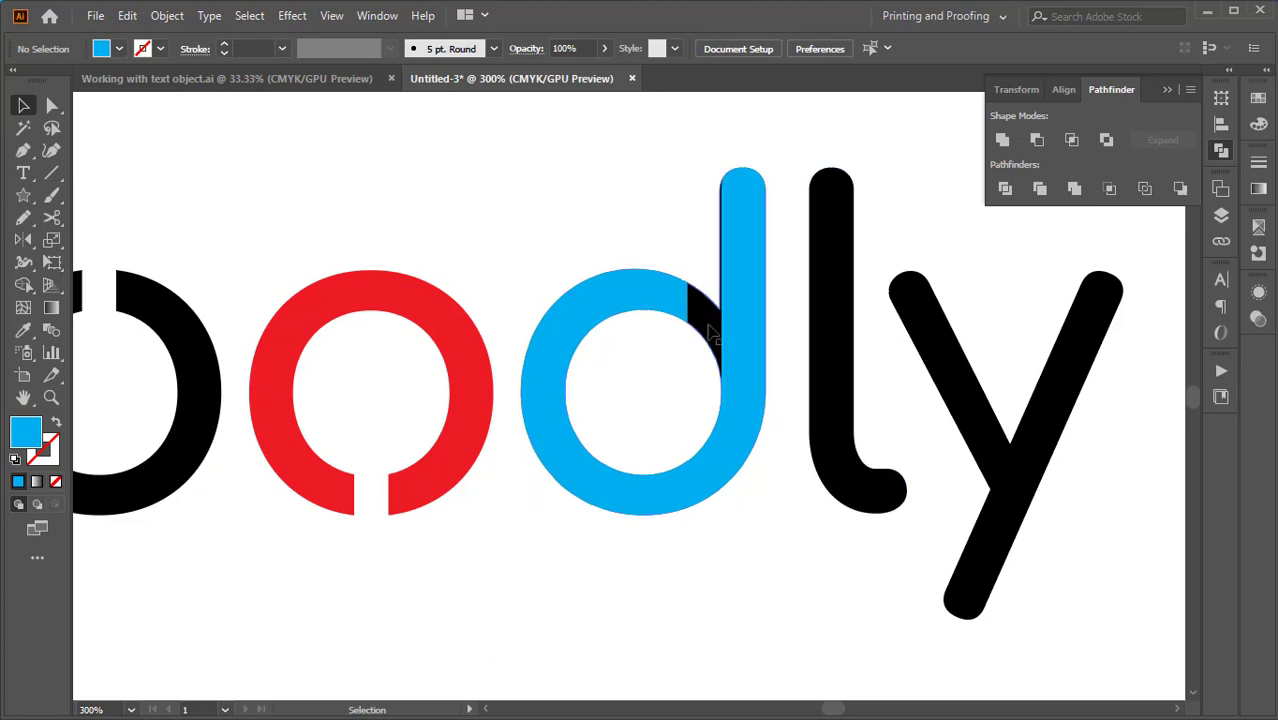
scroll(708, 322, "up", 1)
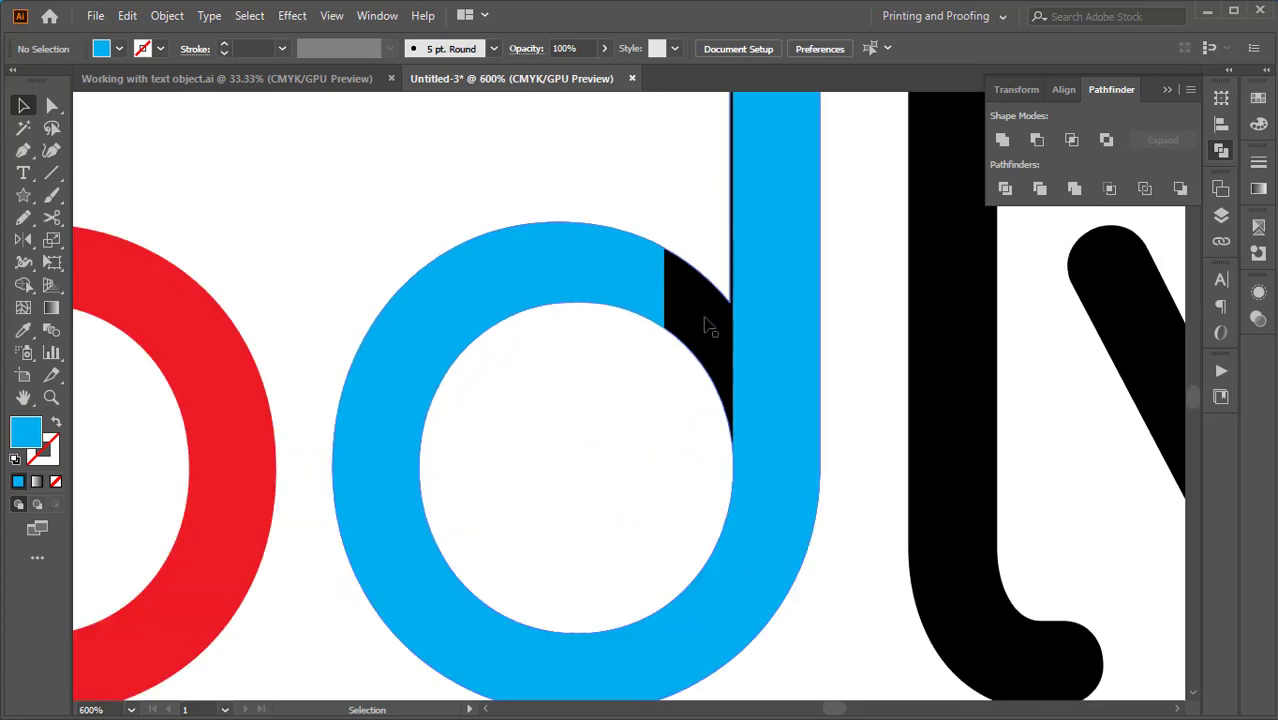
Step: Delete the original black "d" beneath the light blue gapped copy
left_click(708, 330)
scroll(690, 325, "down", 3)
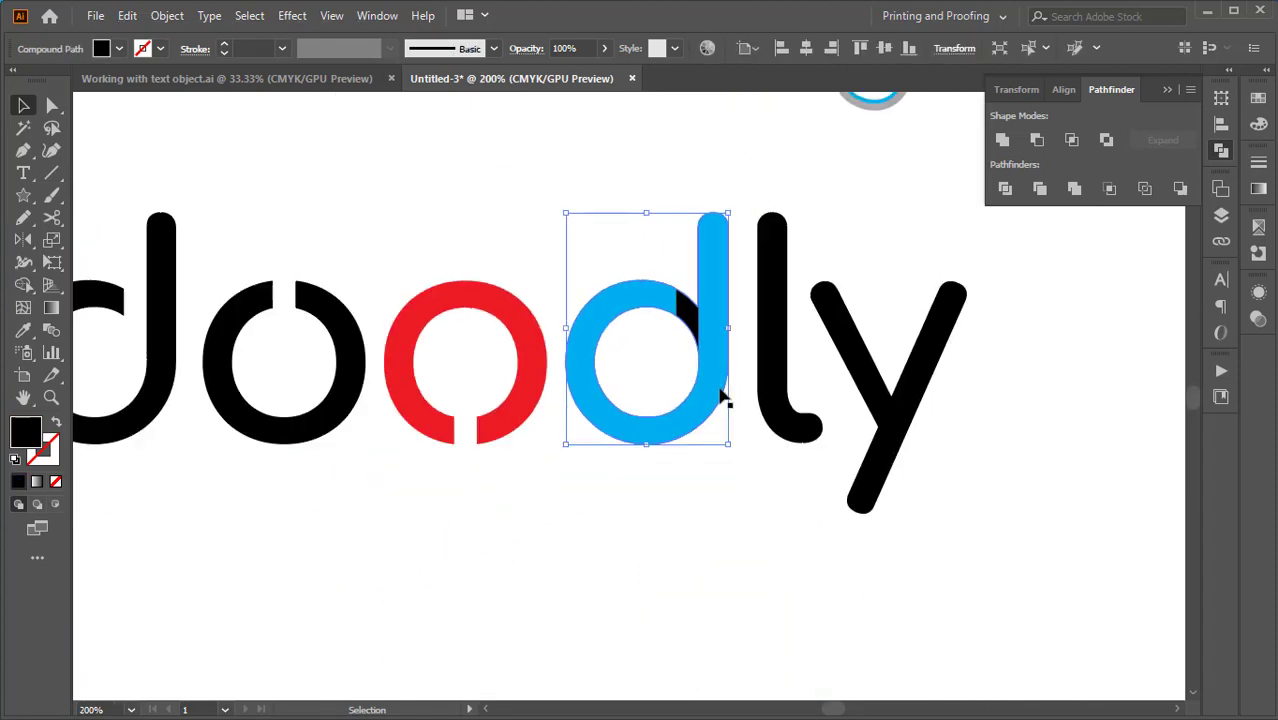
key("ctrl+shift+a")
scroll(690, 460, "down", 1)
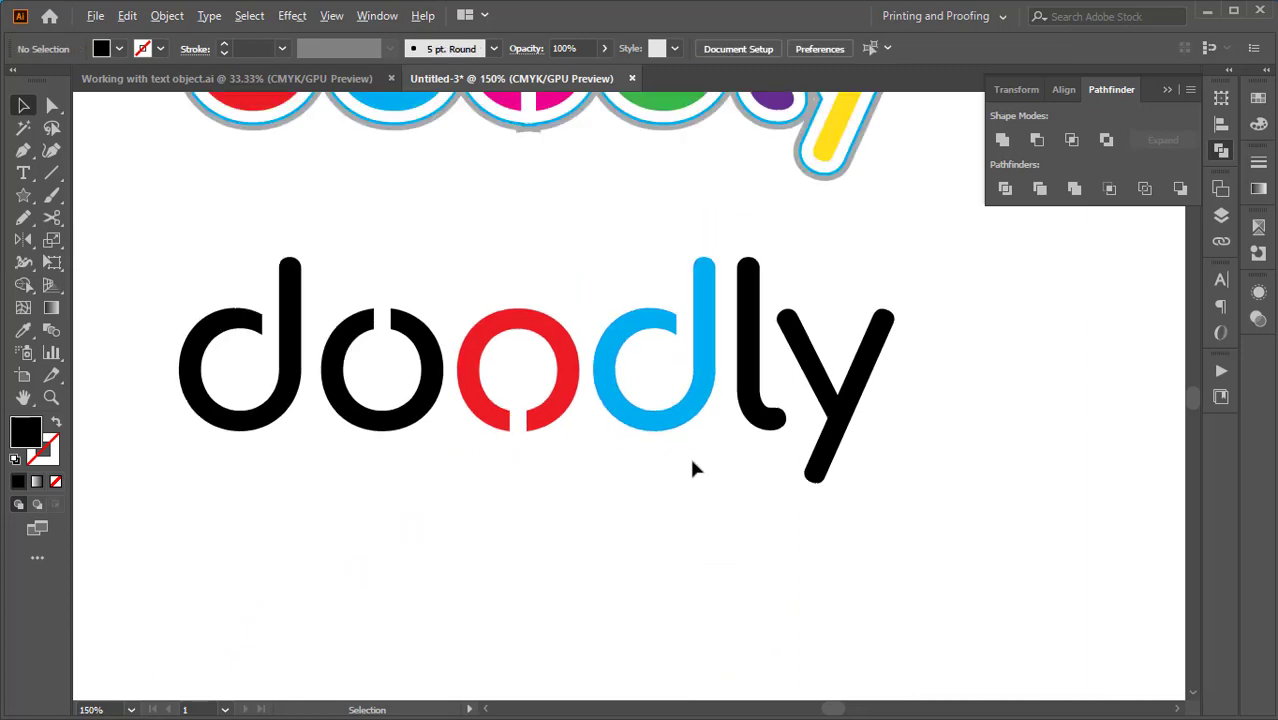
Step: Draw a closed four-sided Pen shape alongside the long stem of the "y", covering the lower end of its short arm
left_click_drag(688, 491, 572, 614)
scroll(755, 310, "up", 1)
scroll(765, 265, "up", 1)
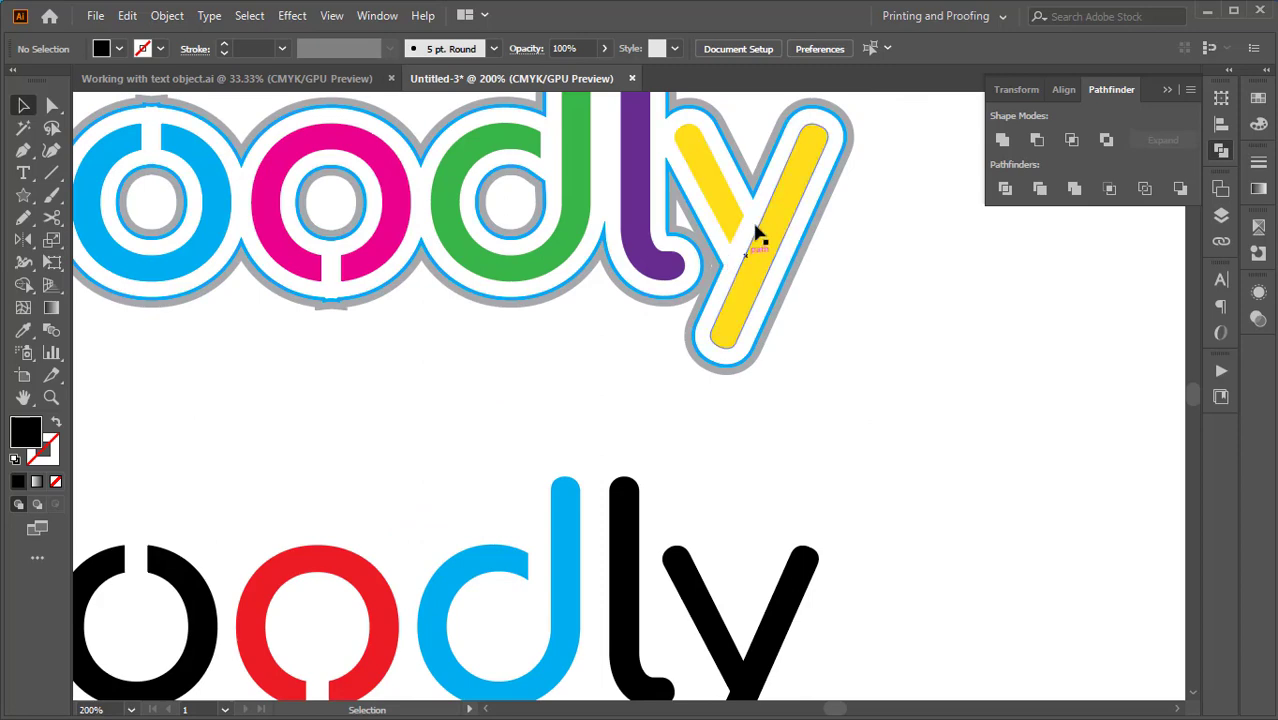
left_click_drag(850, 442, 868, 177)
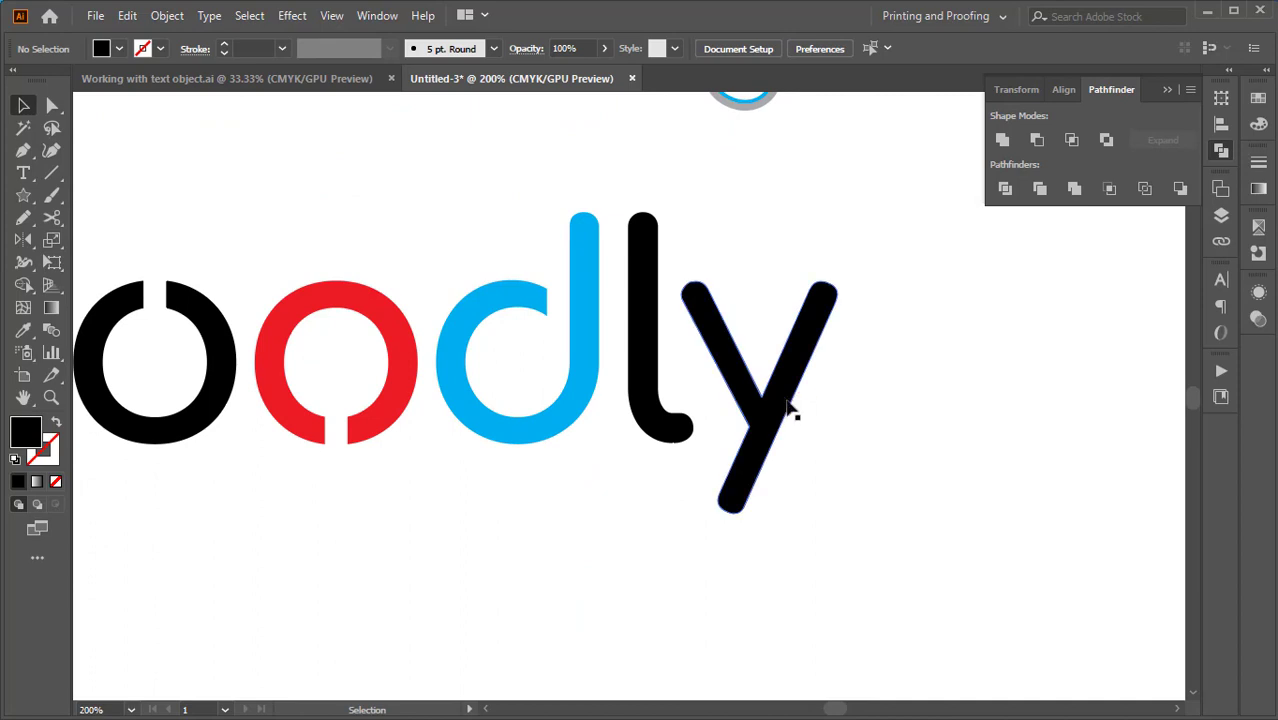
left_click_drag(789, 416, 815, 420)
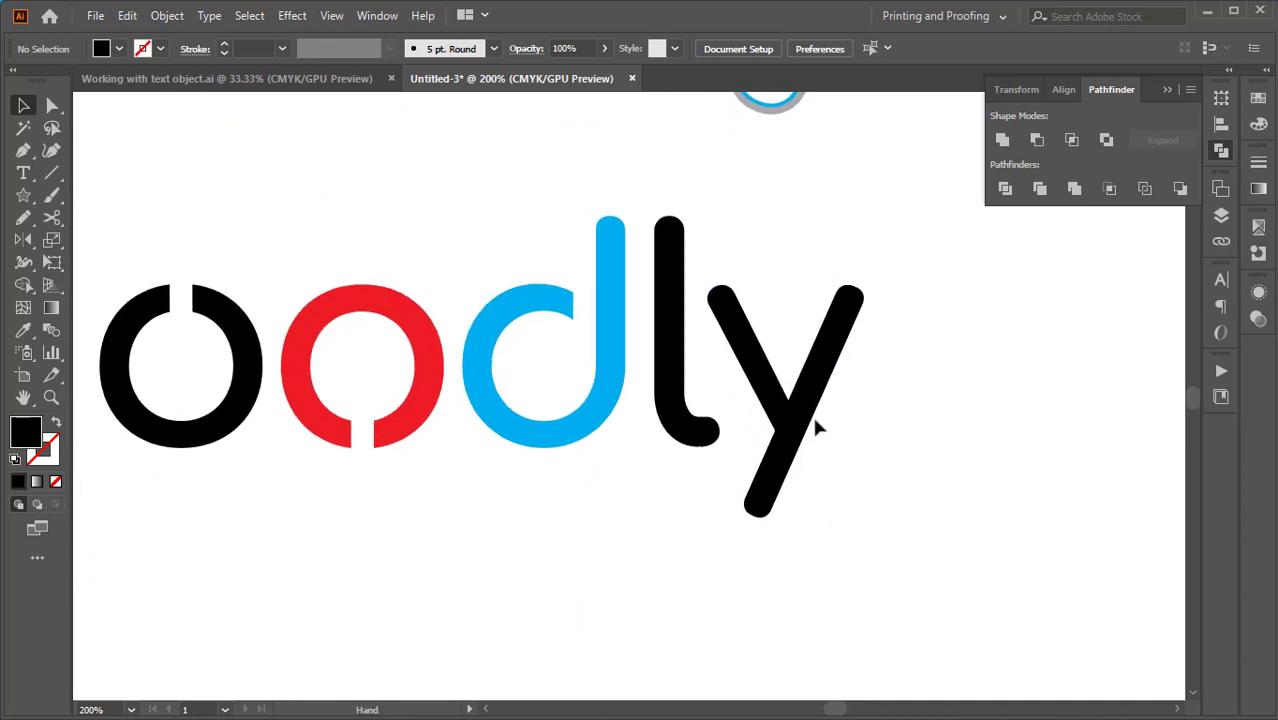
left_click(25, 155)
scroll(785, 428, "up", 3)
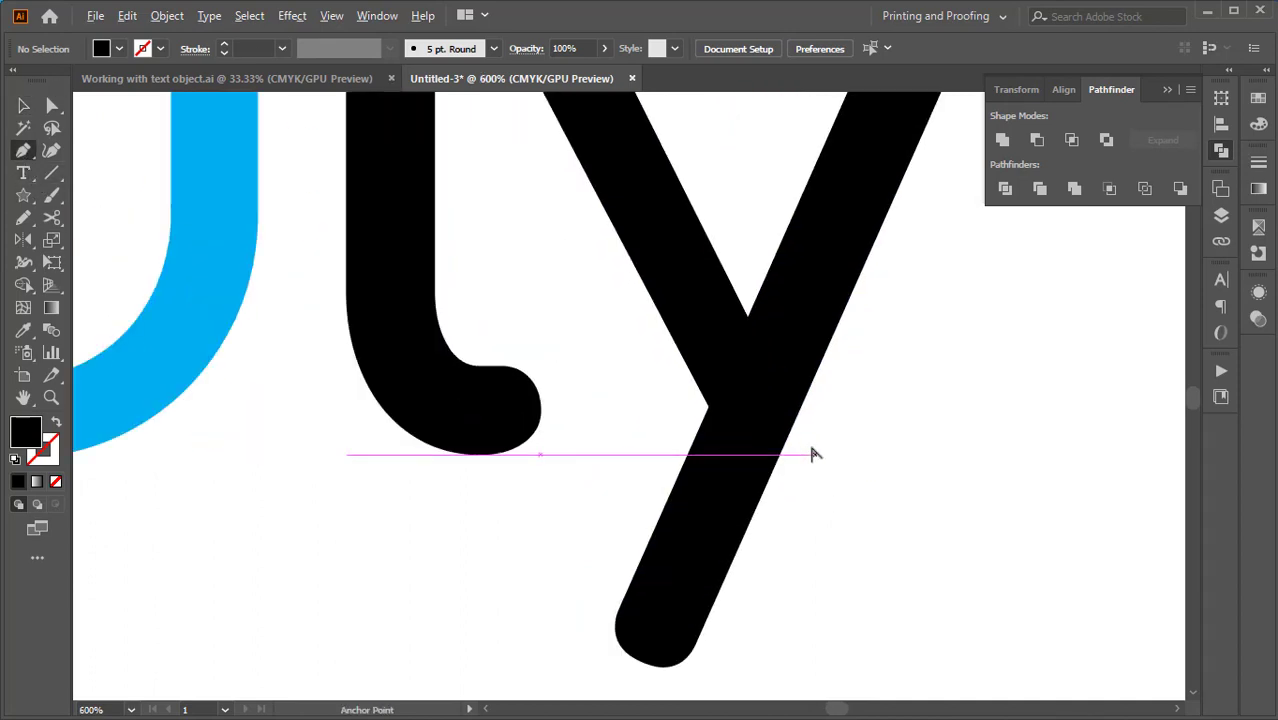
left_click(685, 458)
left_click_drag(736, 322, 708, 406)
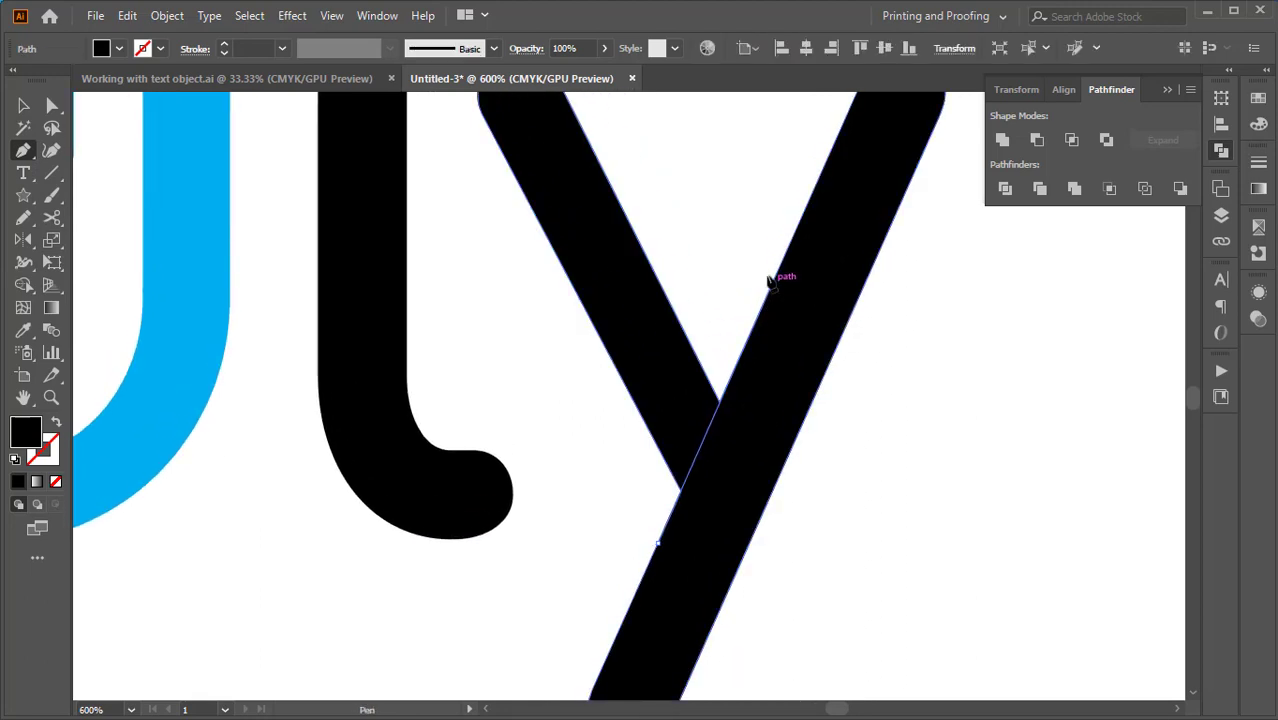
left_click(772, 282)
left_click(715, 229)
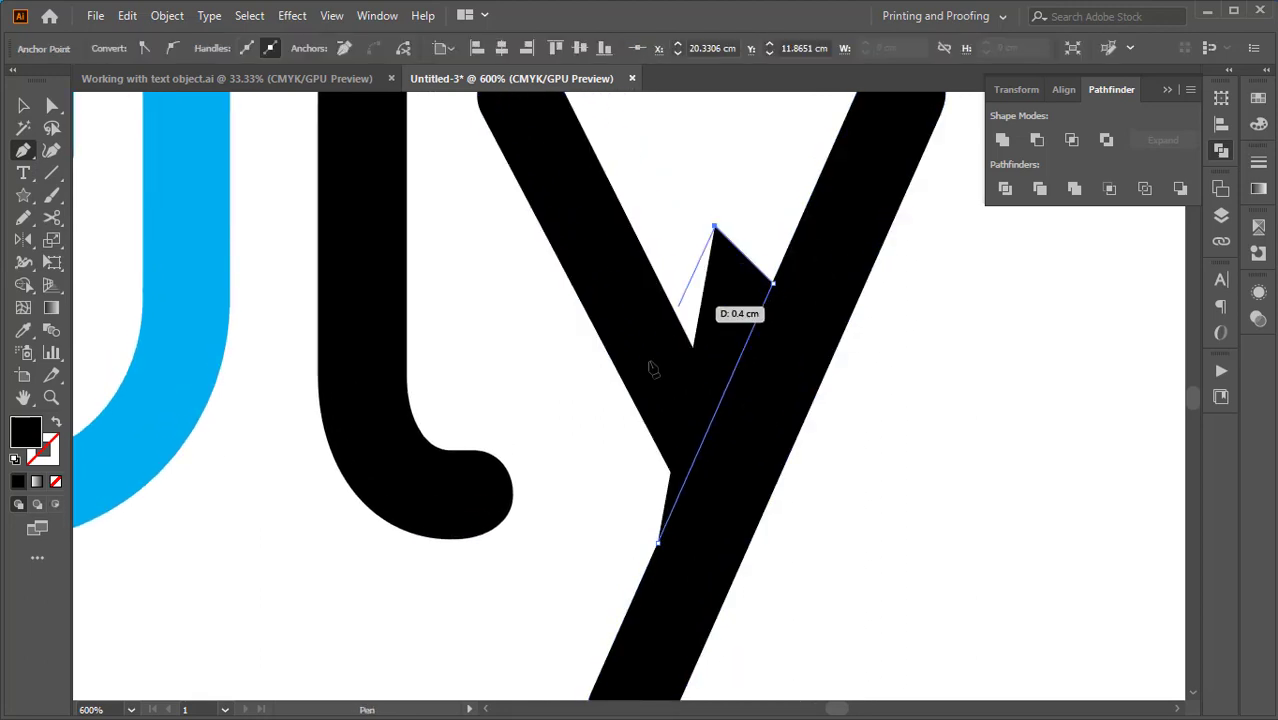
left_click(598, 488)
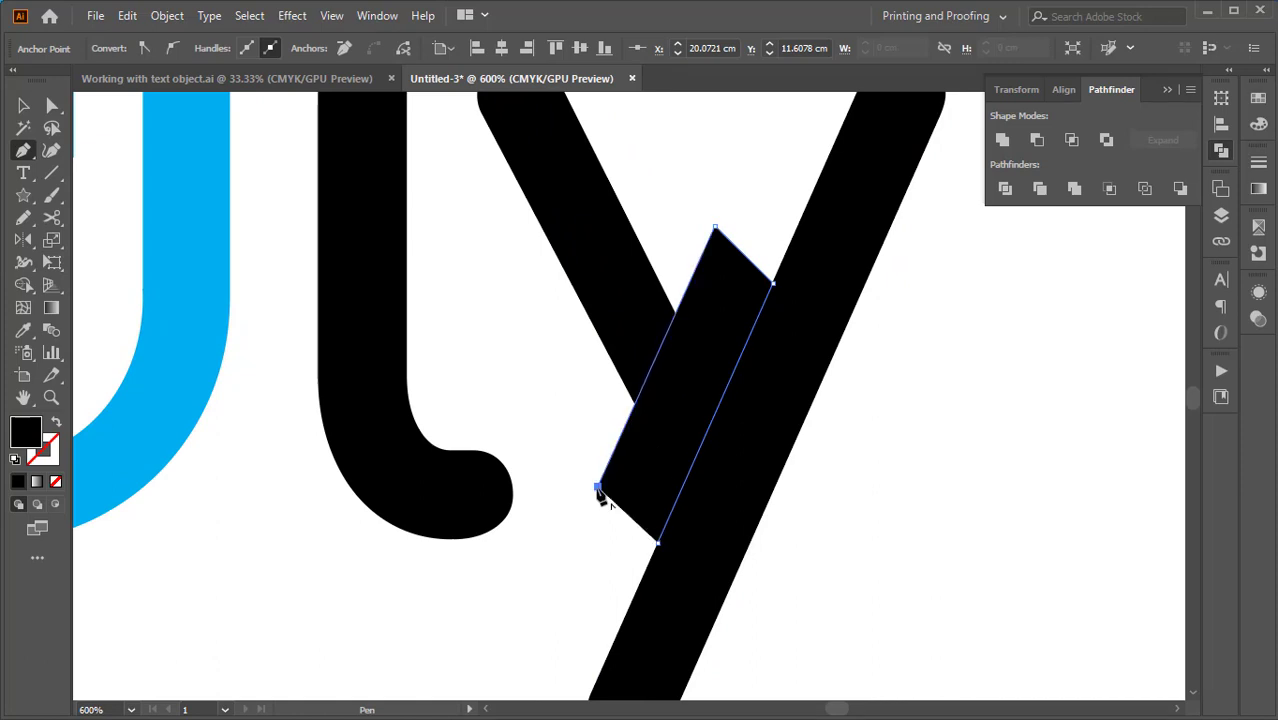
left_click(660, 541)
Step: Subtract the four-sided shape from the "y" with Minus Front to separate its short arm from the long stem
scroll(693, 400, "down", 4)
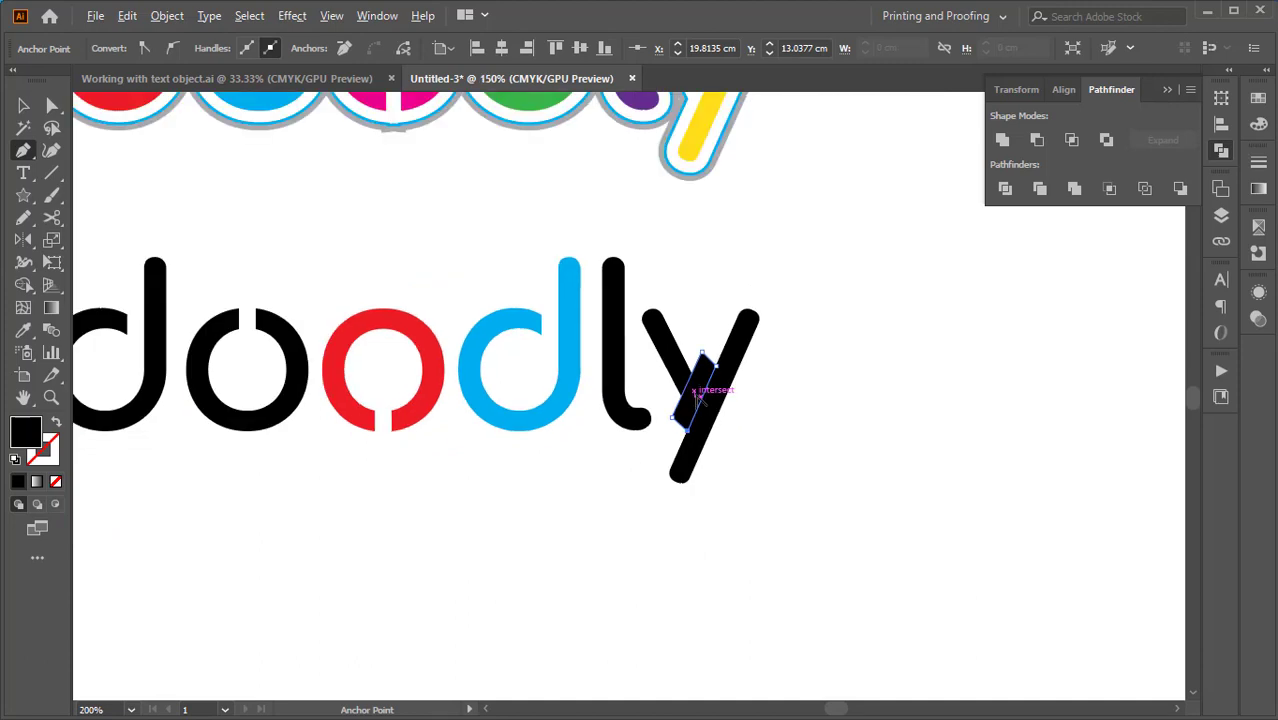
key("v")
left_click(732, 385)
scroll(706, 324, "up", 2)
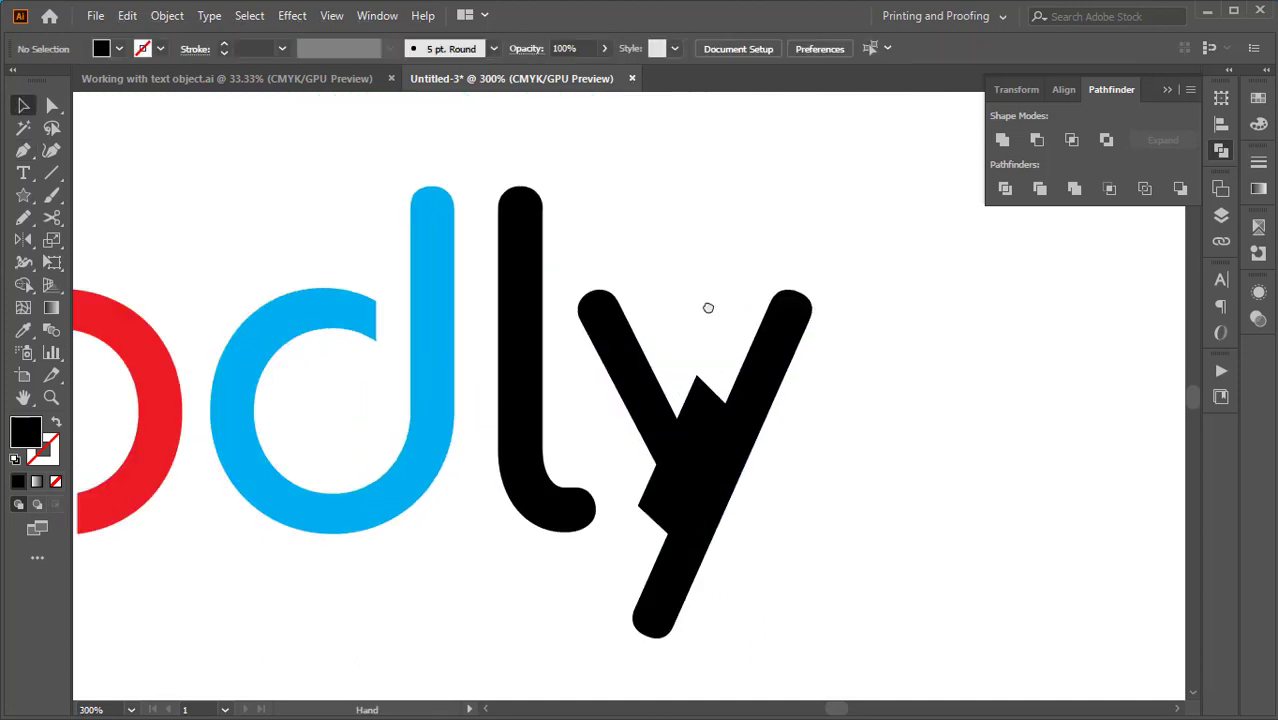
left_click_drag(707, 316, 752, 383)
left_click_drag(791, 421, 805, 438)
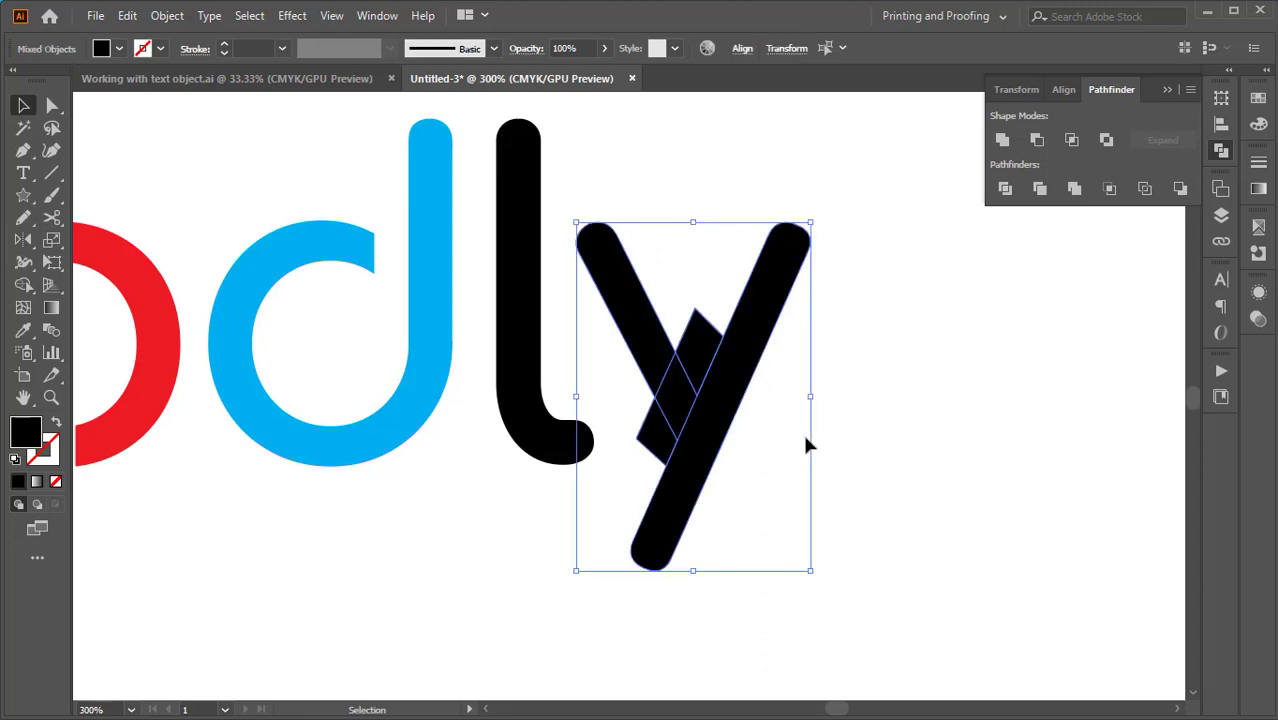
left_click(1038, 141)
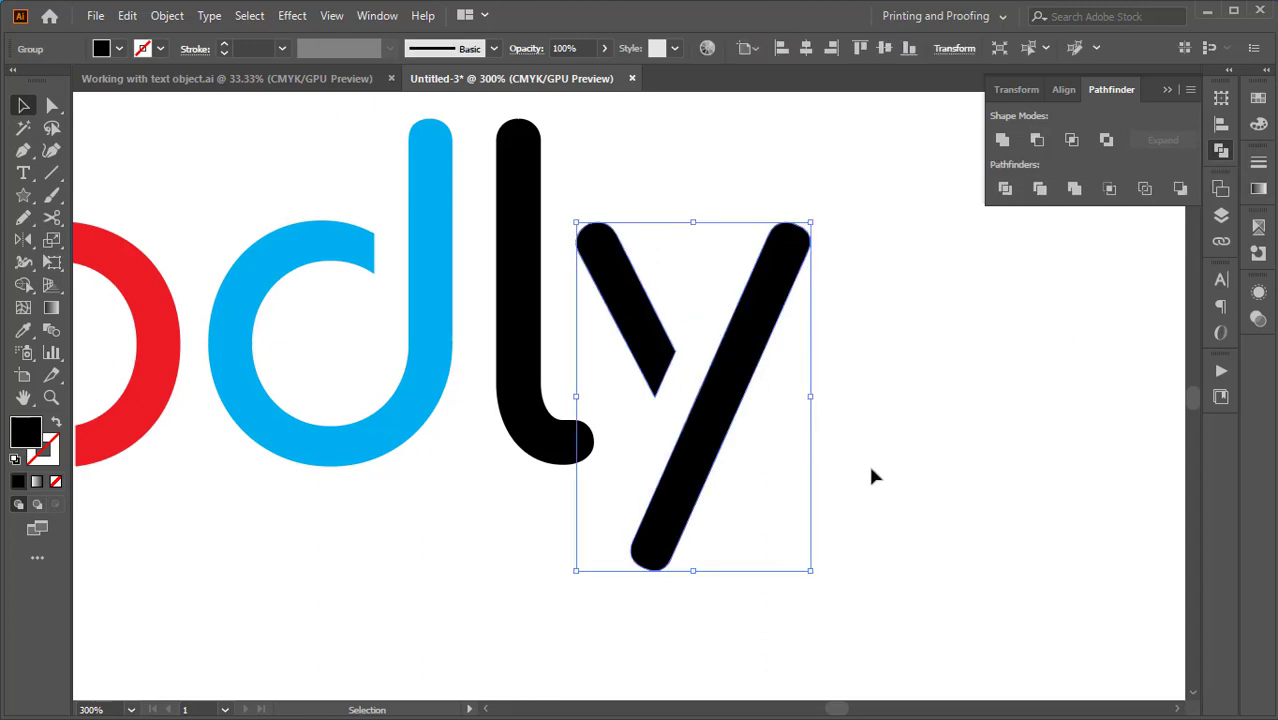
left_click(905, 470)
Step: Fill the first "d" of the lower word with the red sampled from the reference logo's first "d"
scroll(924, 464, "down", 1)
scroll(924, 465, "down", 2)
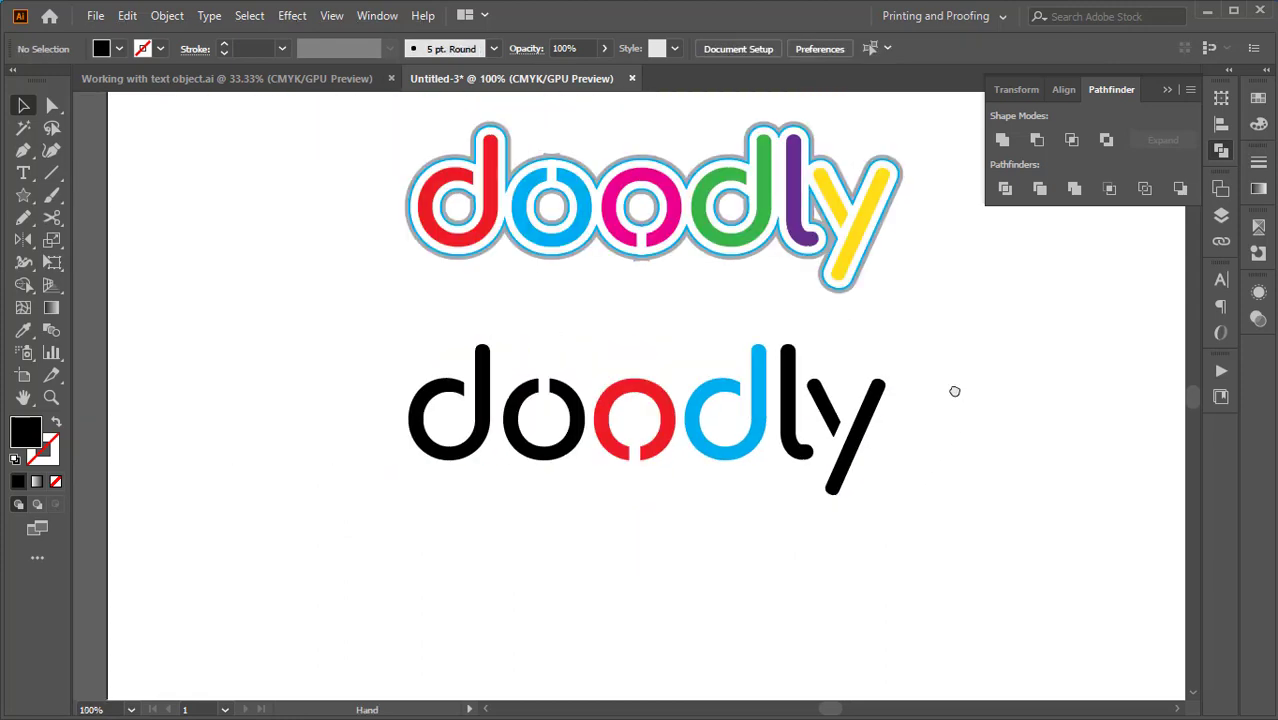
mouse_move(953, 391)
left_mouse_down()
mouse_move(913, 419)
mouse_move(922, 412)
left_mouse_up()
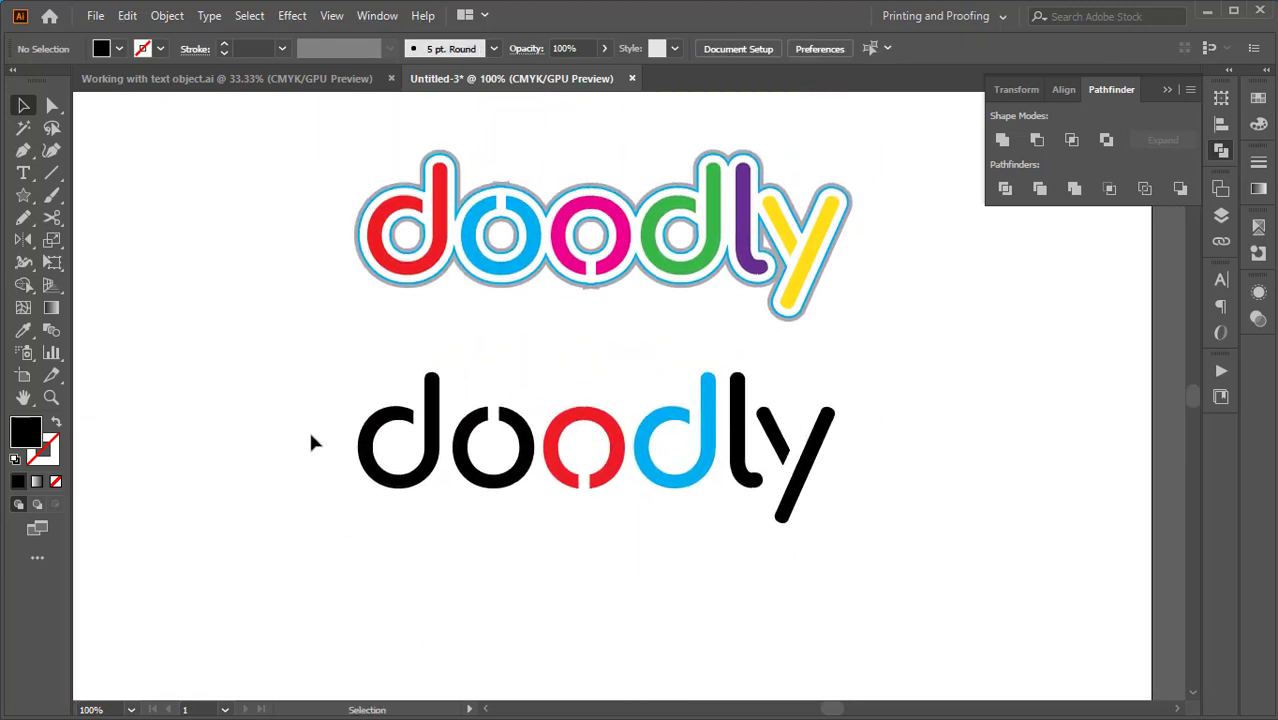
left_click_drag(326, 400, 455, 464)
left_click(528, 437)
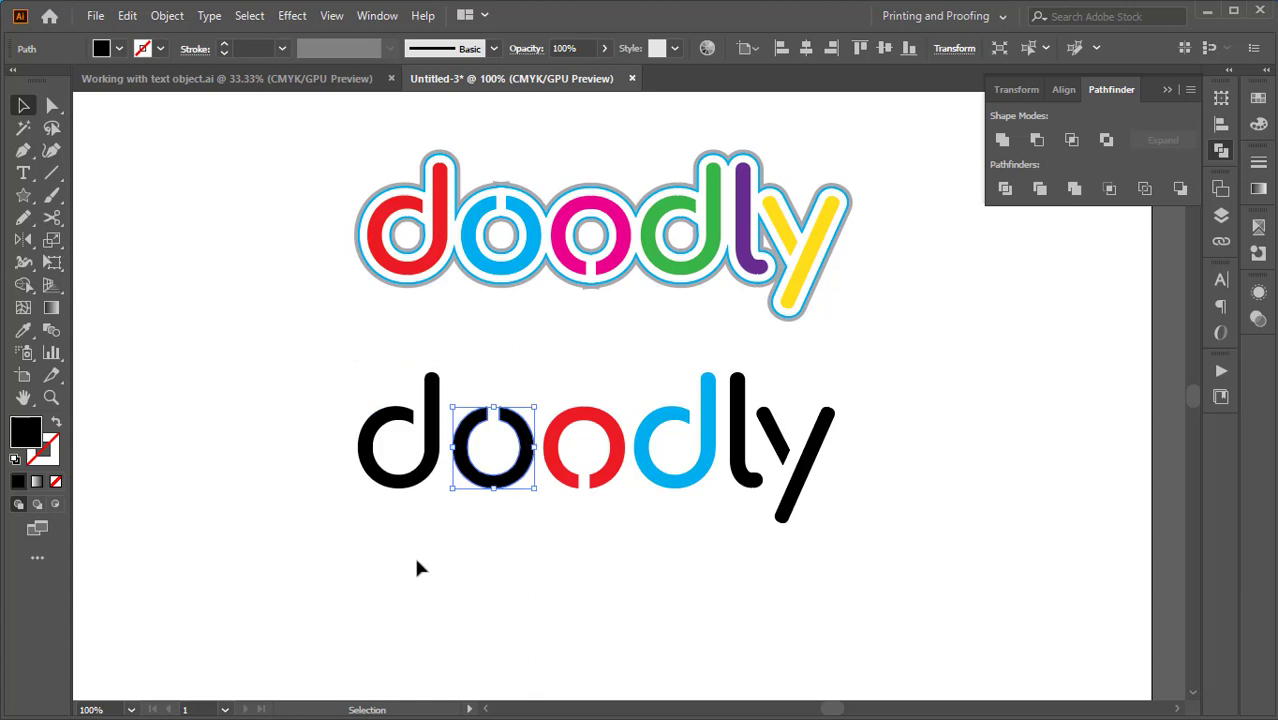
left_click(413, 554)
left_click(417, 485)
left_click(23, 331)
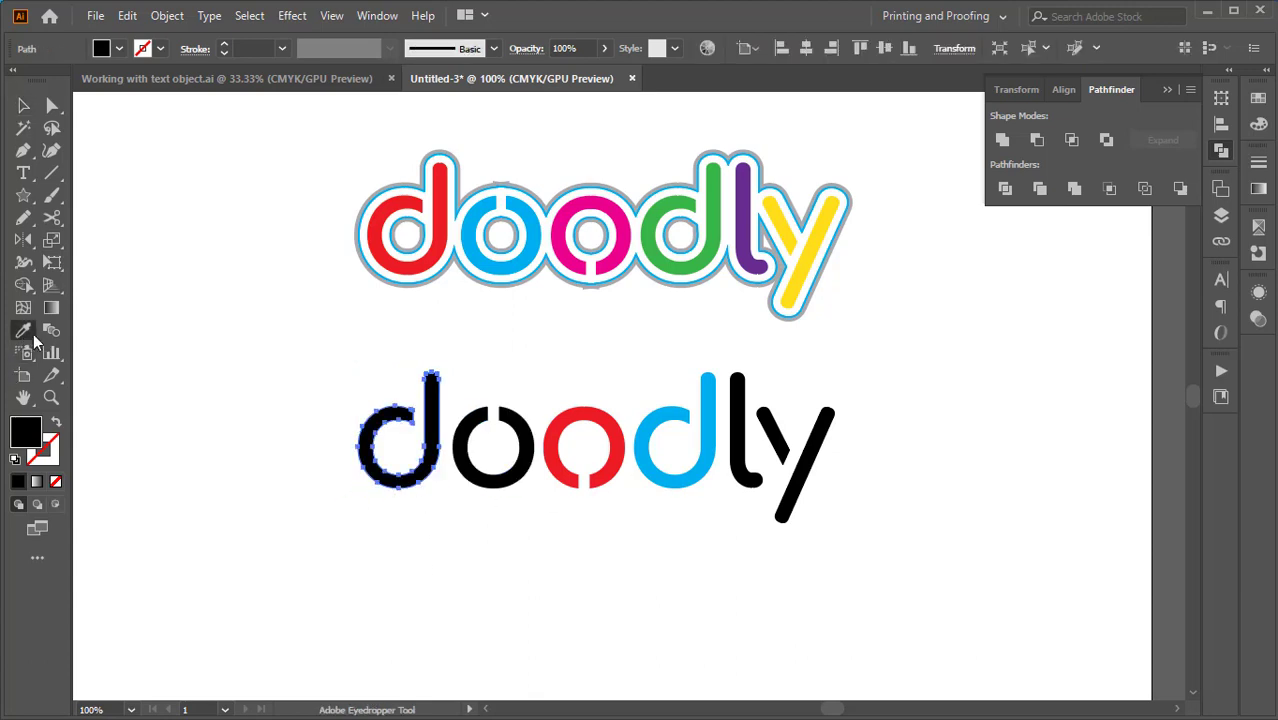
left_click(405, 262)
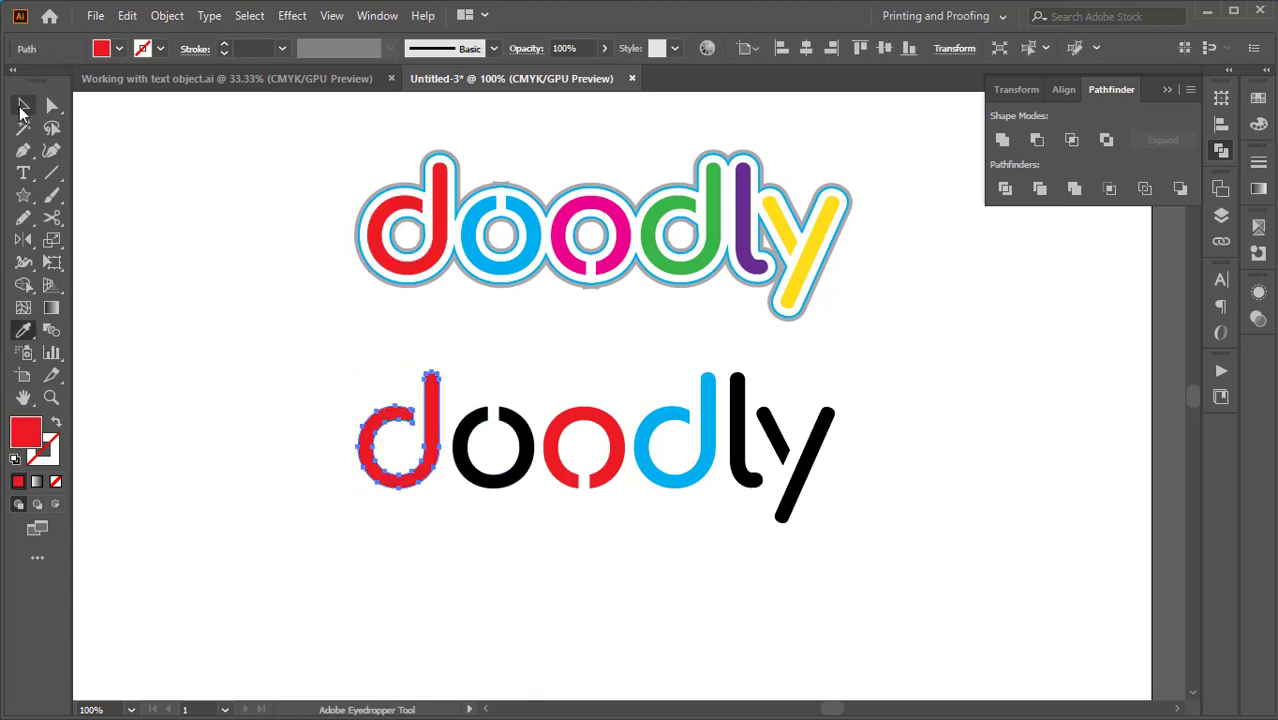
left_click(23, 105)
Step: Fill the first "o" with light blue and the second "o" with magenta, sampling both colours from the reference logo
left_click(491, 484)
left_click(23, 331)
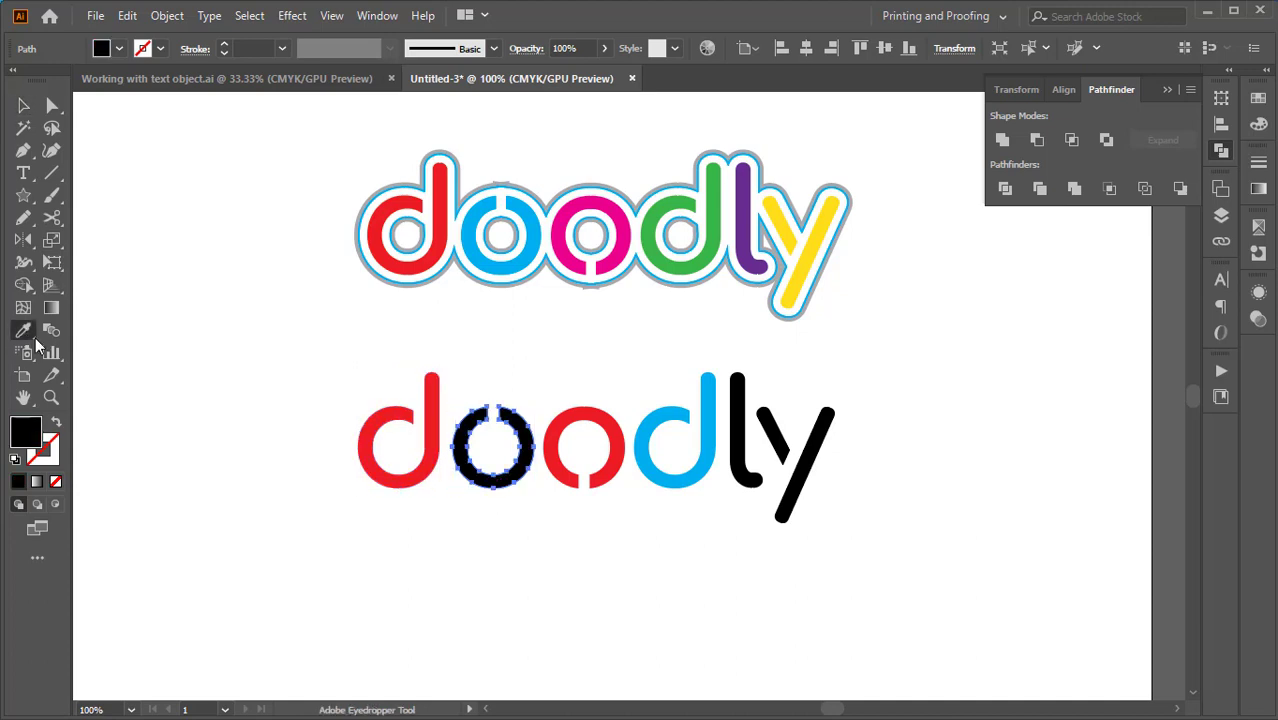
left_click(516, 262)
left_click(23, 105)
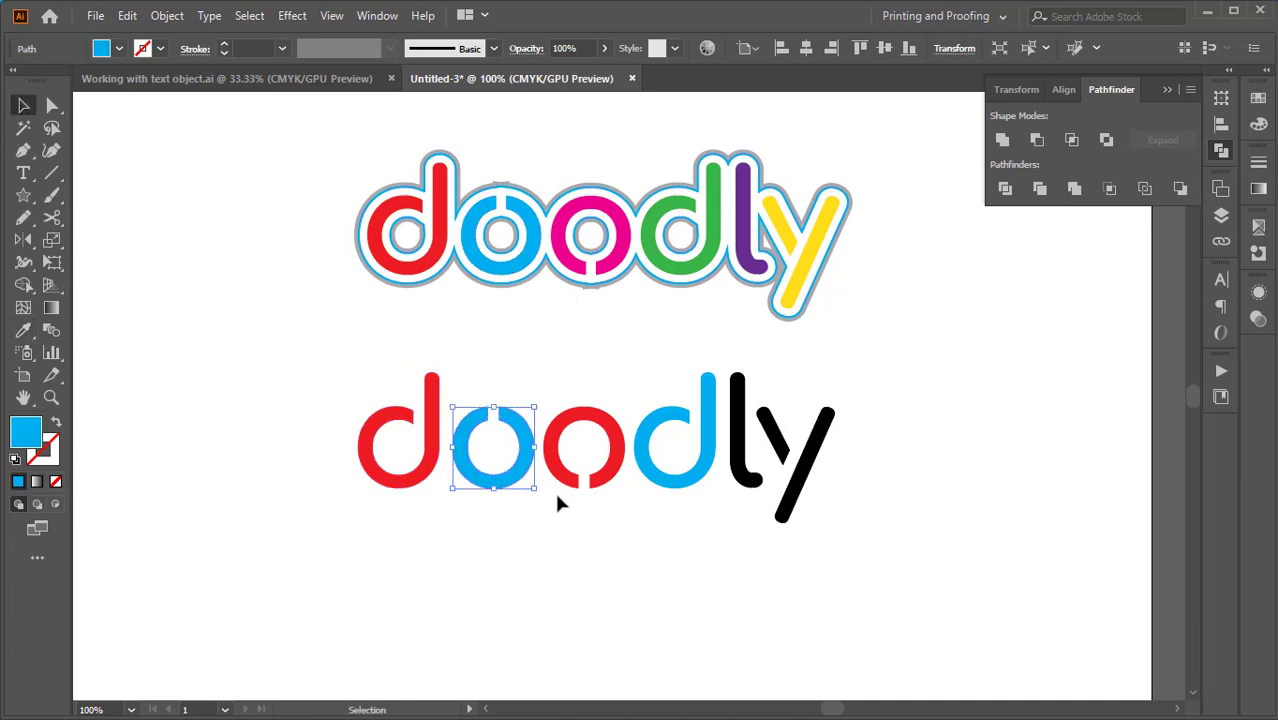
left_click(580, 484)
left_click(23, 331)
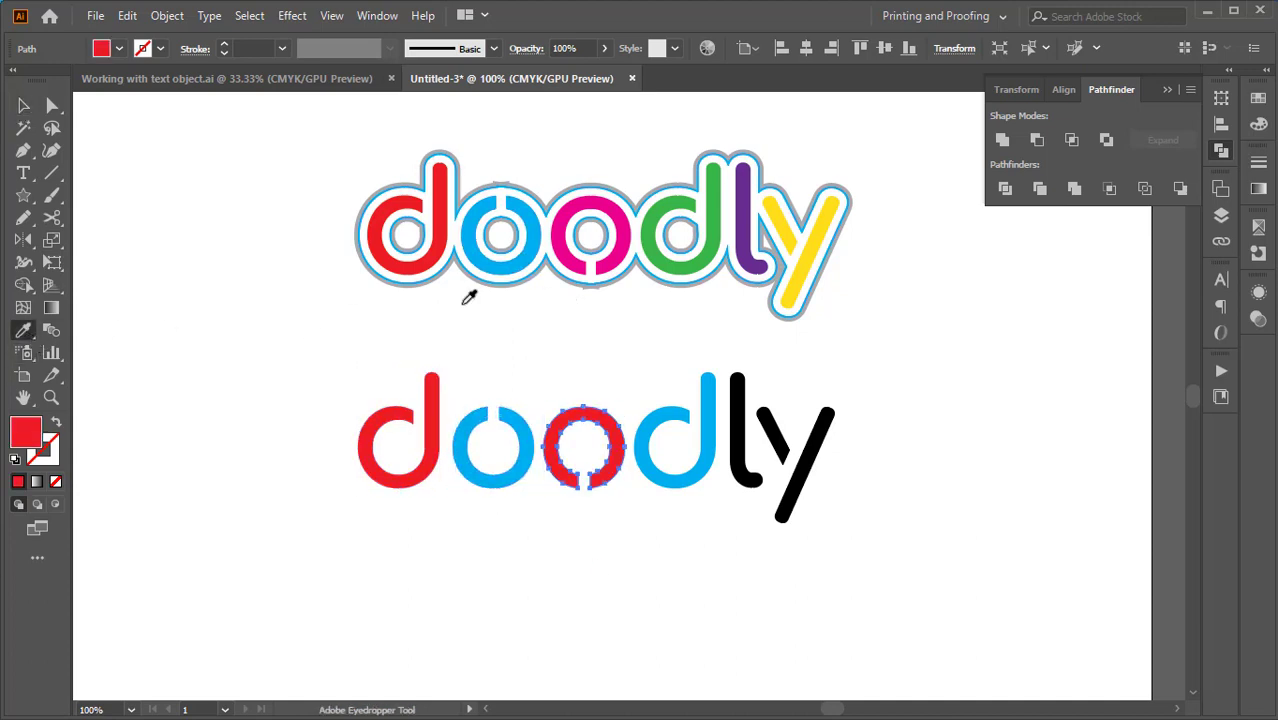
left_click(588, 268)
left_click(23, 105)
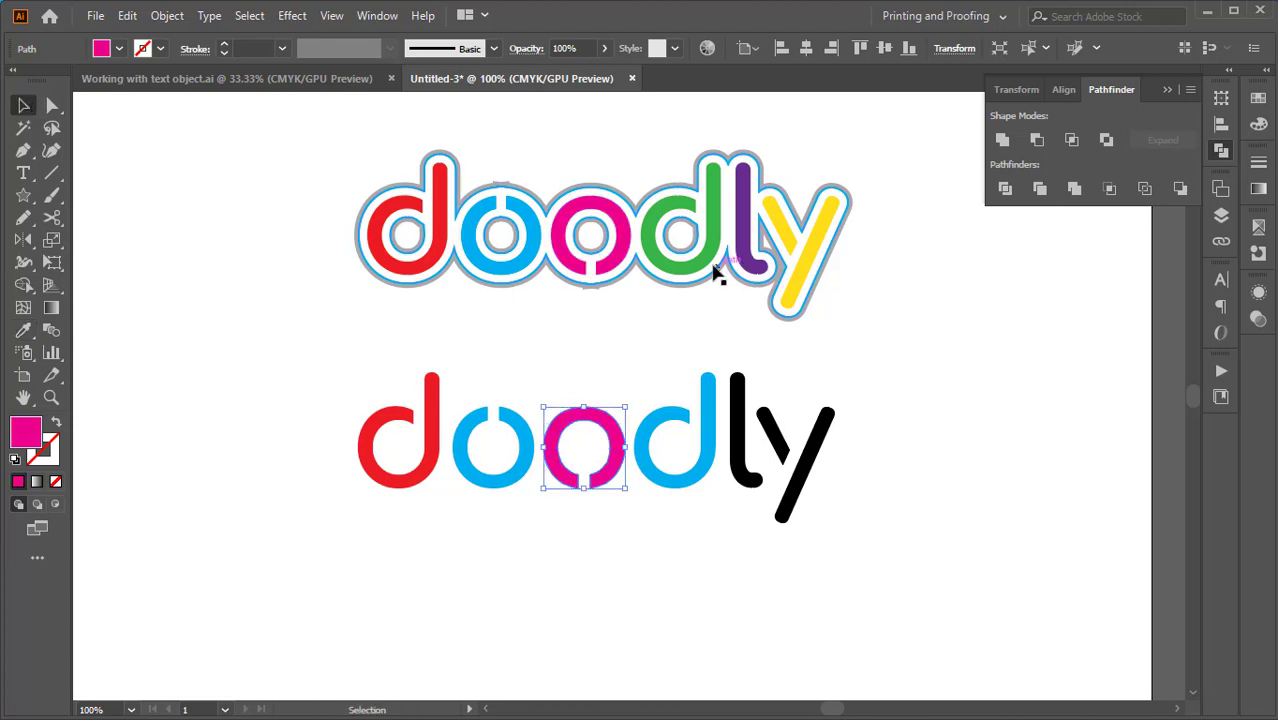
Step: Fill the second "d" with green and the "l" with purple, sampling both colours from the reference logo
left_click(641, 432)
left_click(23, 331)
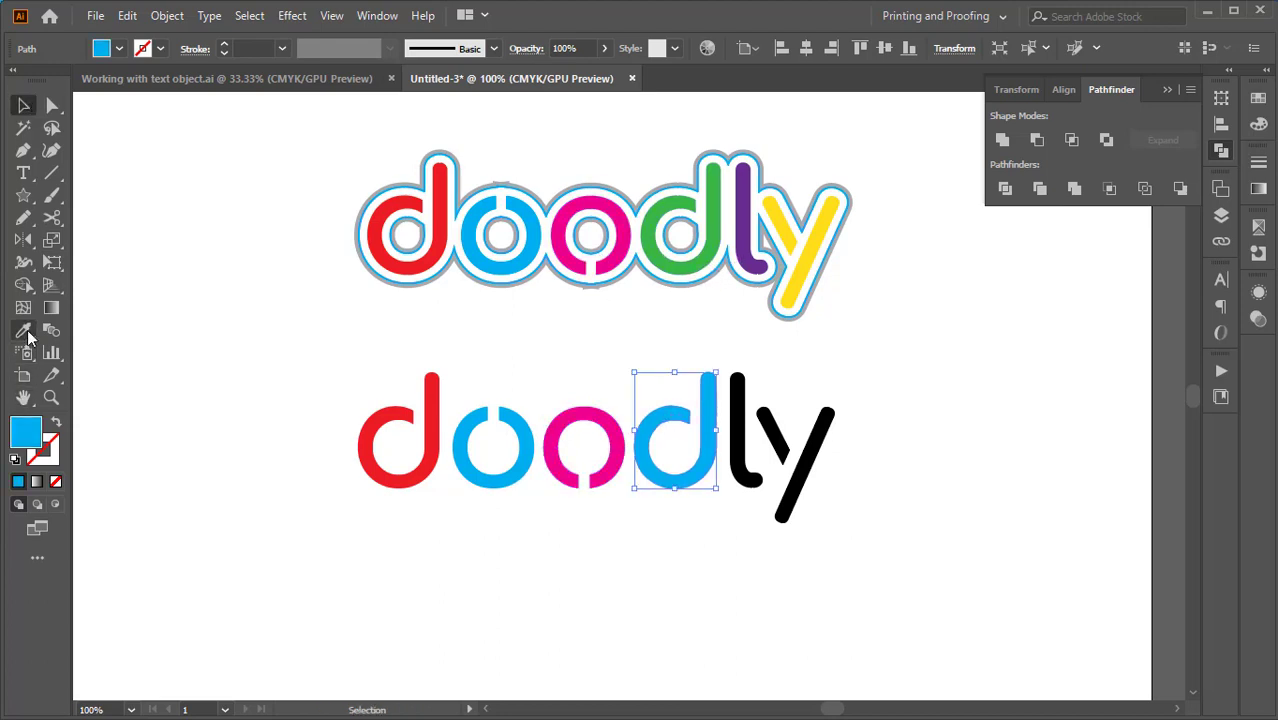
left_click(699, 251)
left_click(23, 105)
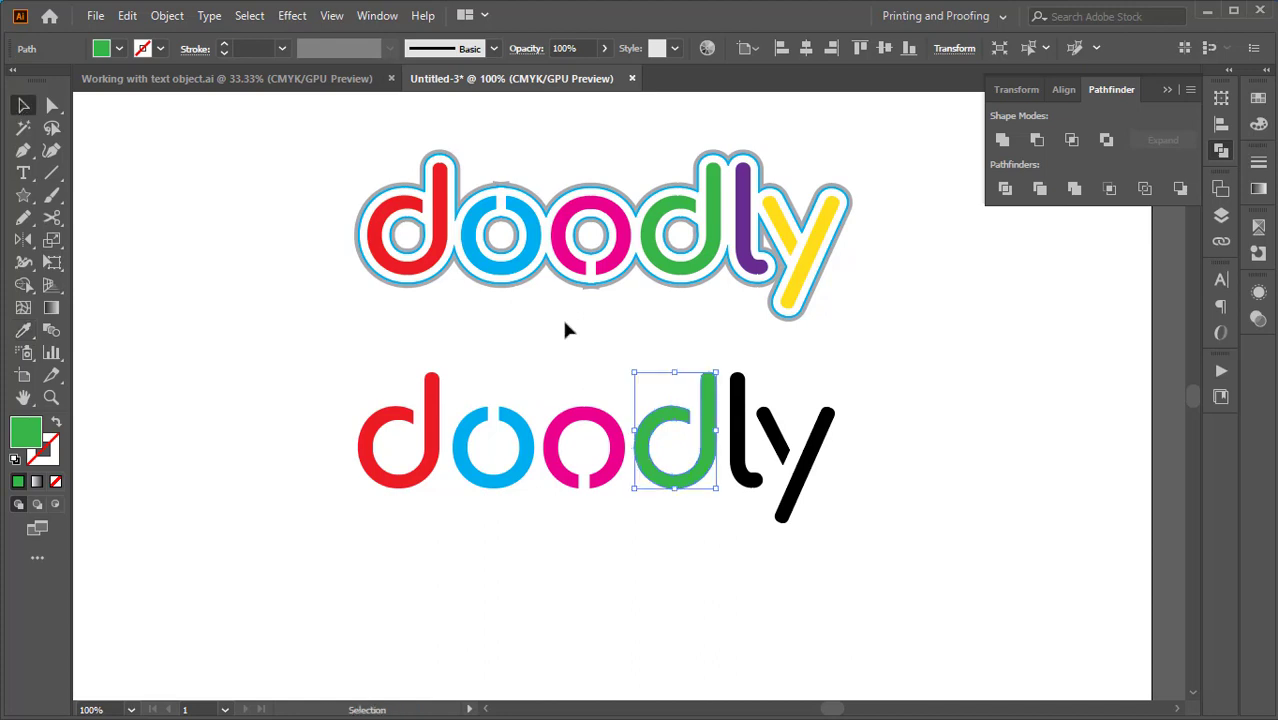
left_click(742, 440)
left_click(23, 331)
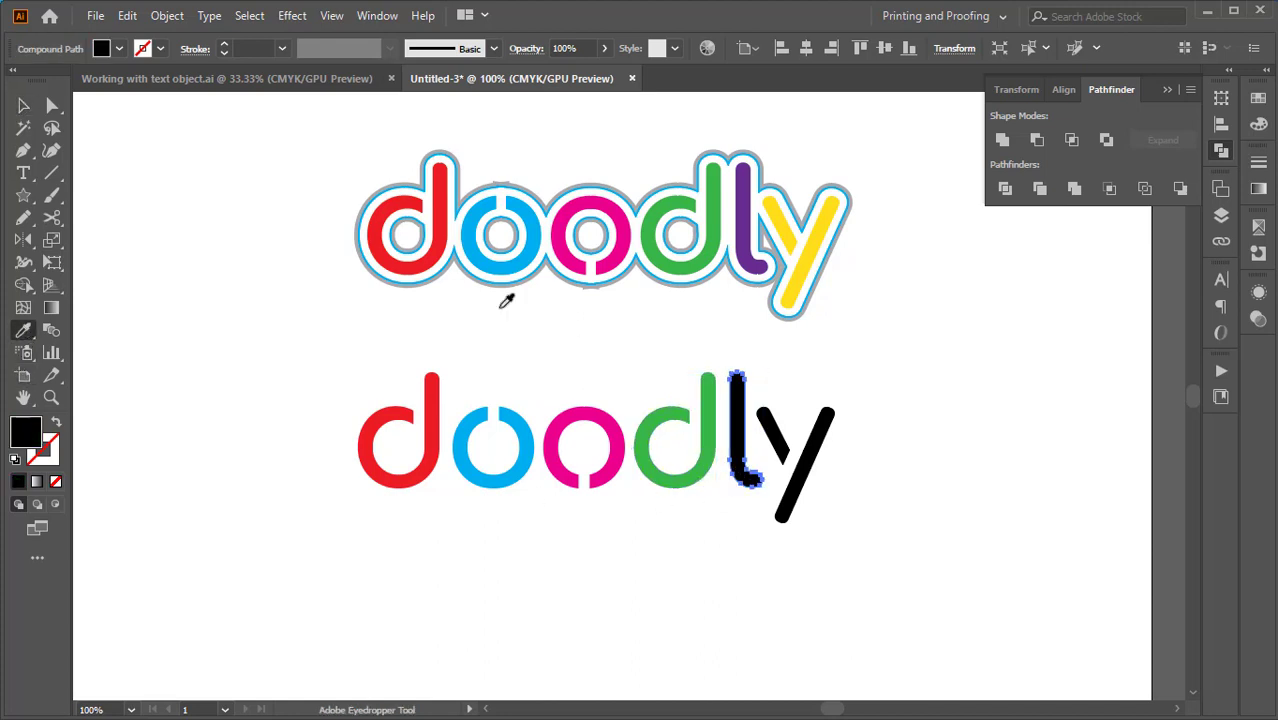
left_click(752, 252)
left_click(23, 105)
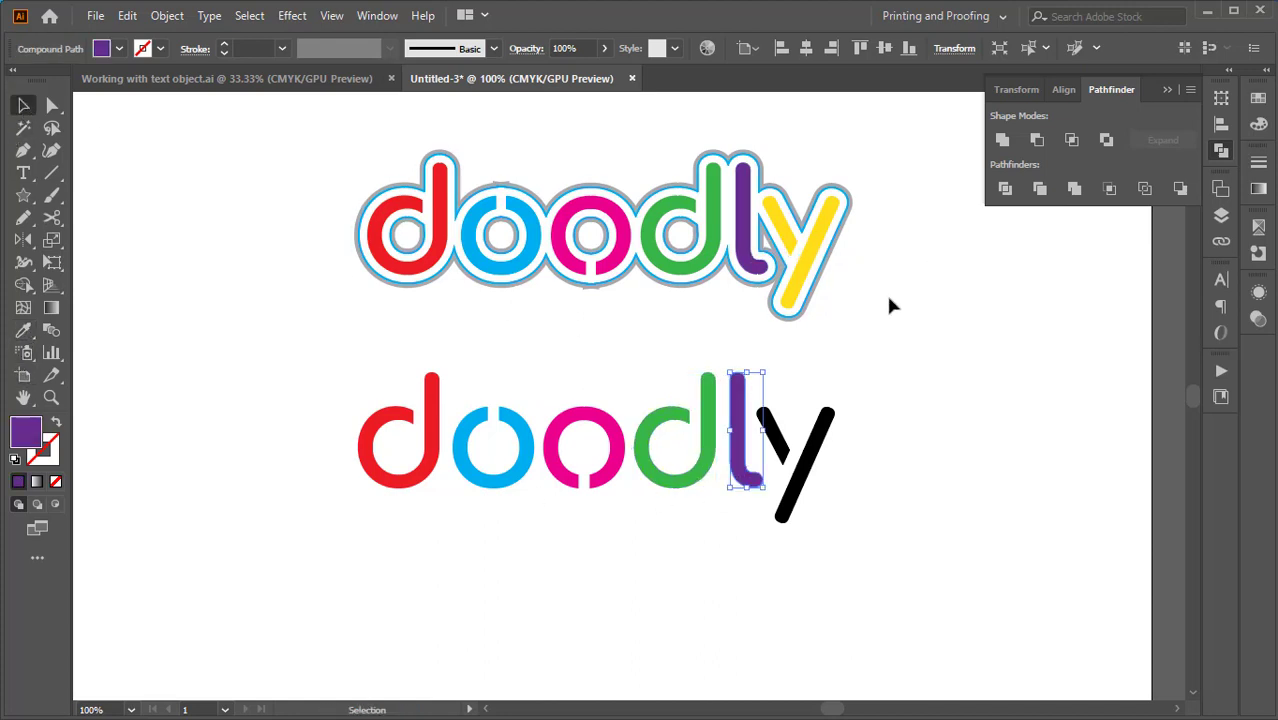
Step: Fill both parts of the "y" with the yellow sampled from the reference logo's "y"
left_click(800, 448)
left_click(23, 331)
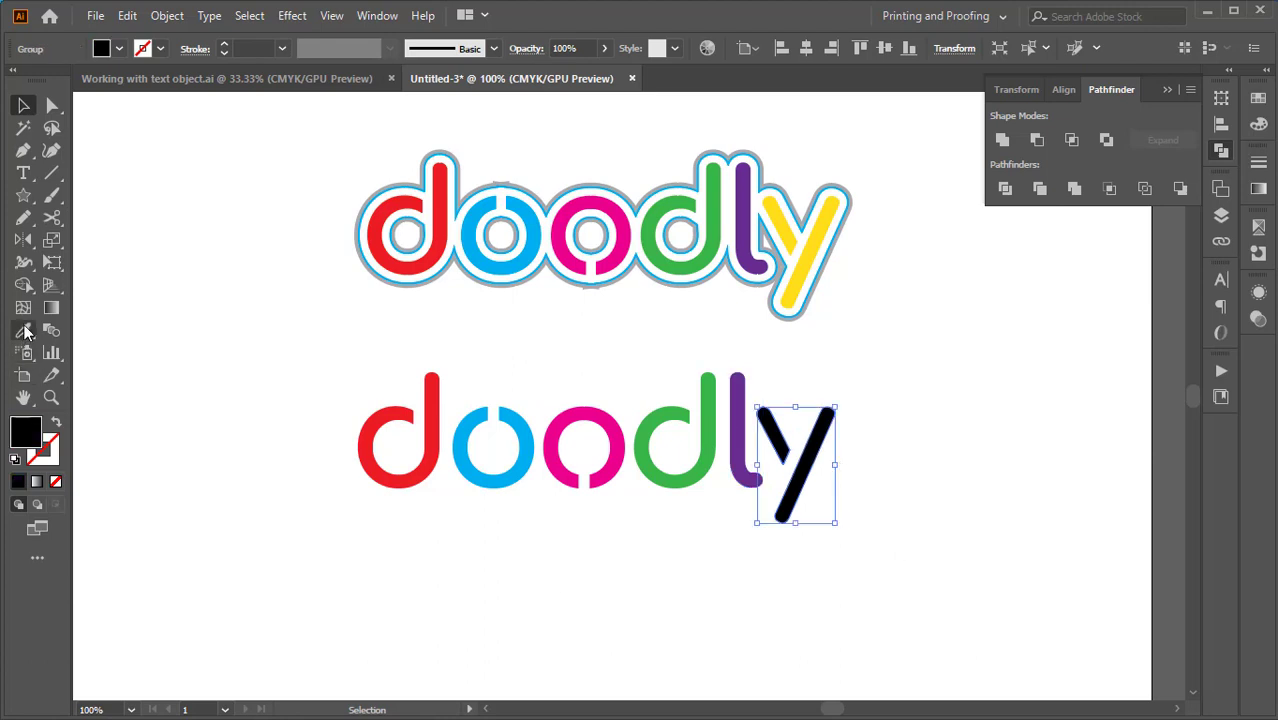
left_click(818, 252)
left_click(23, 105)
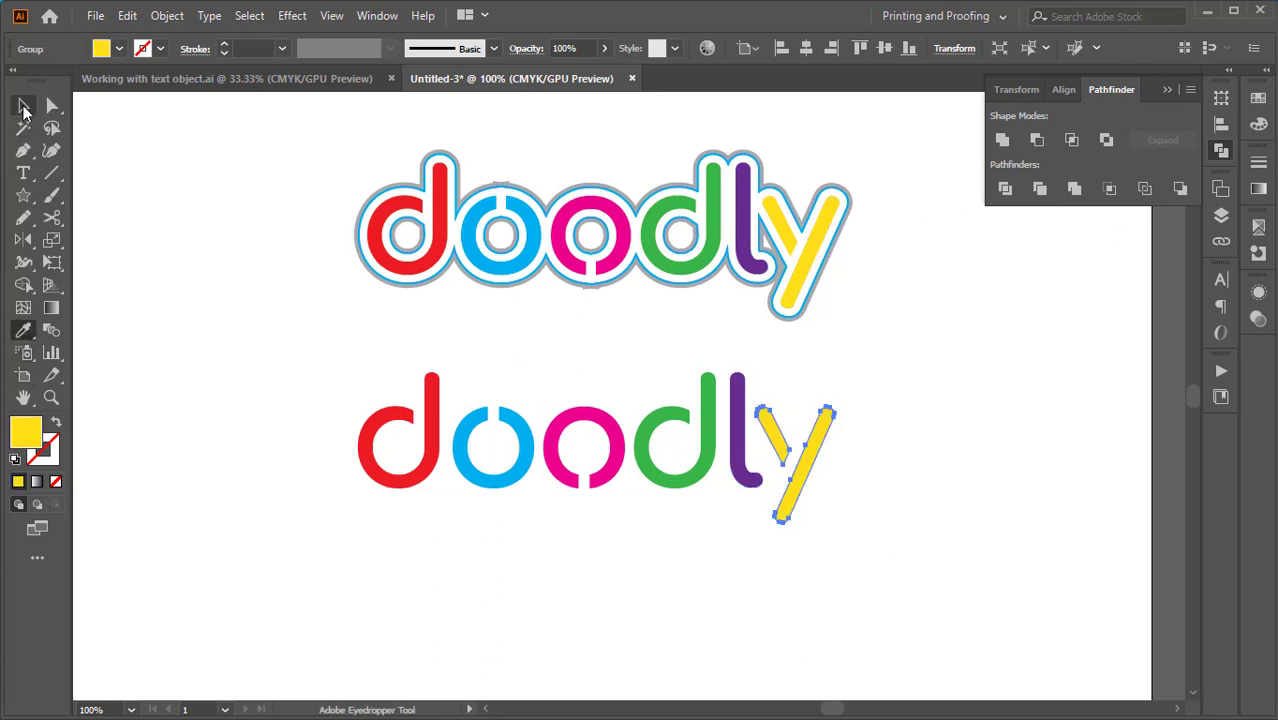
left_click(933, 400)
Step: Offset the paths of all the lower word's letters by 2 mm with mitered joins and a miter limit of 4
left_click_drag(949, 352, 910, 362)
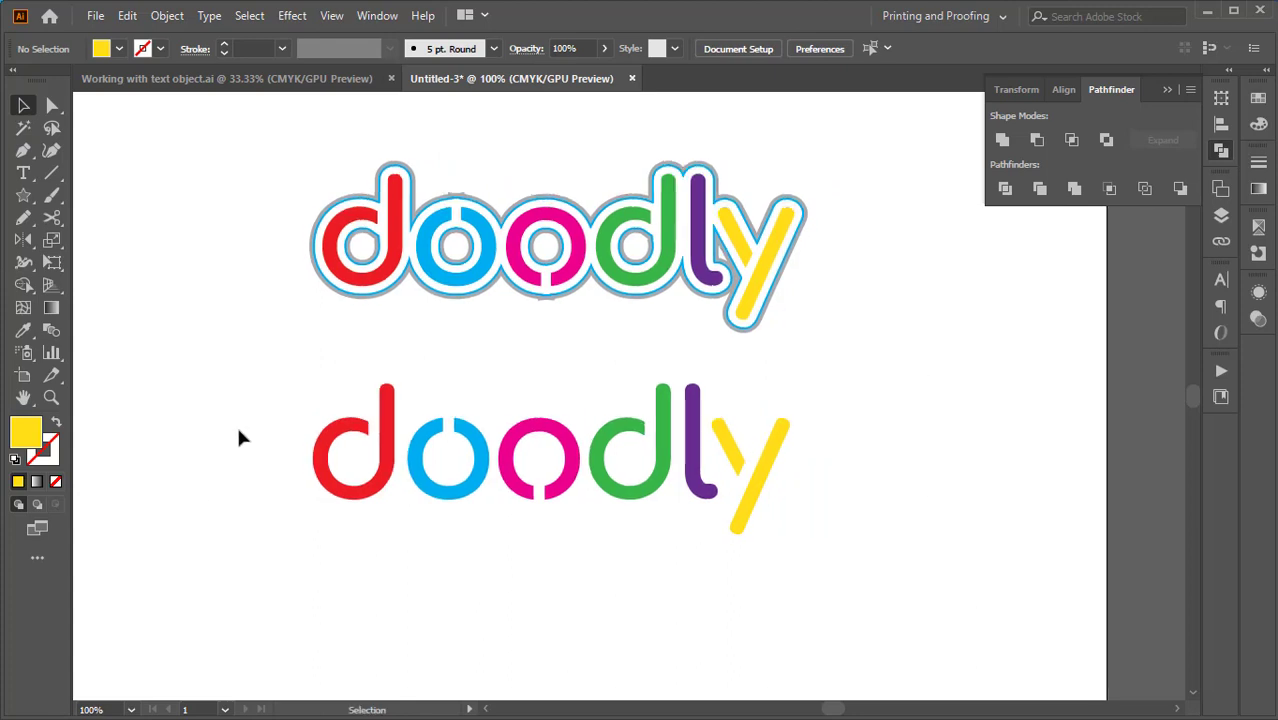
left_click_drag(270, 378, 811, 531)
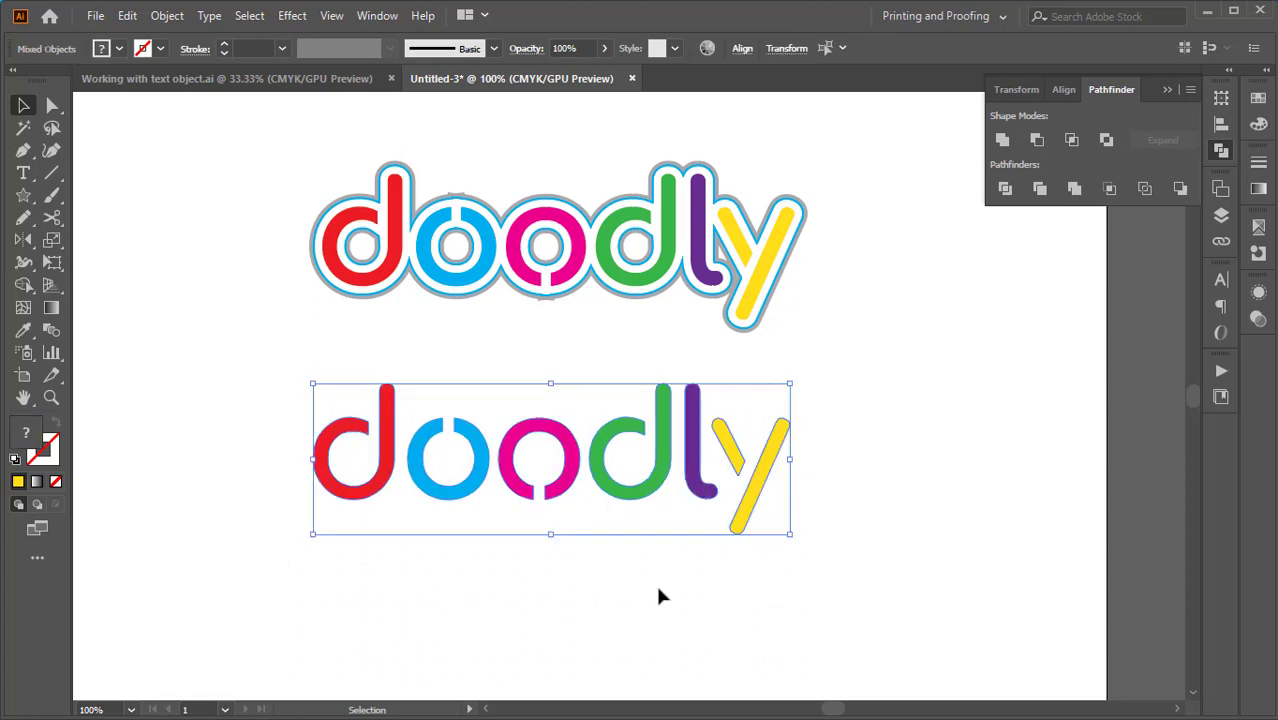
left_click(167, 15)
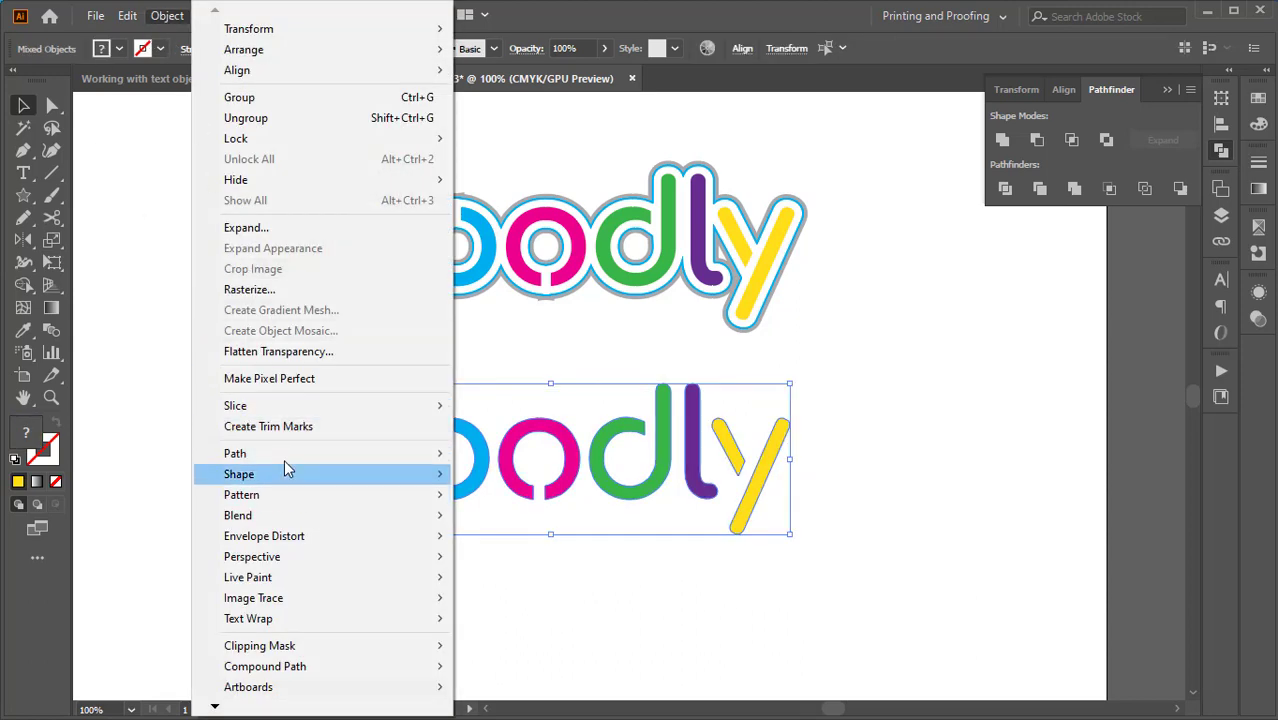
mouse_move(386, 454)
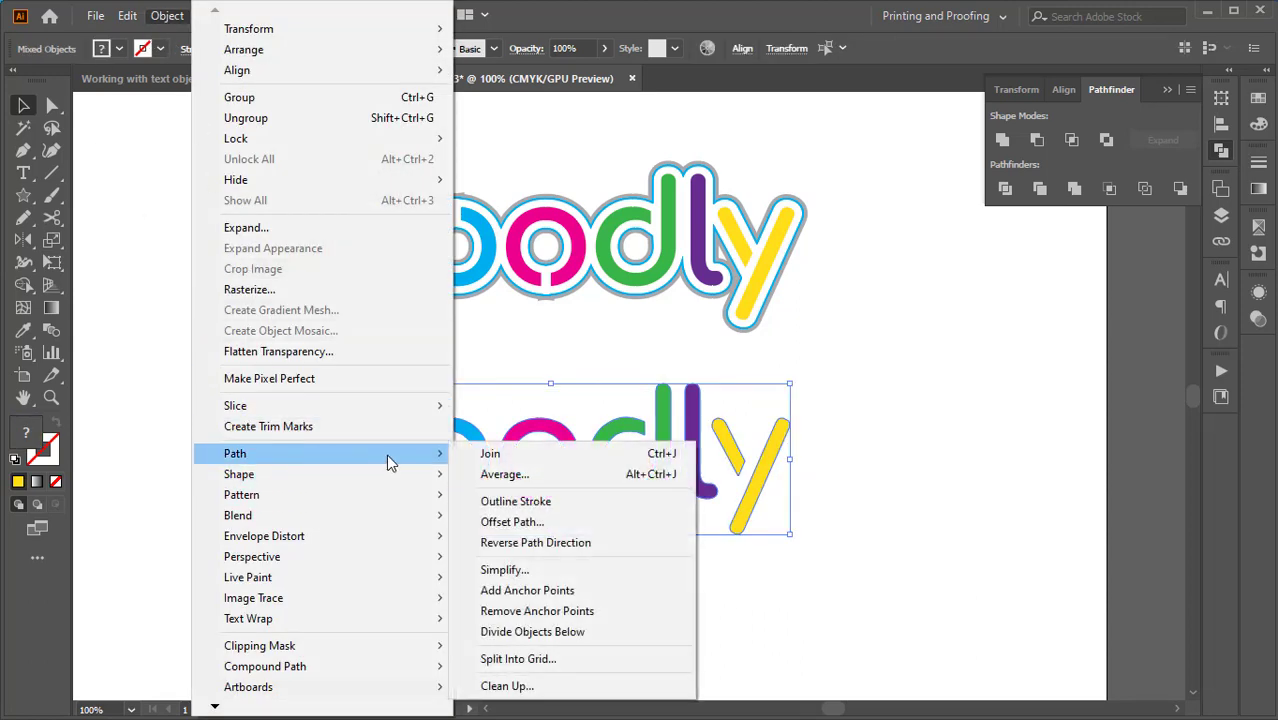
left_click(558, 522)
left_click_drag(908, 307, 966, 265)
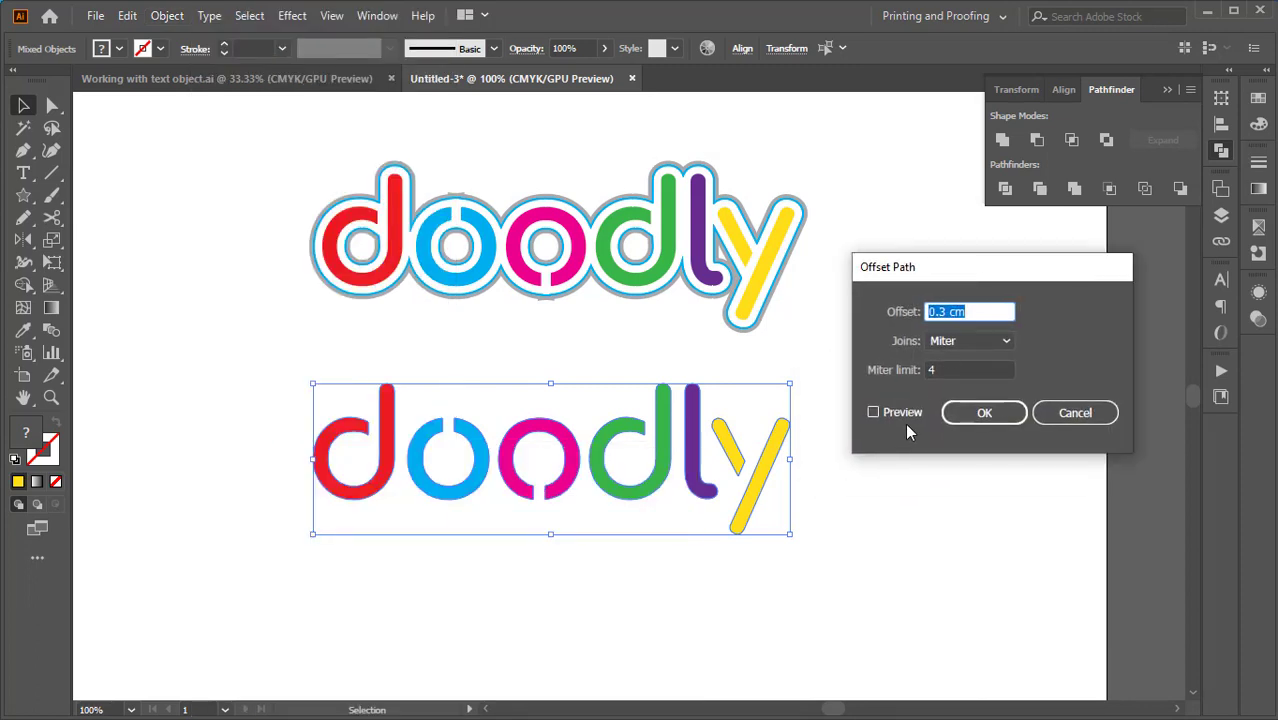
left_click(897, 412)
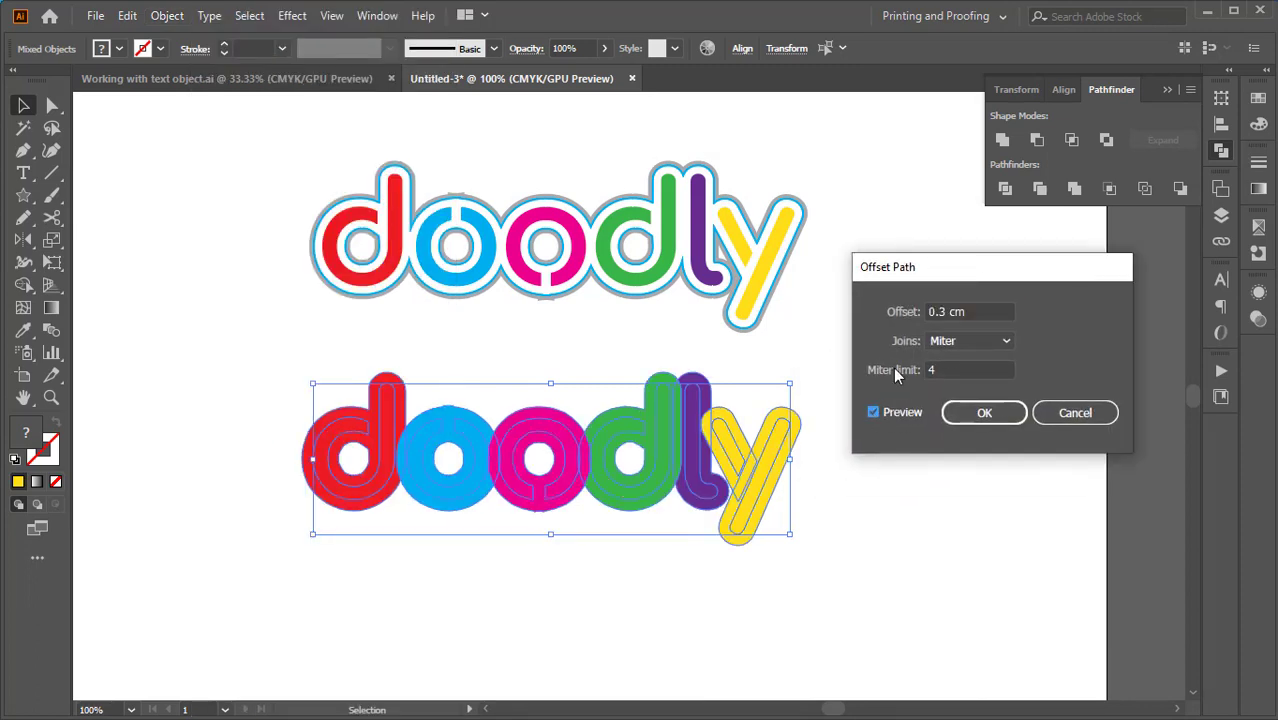
double_click(971, 313)
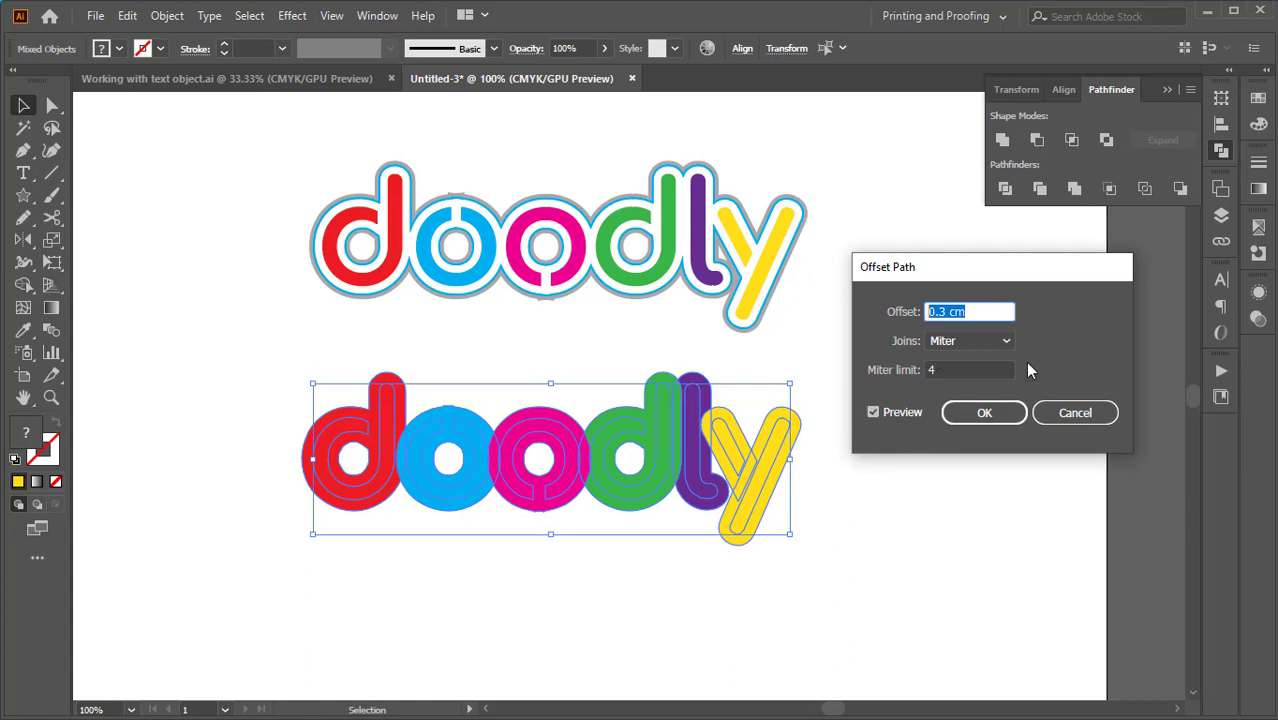
type("2mm")
key("Tab")
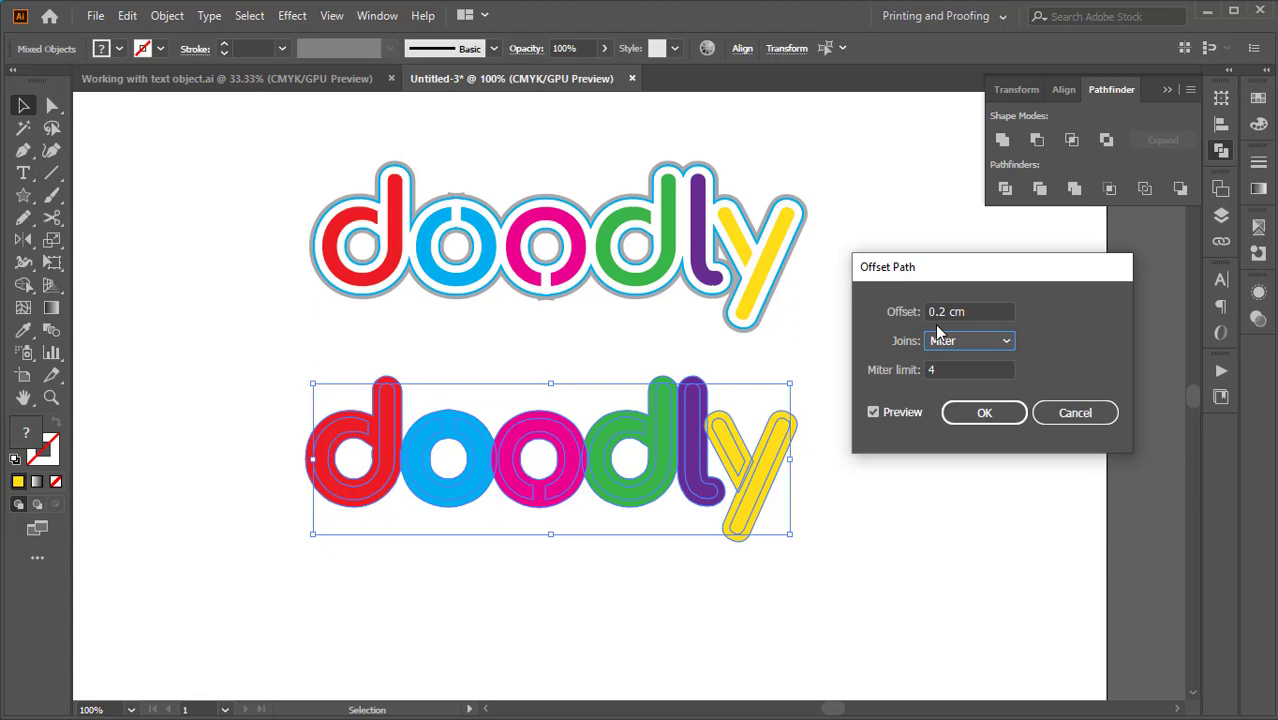
left_click(978, 418)
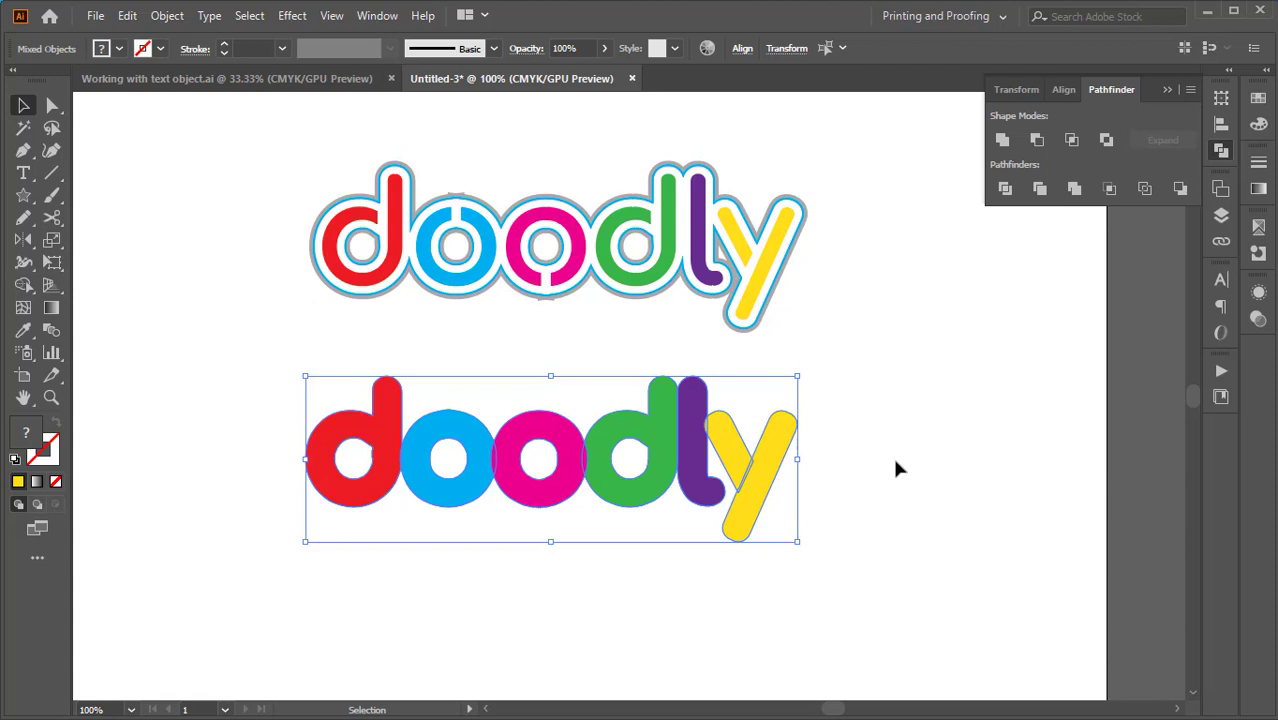
Step: Unite the offset letter shapes into one merged outline shape
left_click(1221, 150)
left_click(1221, 150)
left_click(1004, 141)
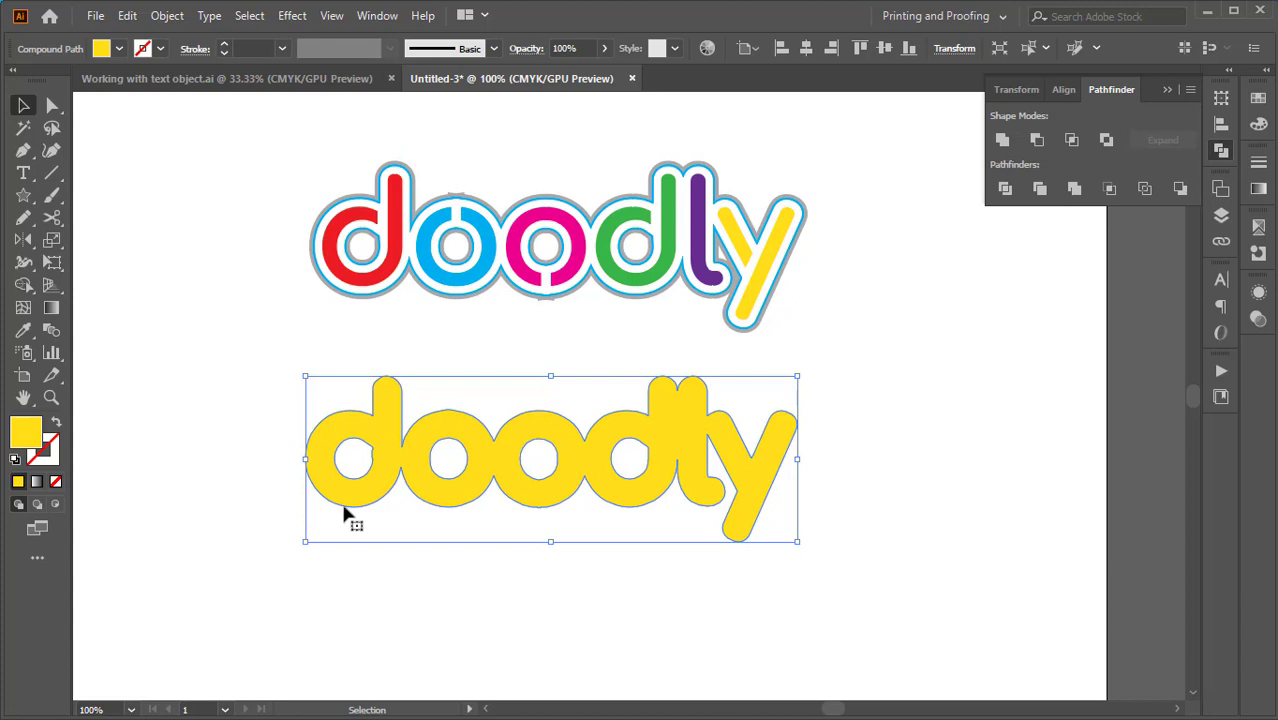
Step: Ungroup the lower word's artwork and send the merged yellow outline shape to the back, behind the letters
mouse_move(281, 418)
left_mouse_down()
mouse_move(574, 503)
mouse_move(835, 546)
left_mouse_up()
key("ctrl+shift+g")
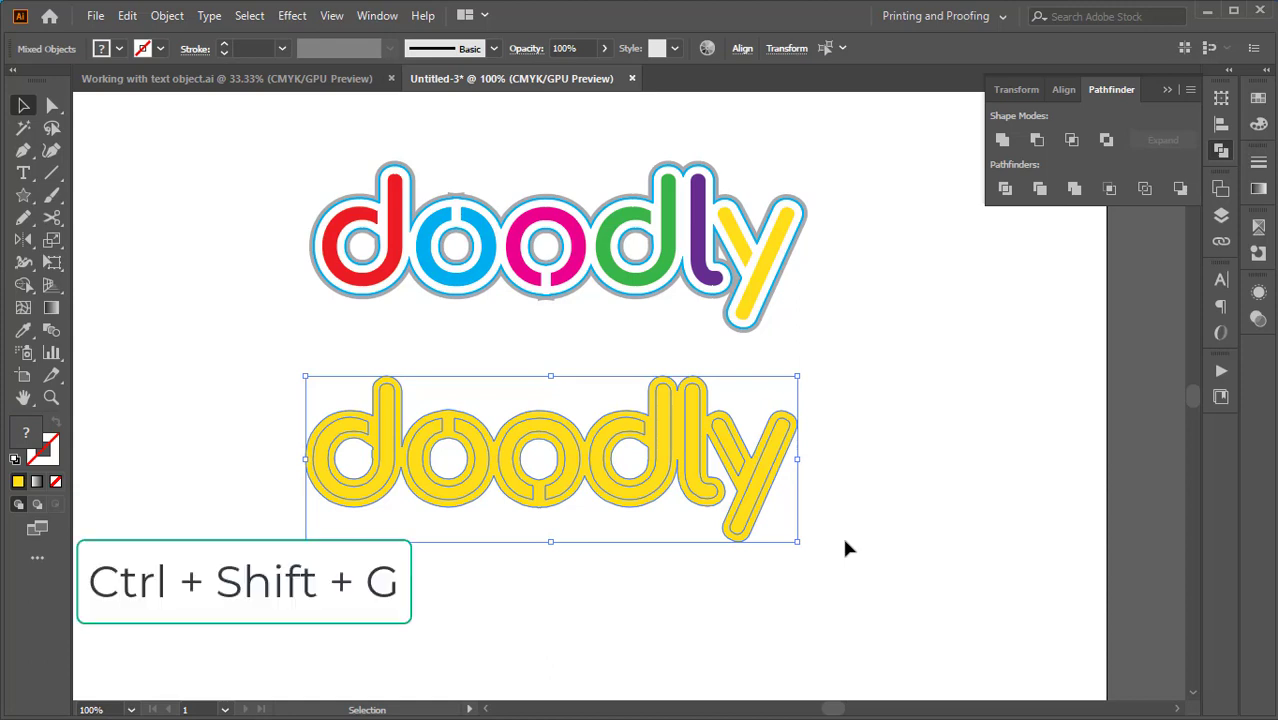
key("ctrl+shift+g")
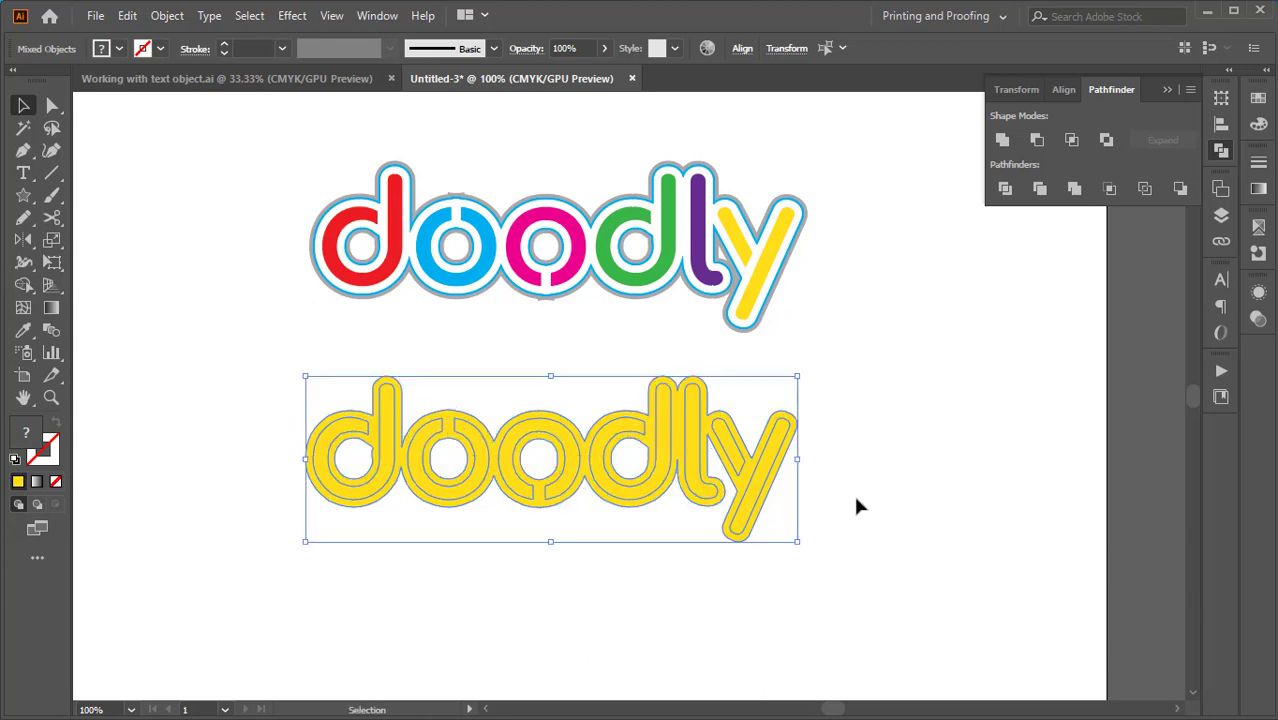
left_click(856, 506)
left_click(616, 411)
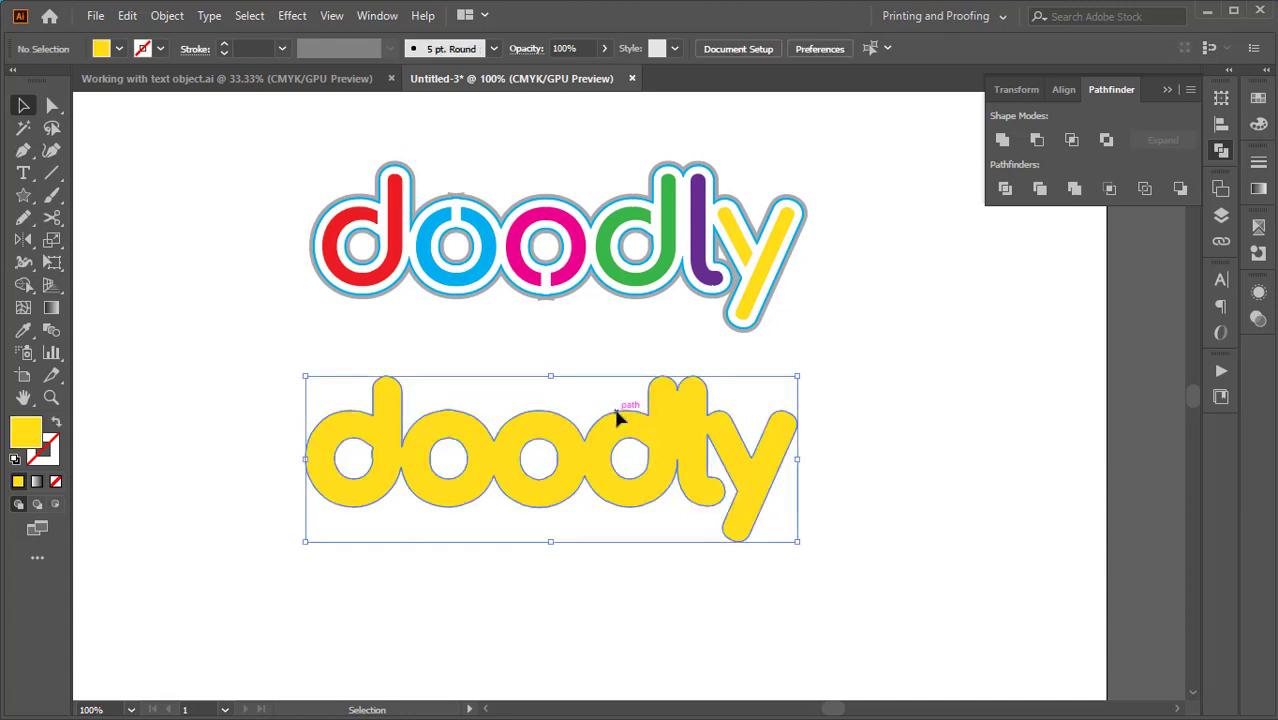
key("ctrl+shift+bracketleft")
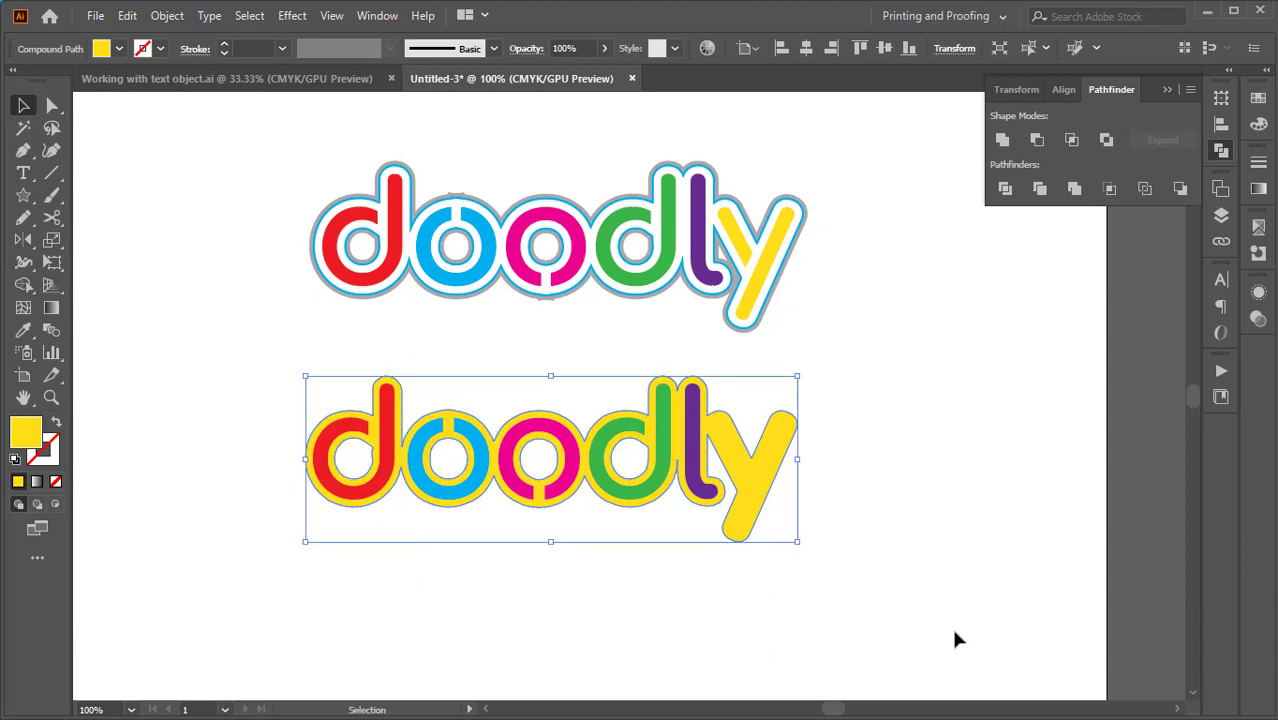
Step: Give the merged outline shape a white fill and a 1 pt light blue stroke
left_click(118, 48)
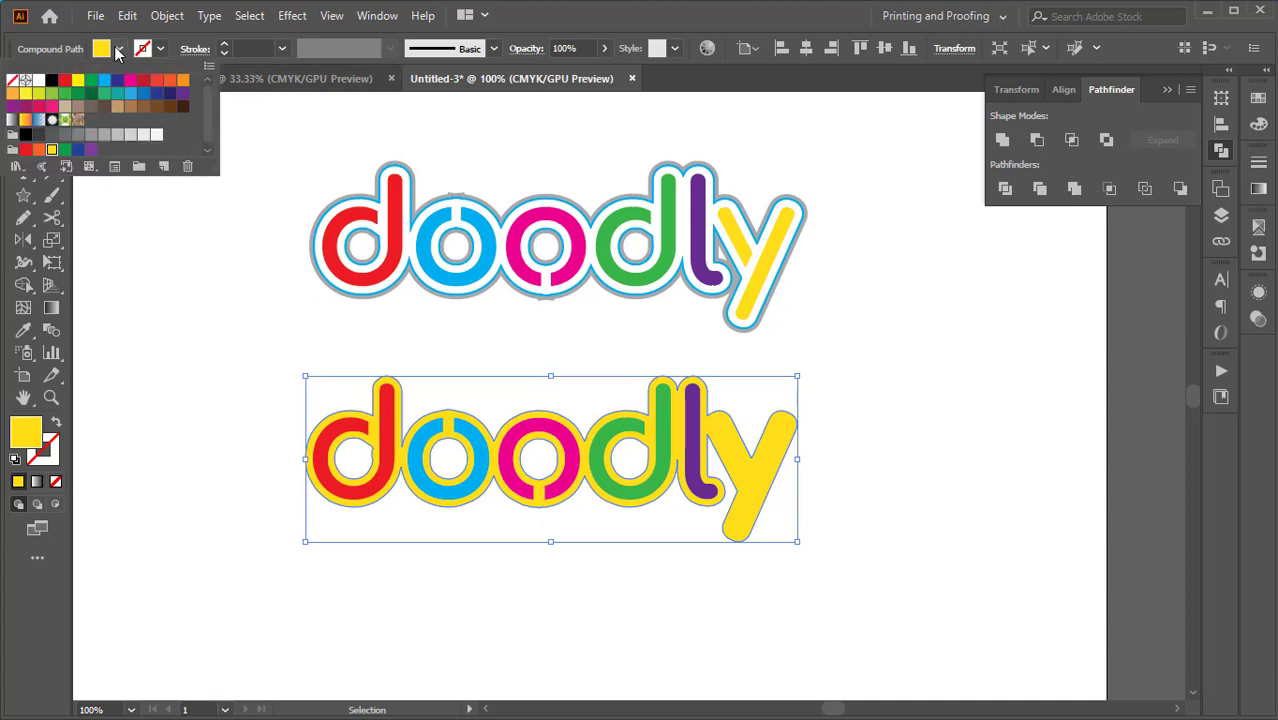
left_click(39, 81)
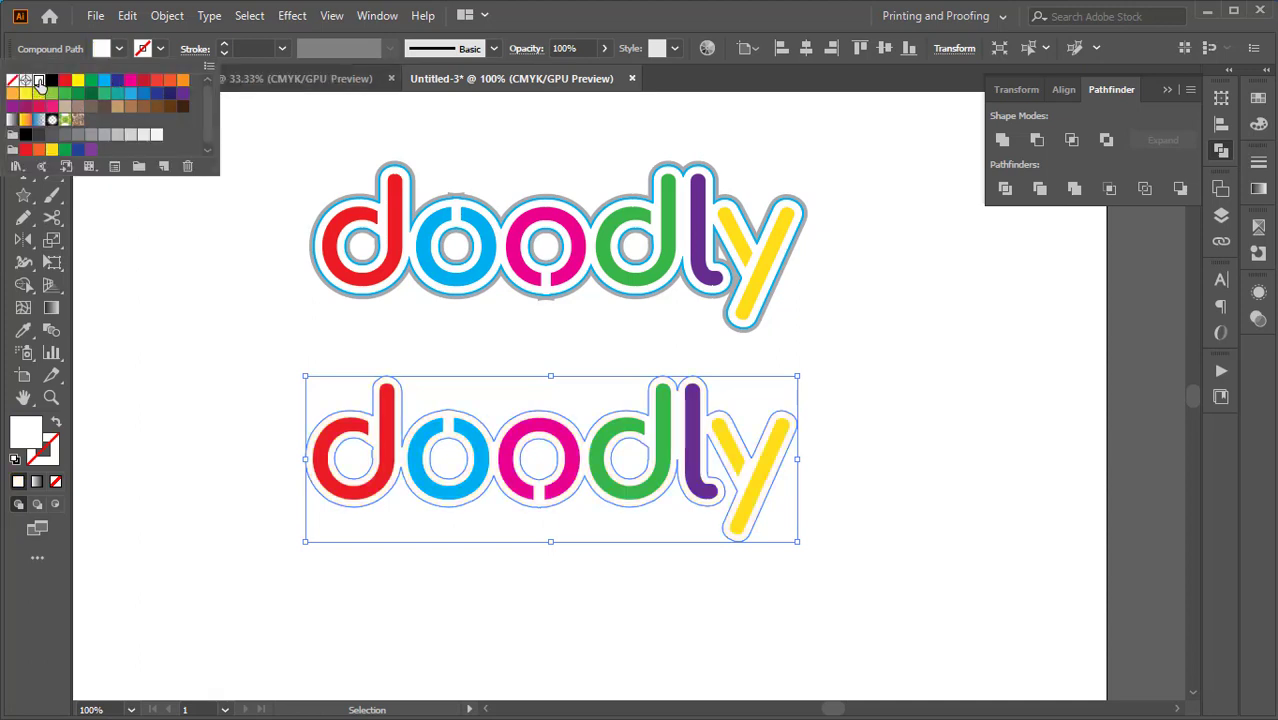
left_click(160, 49)
left_click(160, 49)
left_click(105, 80)
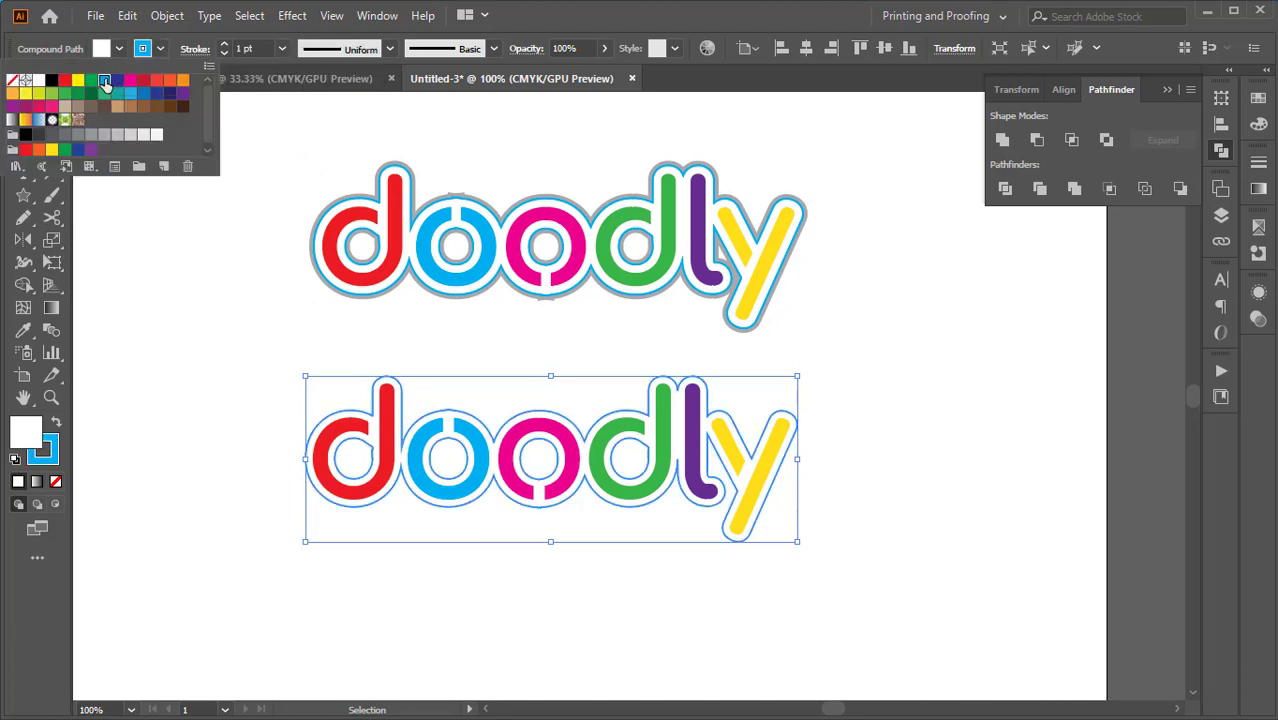
left_click(256, 48)
scroll(256, 48, "up", 1)
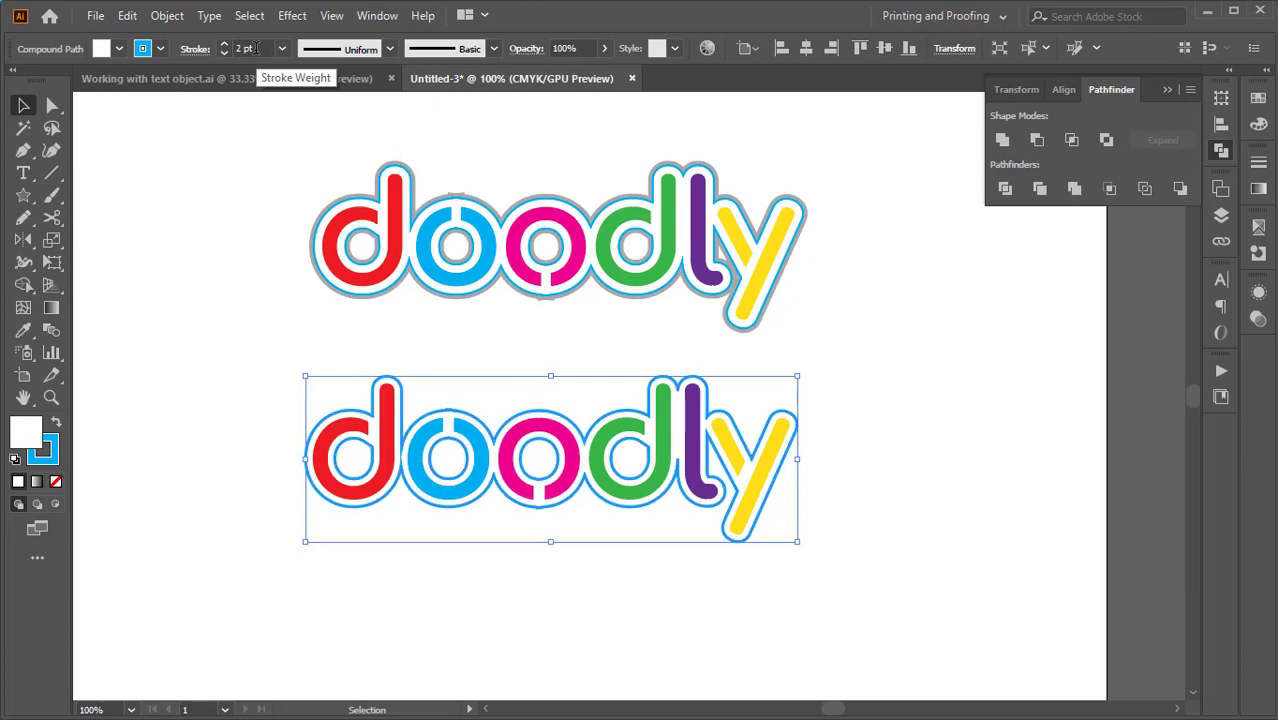
scroll(256, 48, "down", 1)
left_click(219, 262)
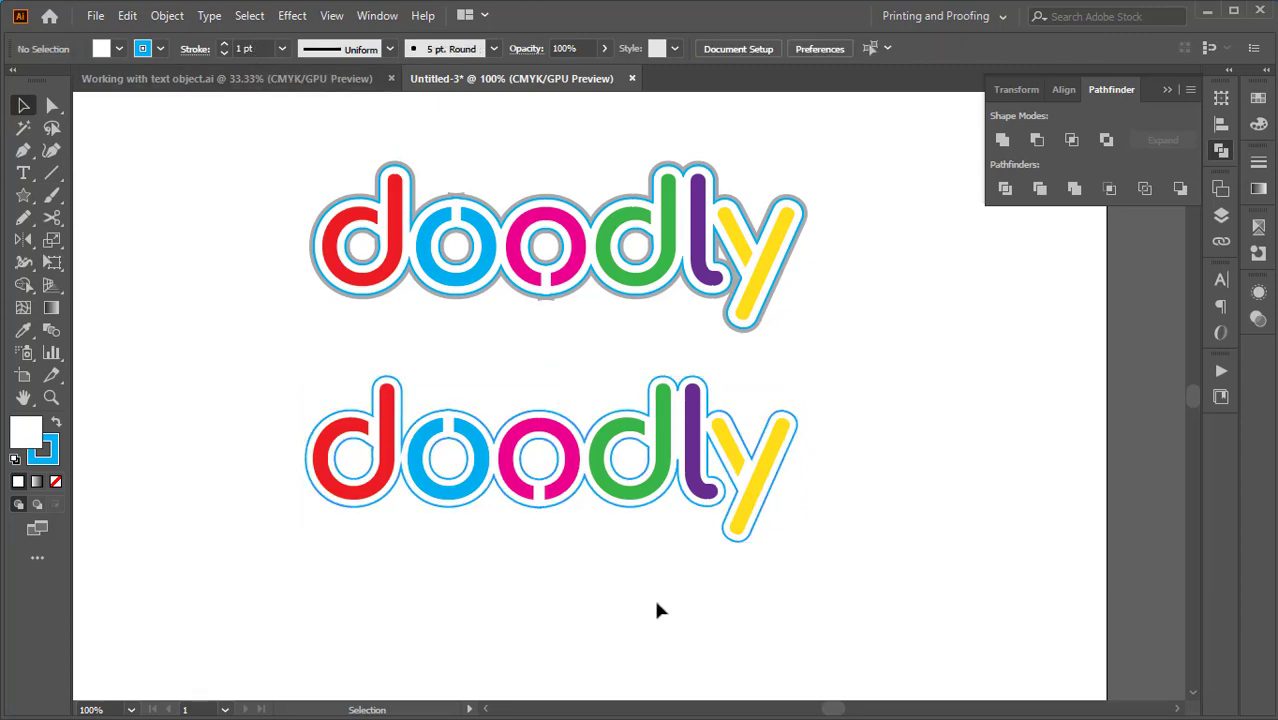
Step: Offset the white outline shape's path by 1 mm to add a second, outer outline
key("space")
left_click_drag(591, 585, 613, 582)
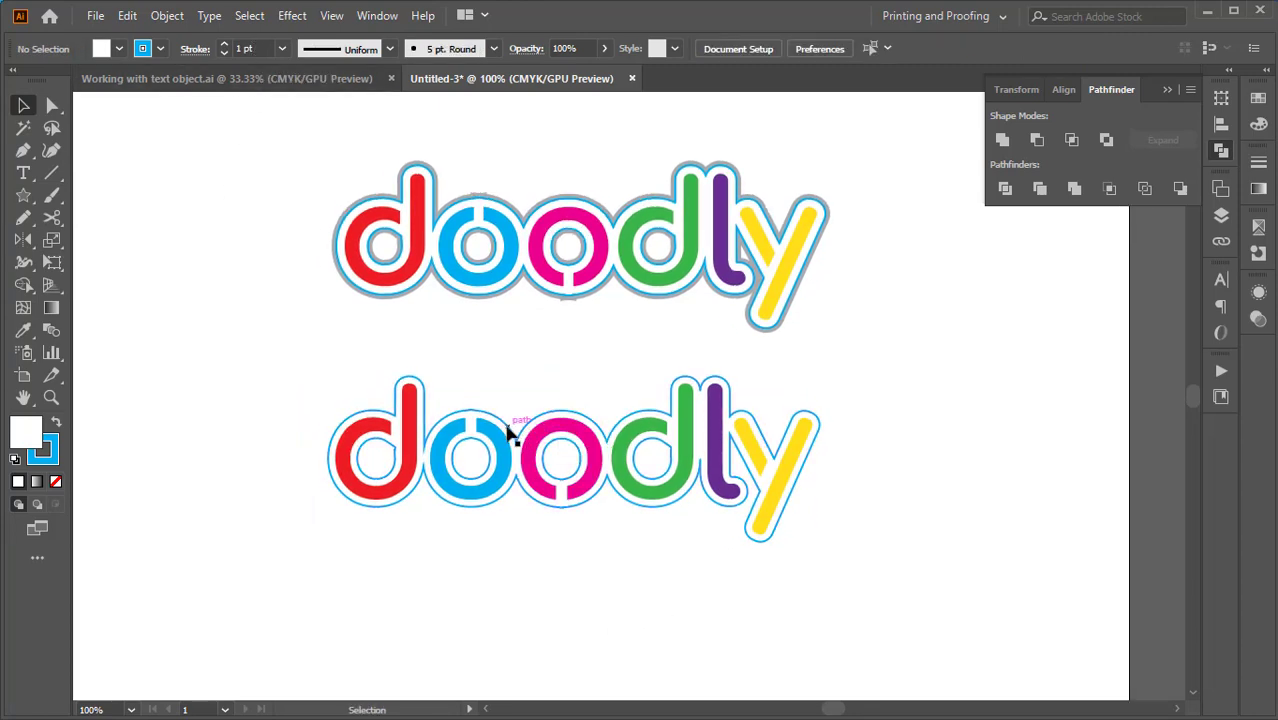
left_click(548, 425)
key("ctrl+=")
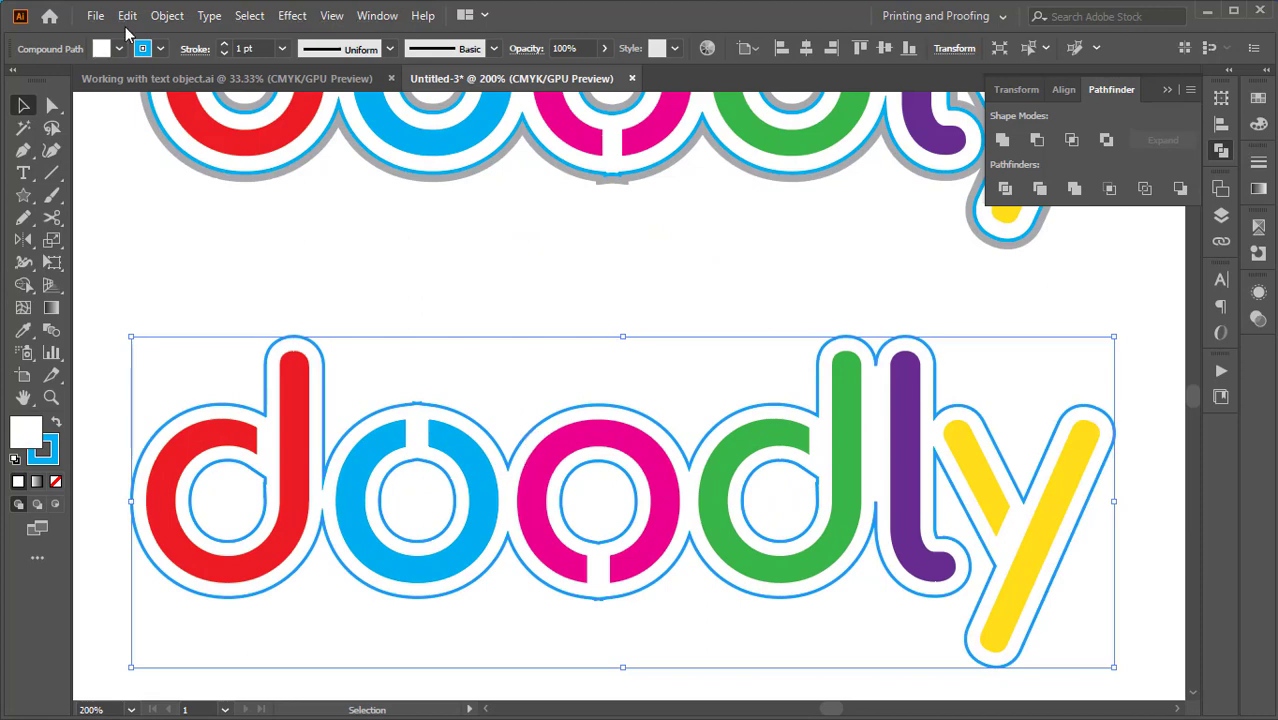
left_click(167, 15)
mouse_move(298, 457)
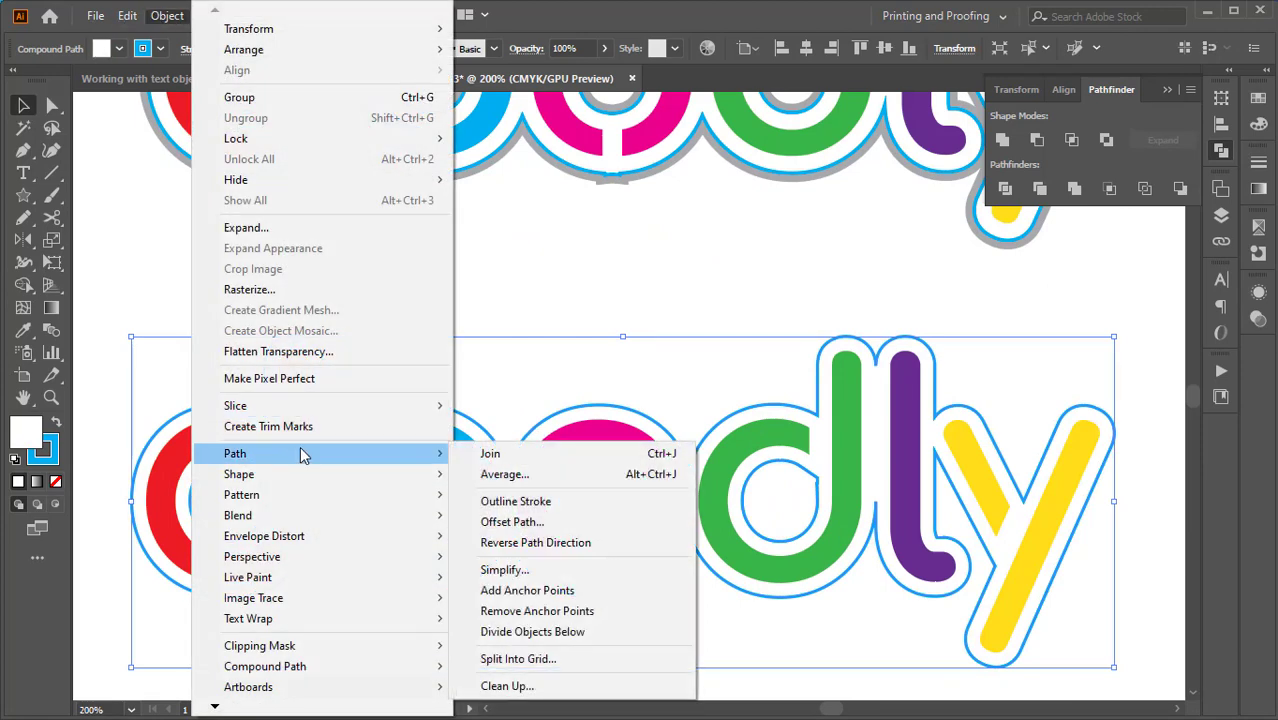
left_click(556, 523)
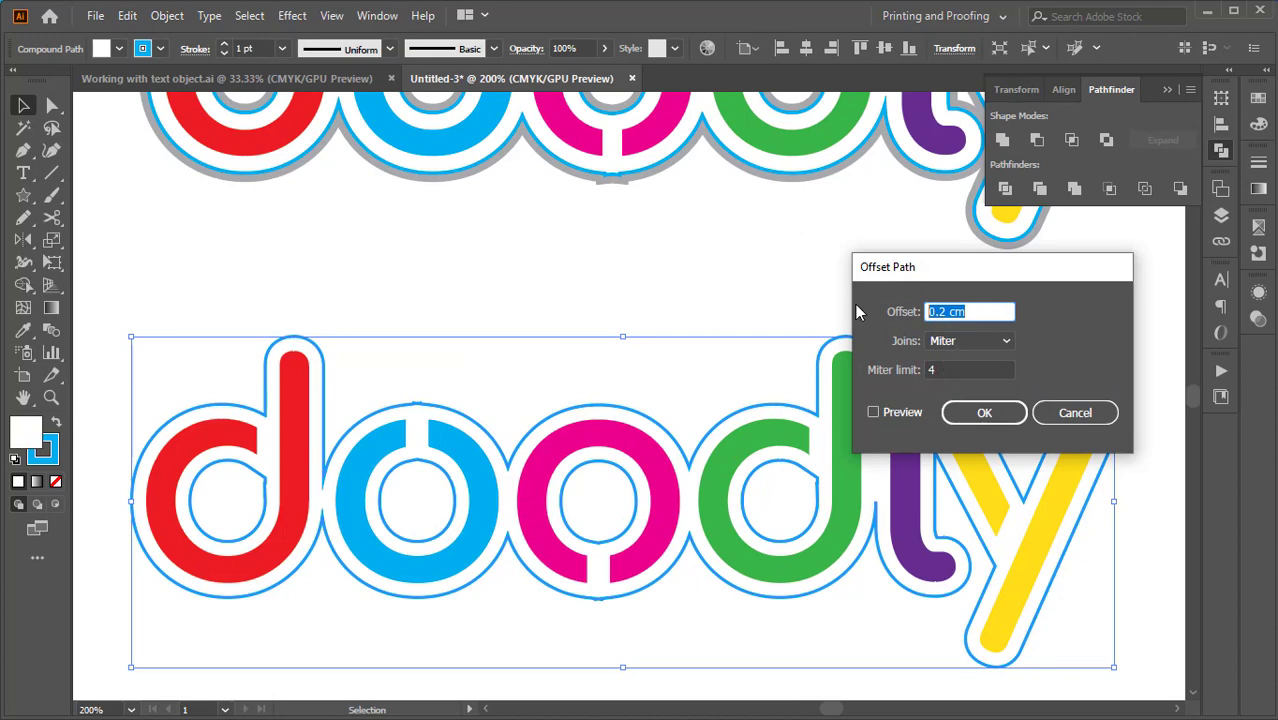
type("1mm")
left_click(886, 414)
left_click(964, 413)
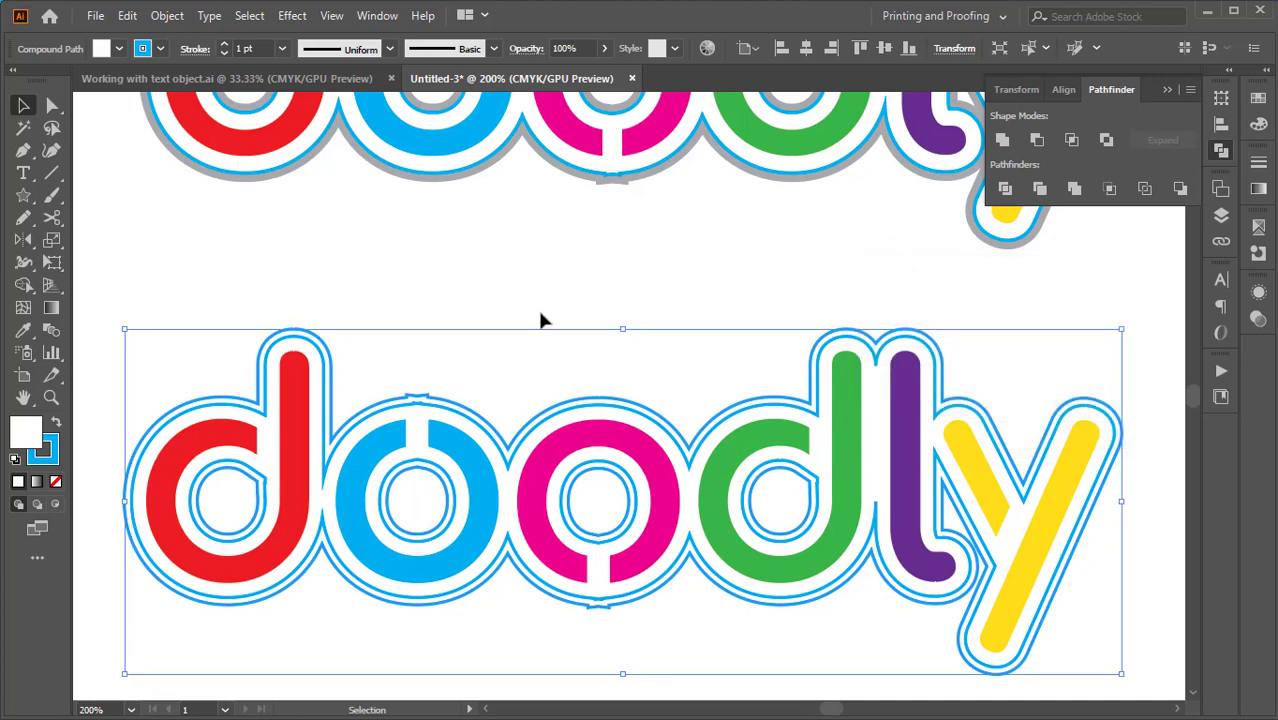
Step: Fill the outer outline shape with light grey, remove its stroke and send it to the back
scroll(499, 270, "down", 2)
scroll(507, 266, "up", 1)
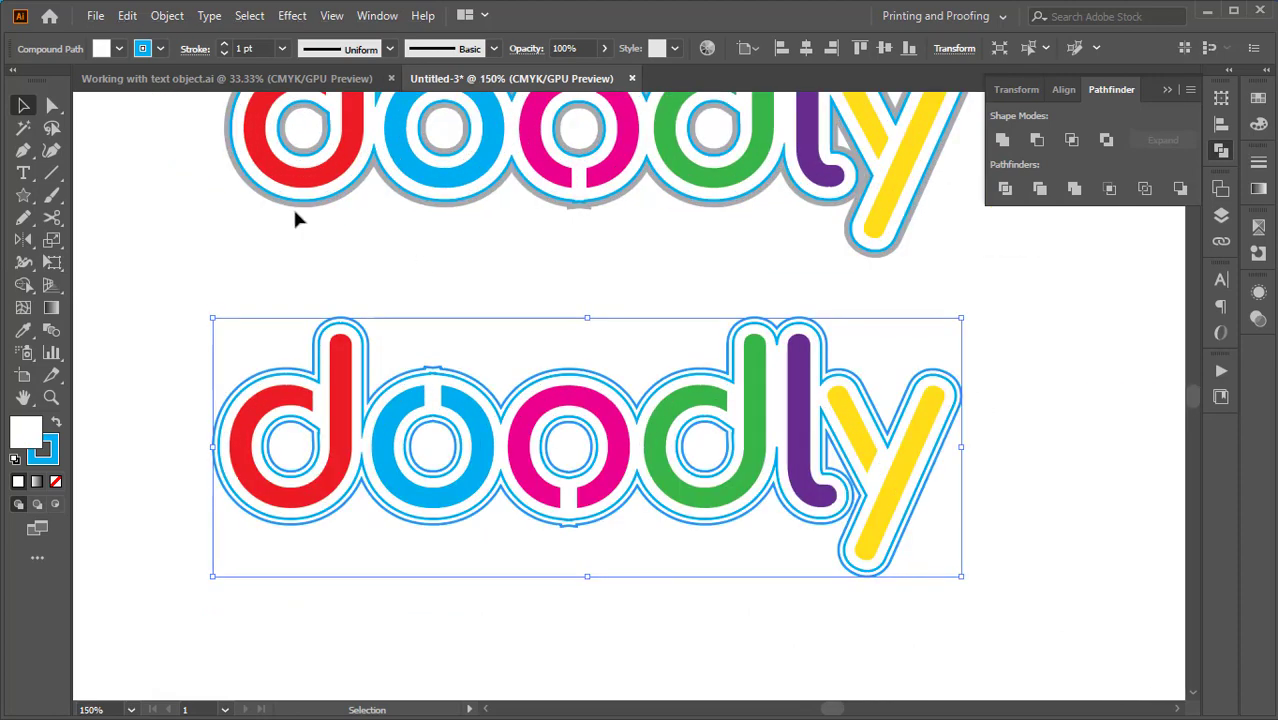
left_click(119, 50)
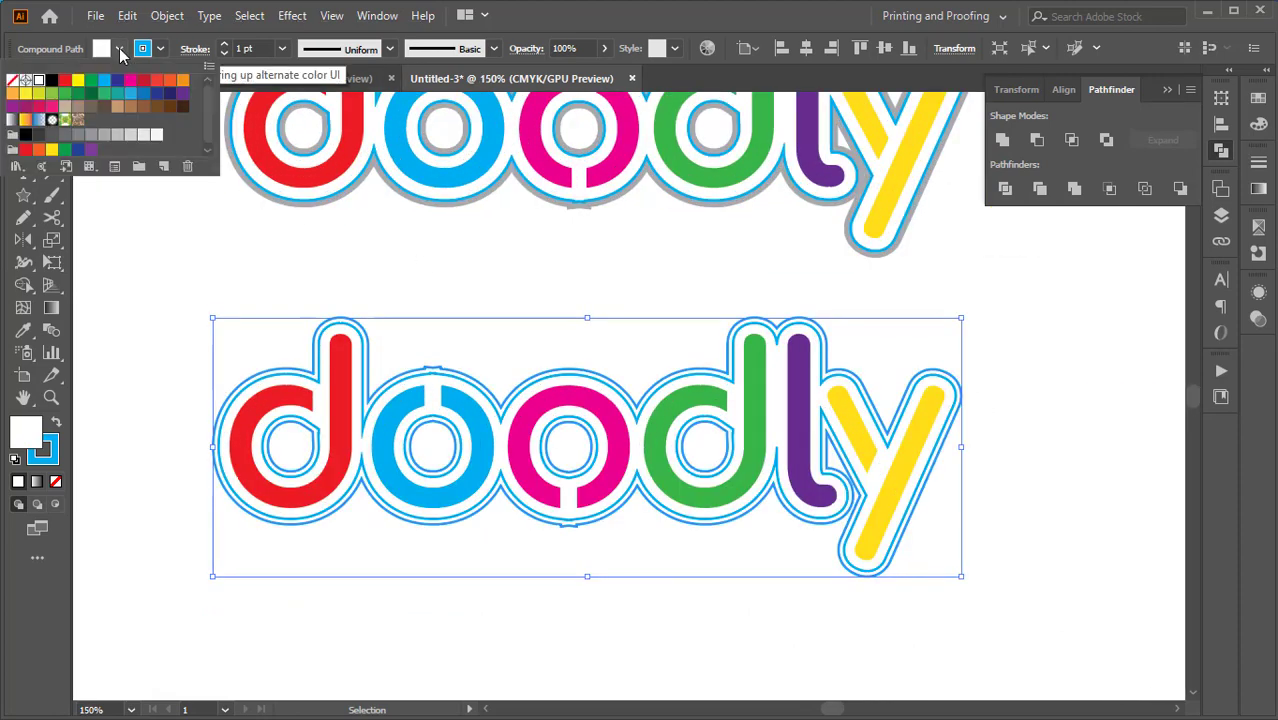
left_click(131, 137)
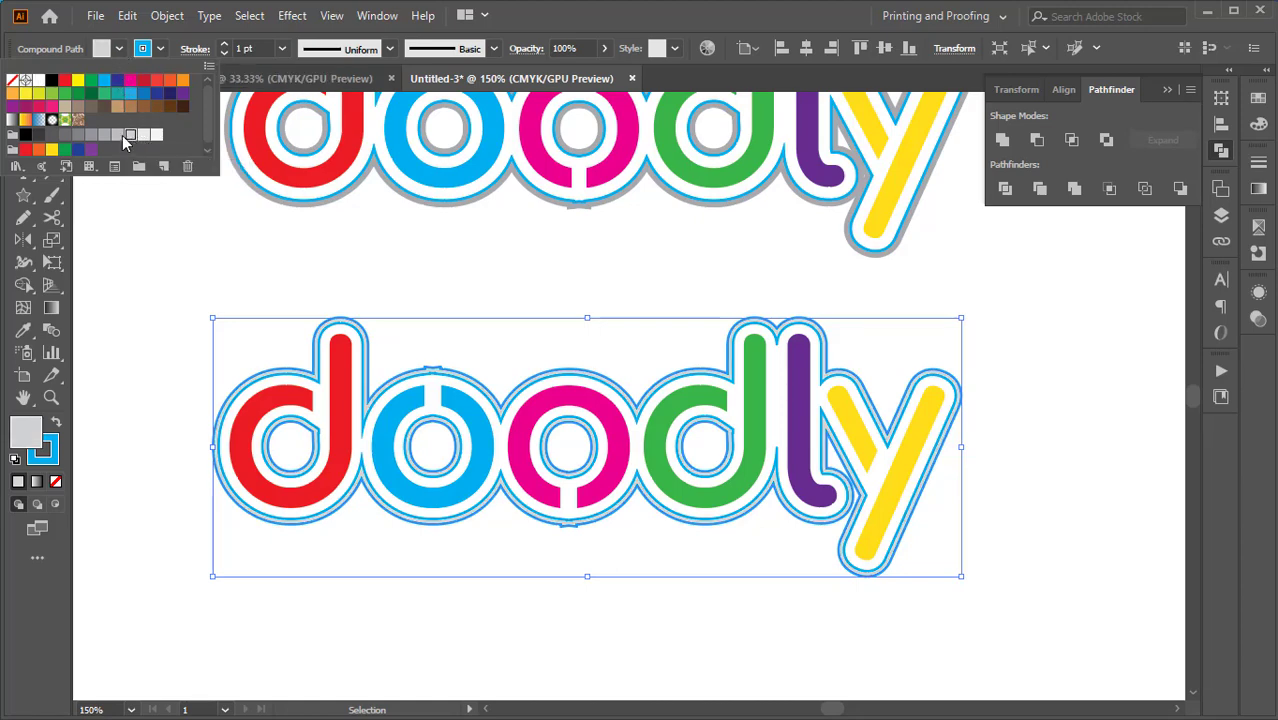
left_click(118, 137)
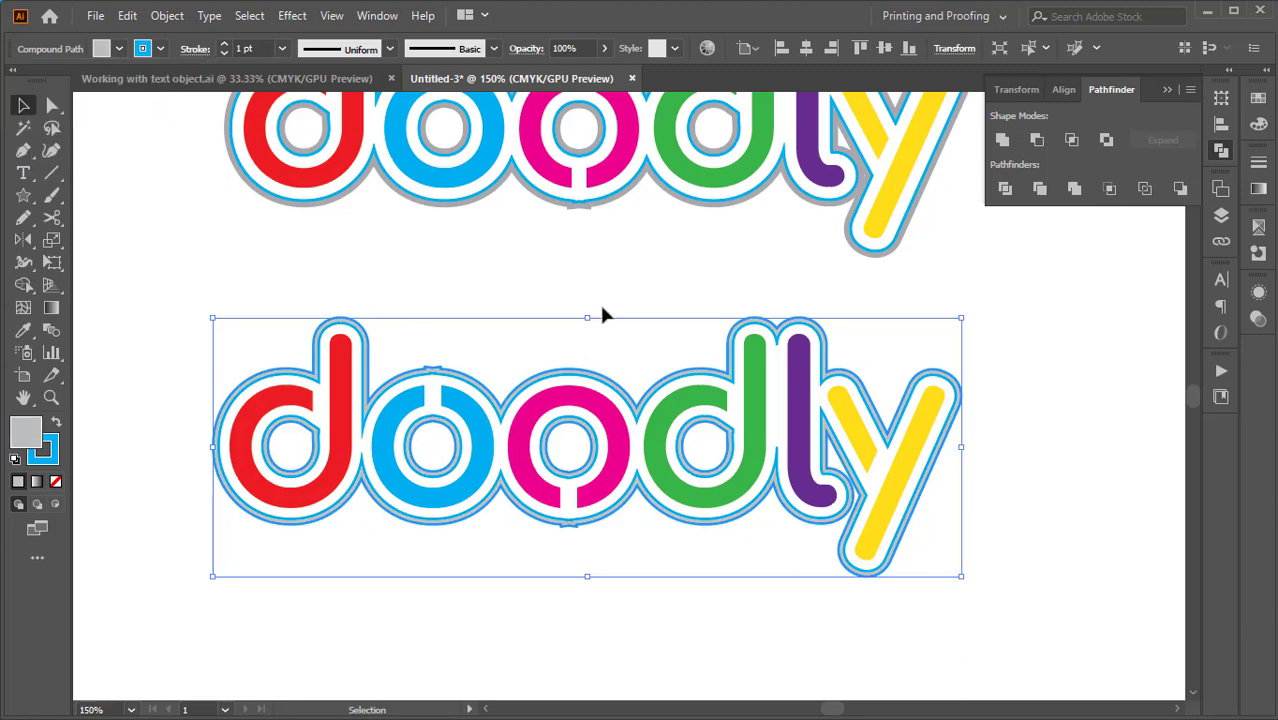
left_click(143, 48)
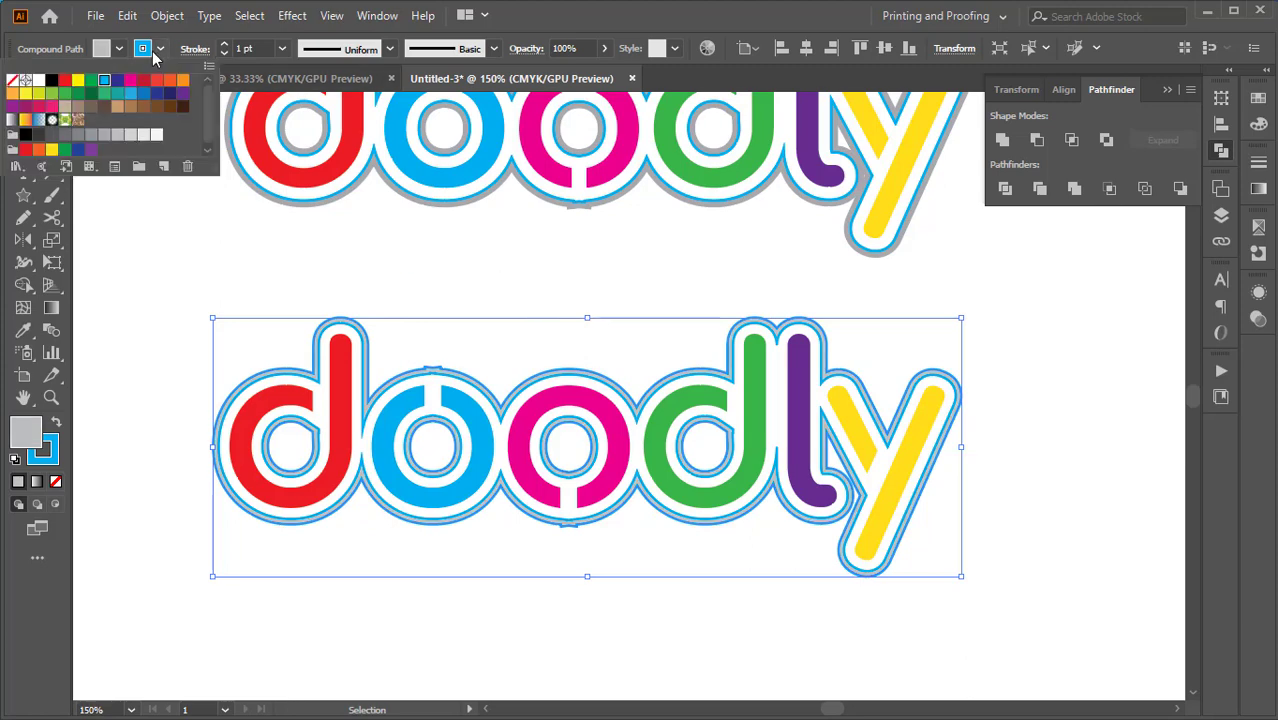
left_click(12, 82)
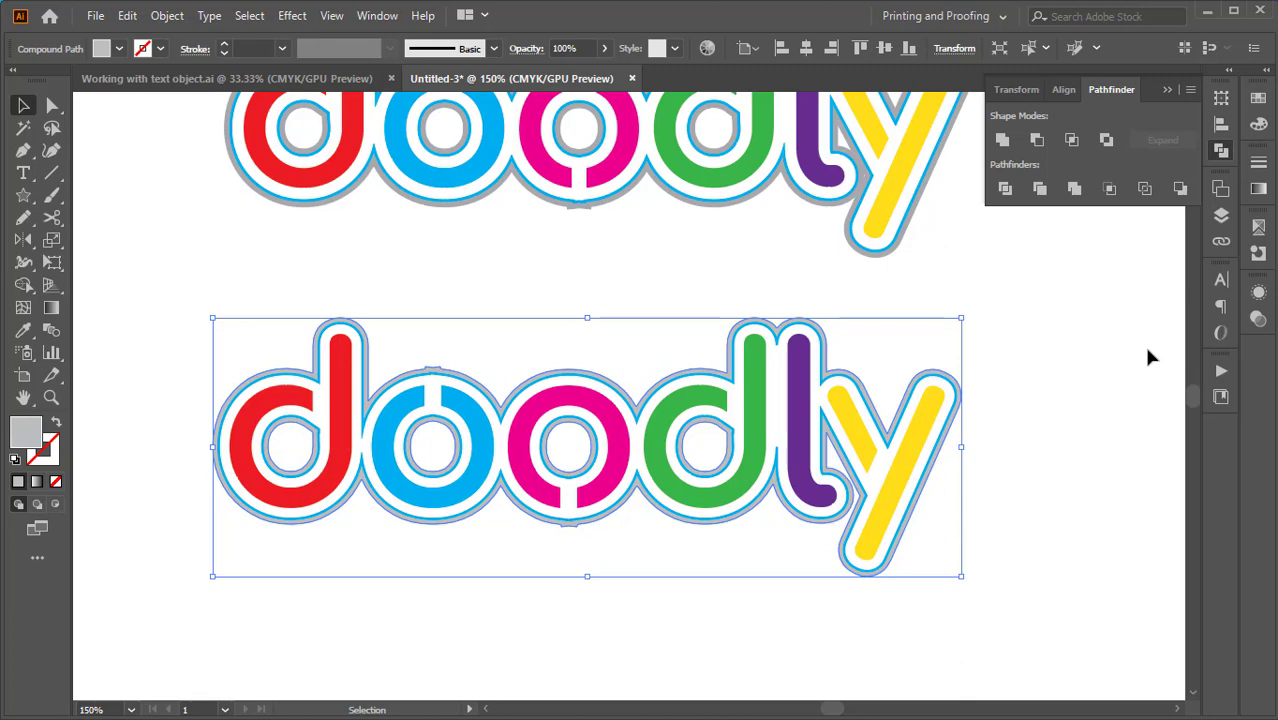
key("ctrl+shift+bracketleft")
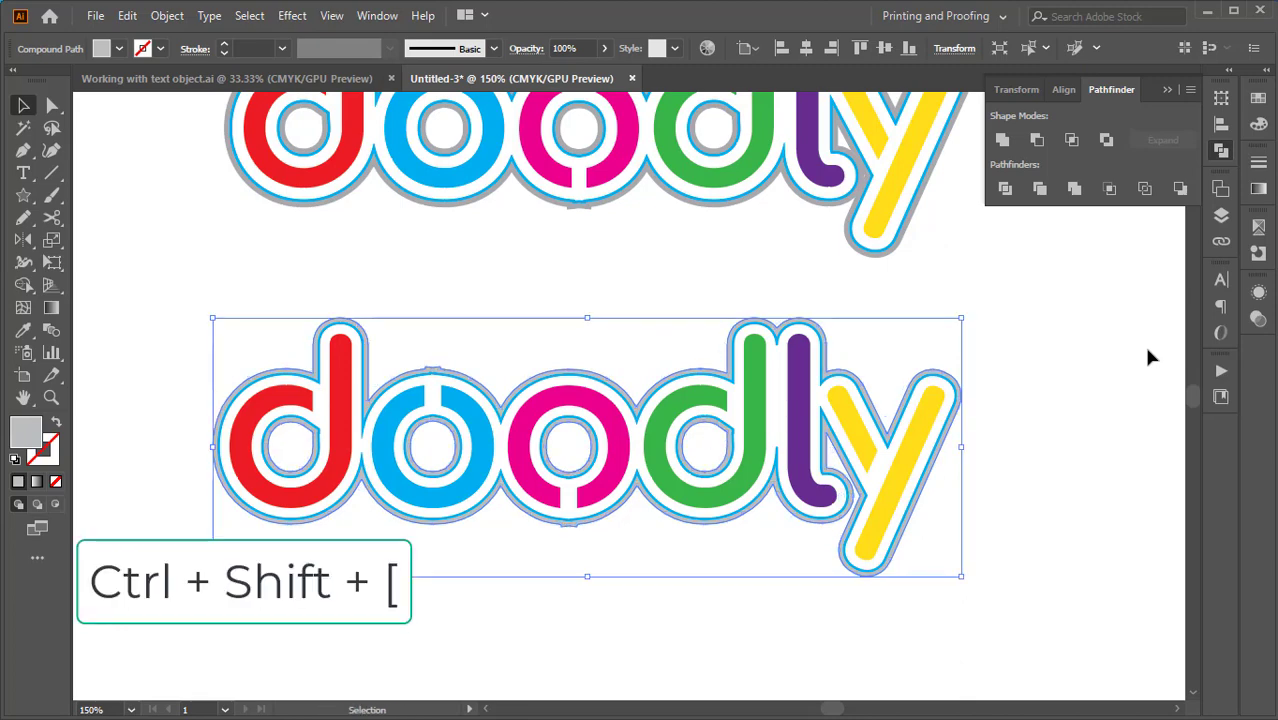
left_click(573, 302)
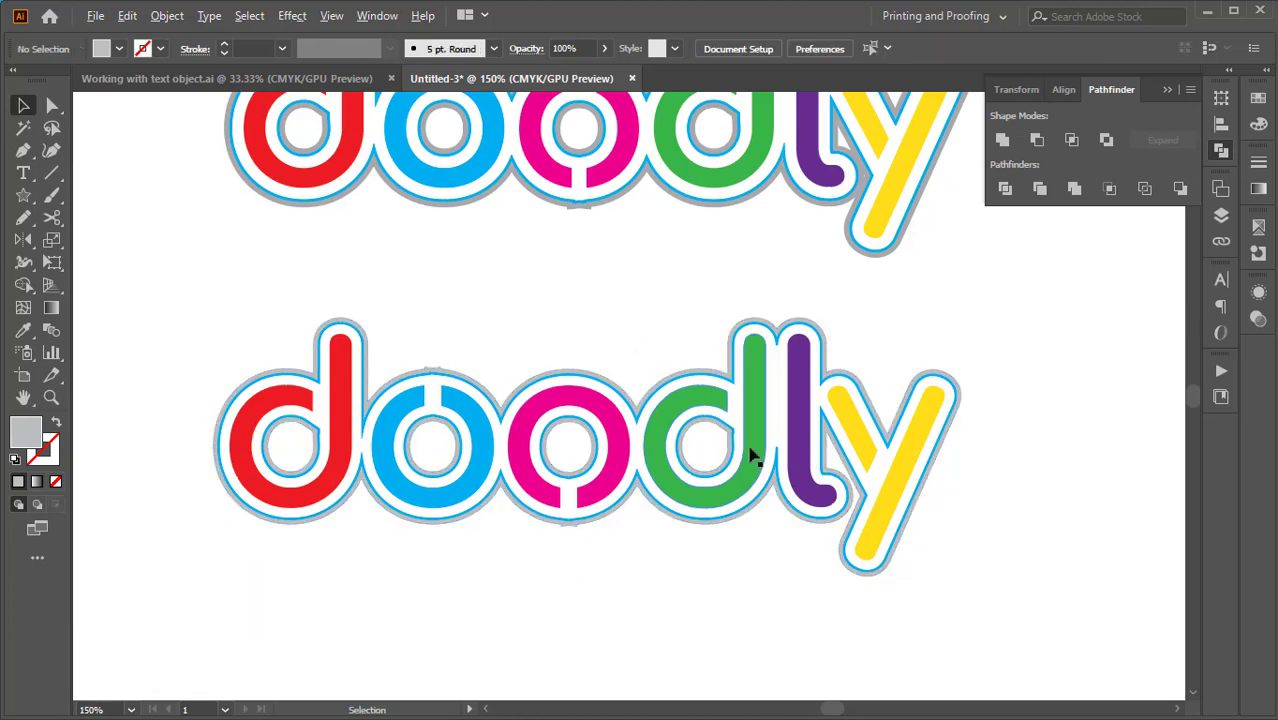
Step: Select the entire recreated logo, including its outlines, and ungroup it
scroll(750, 453, "down", 2)
left_click_drag(733, 527, 713, 544)
scroll(650, 440, "up", 1)
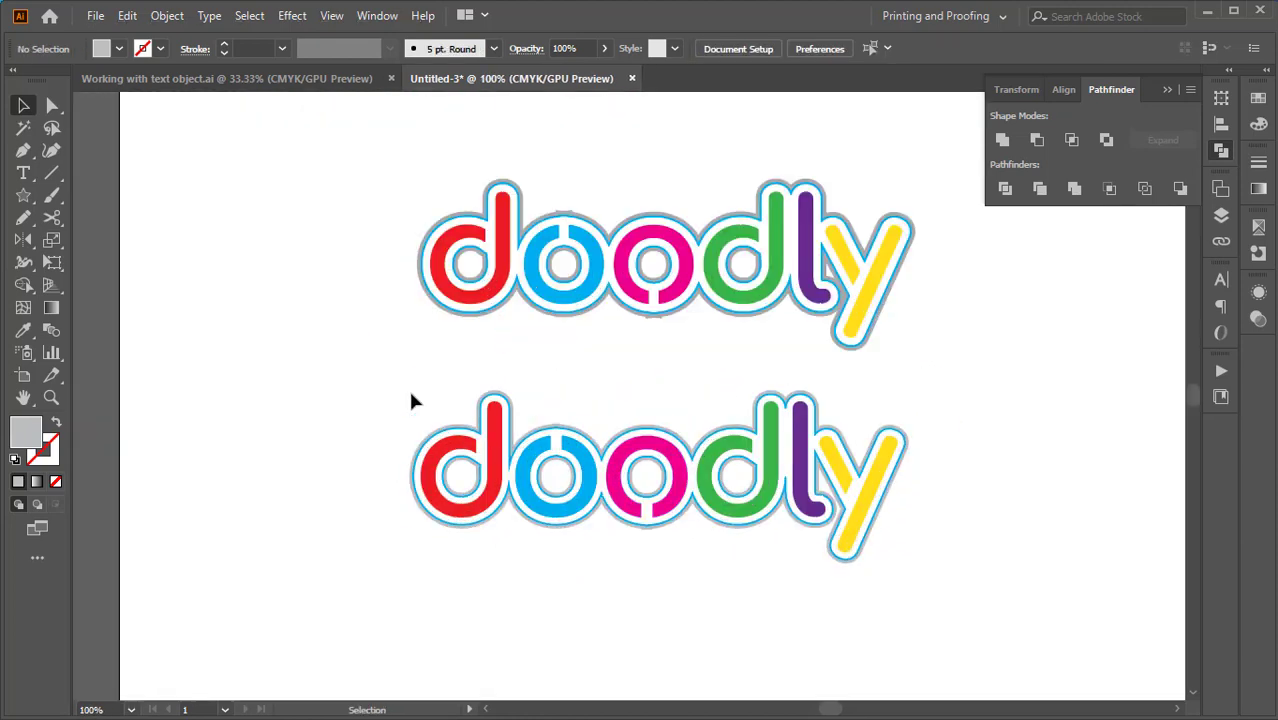
left_click_drag(411, 396, 911, 543)
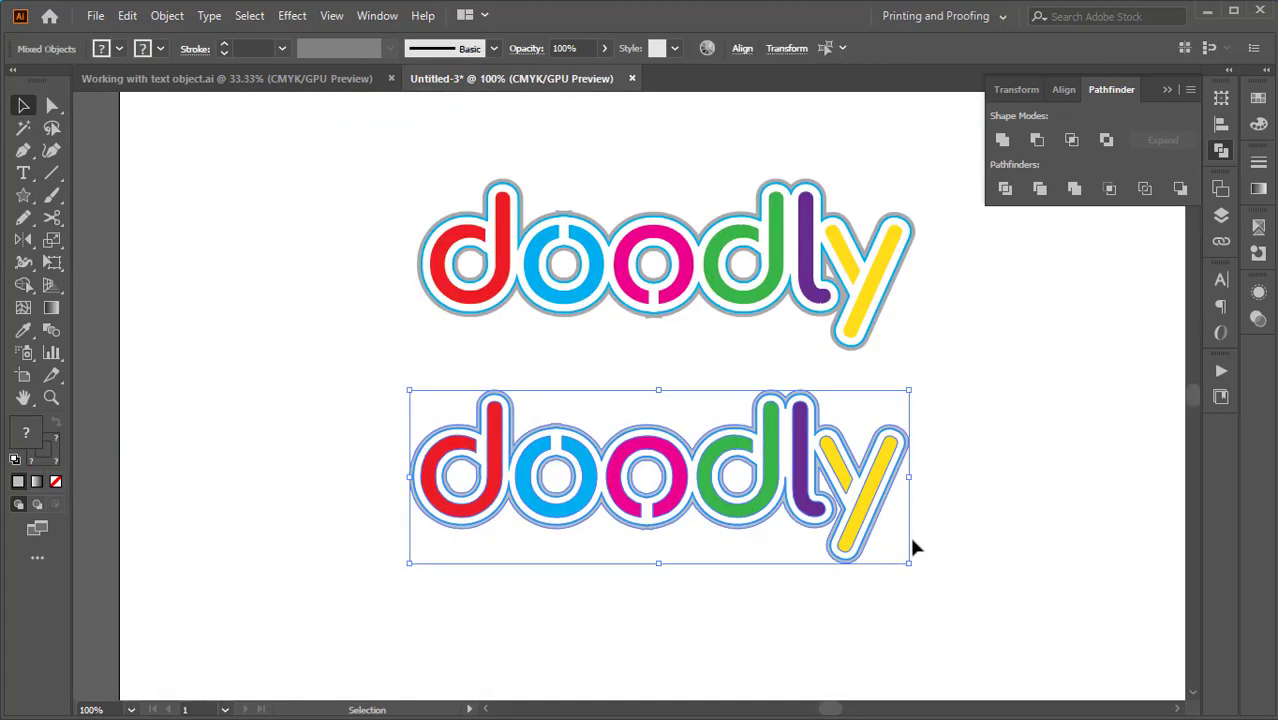
key("ctrl+shift+g")
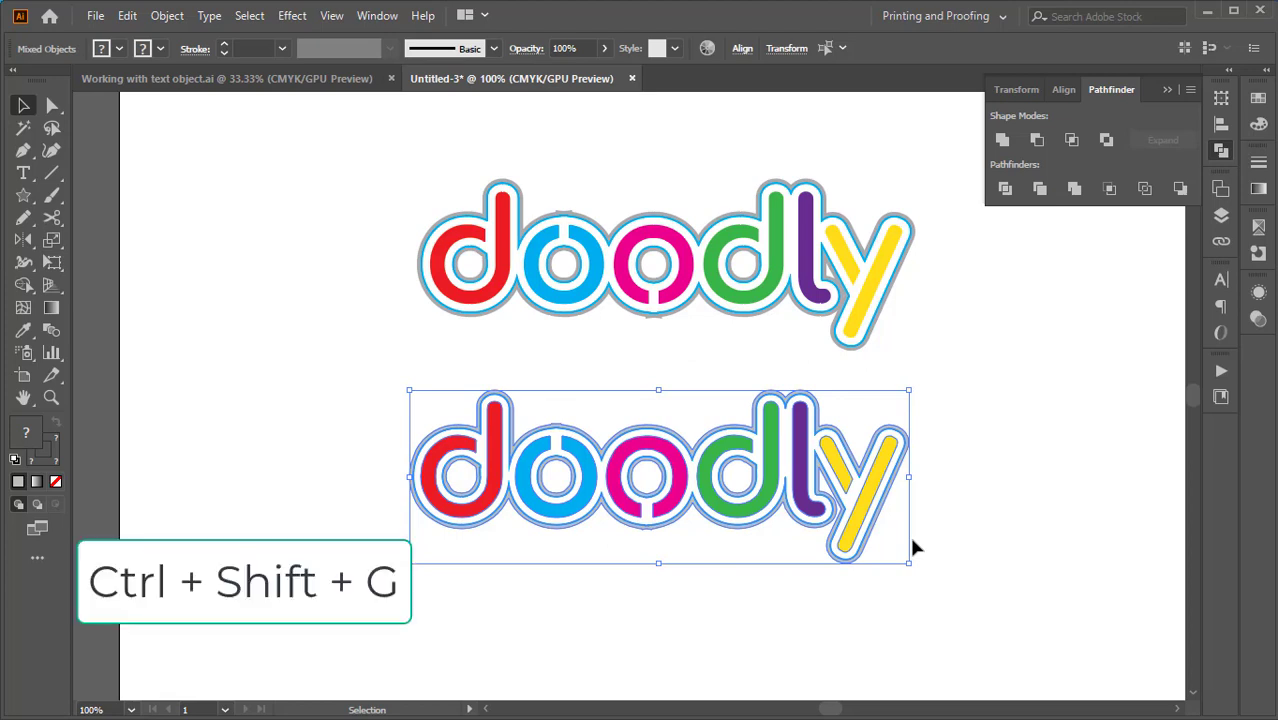
Step: Ungroup the selected logo once more so its letters are separate objects, and clear the selection
key("ctrl+shift+g")
left_click(583, 601)
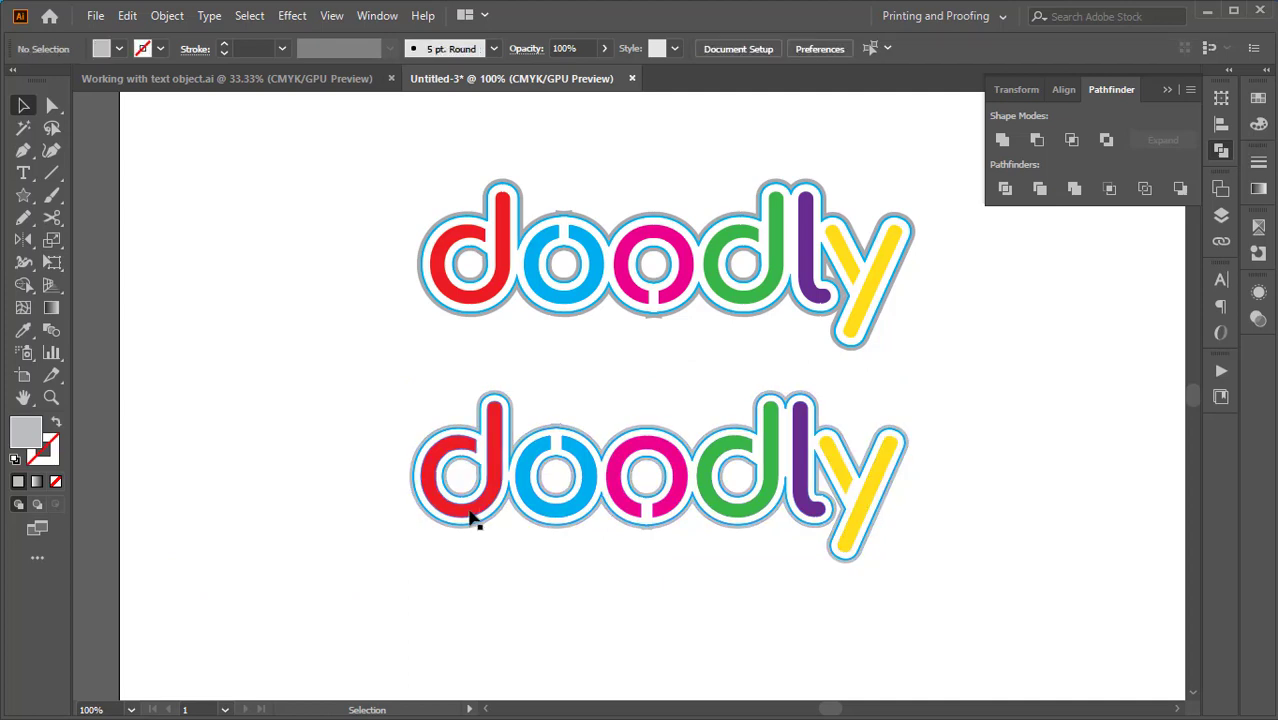
Step: Try moving the light blue "o" down out of its white outline, and undo the move
left_click(470, 517)
left_click_drag(542, 513, 557, 553)
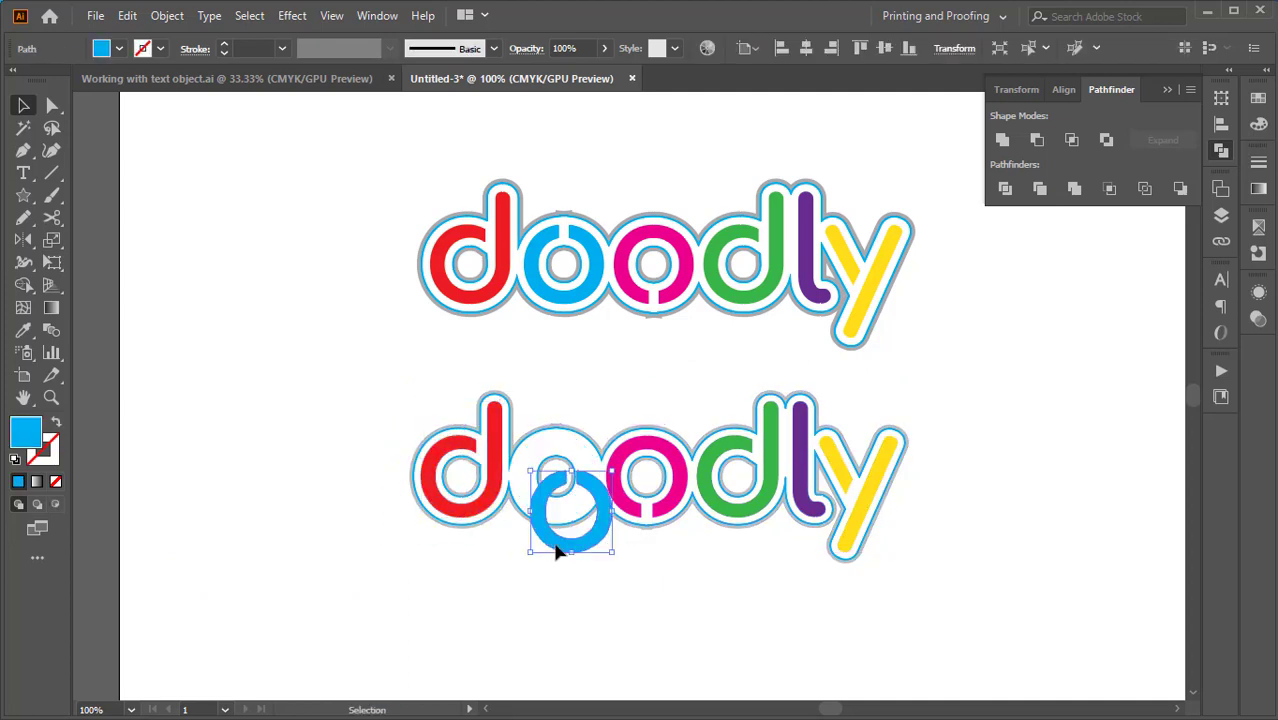
key("ctrl+z")
Step: Recolour the recreated logo's first "o" light red, second "o" medium blue and second "d" with the yellow-orange gradient swatch
left_click(1258, 100)
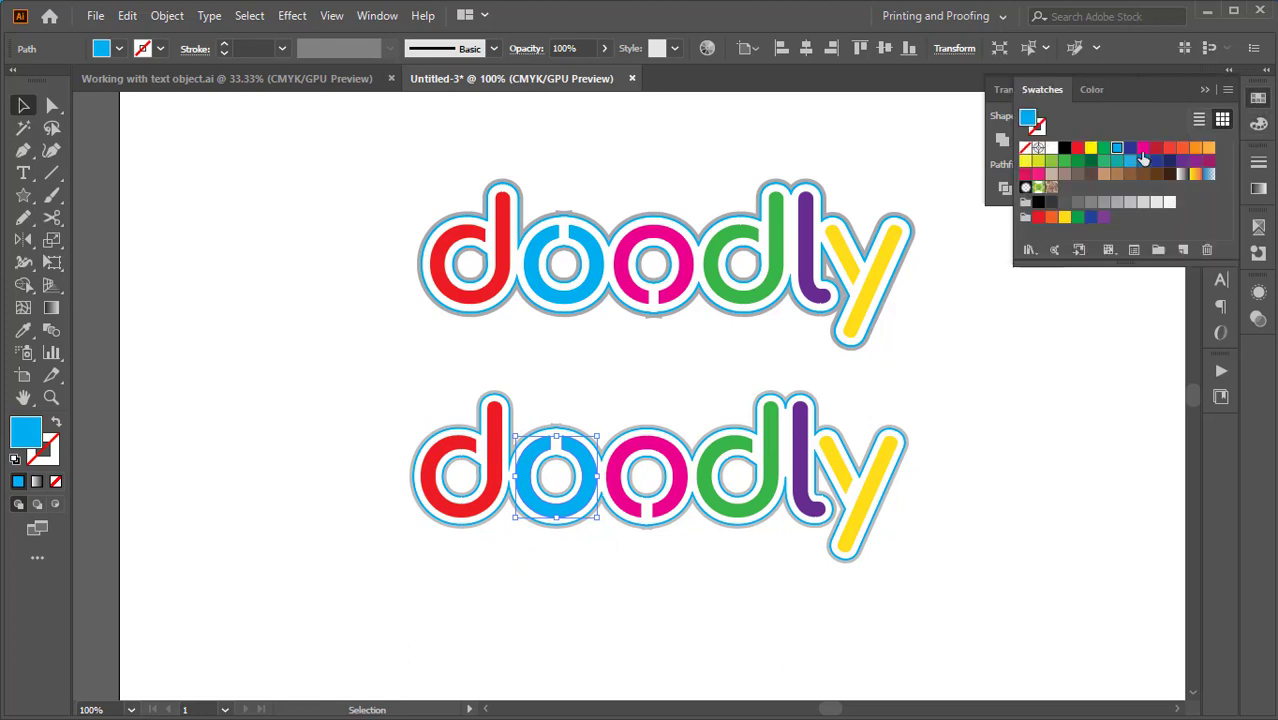
left_click(1169, 148)
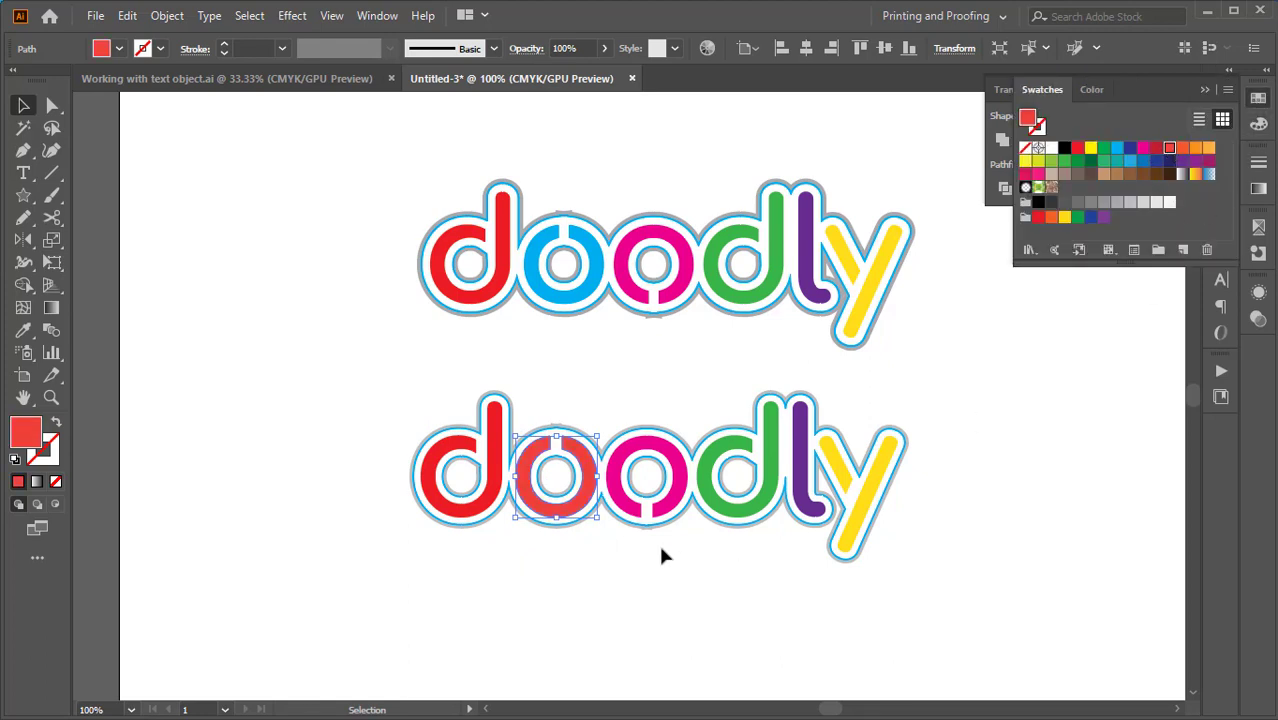
left_click(679, 512)
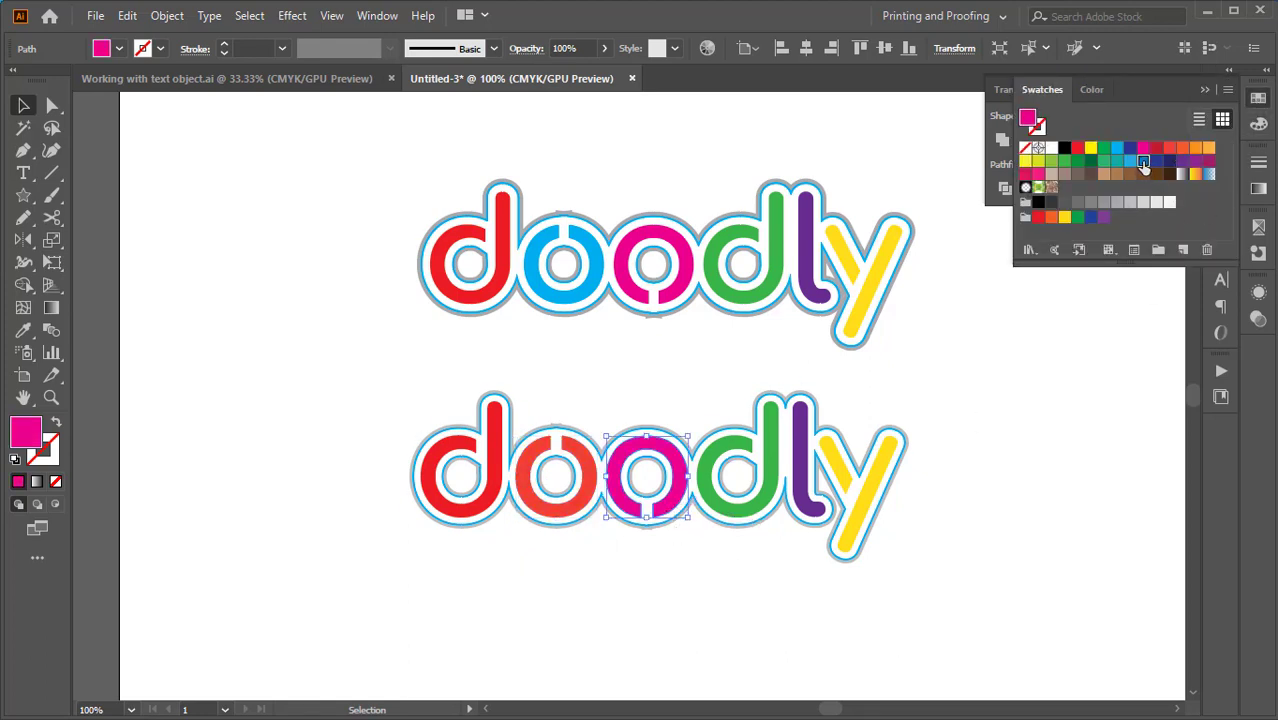
left_click(1144, 165)
left_click(759, 517)
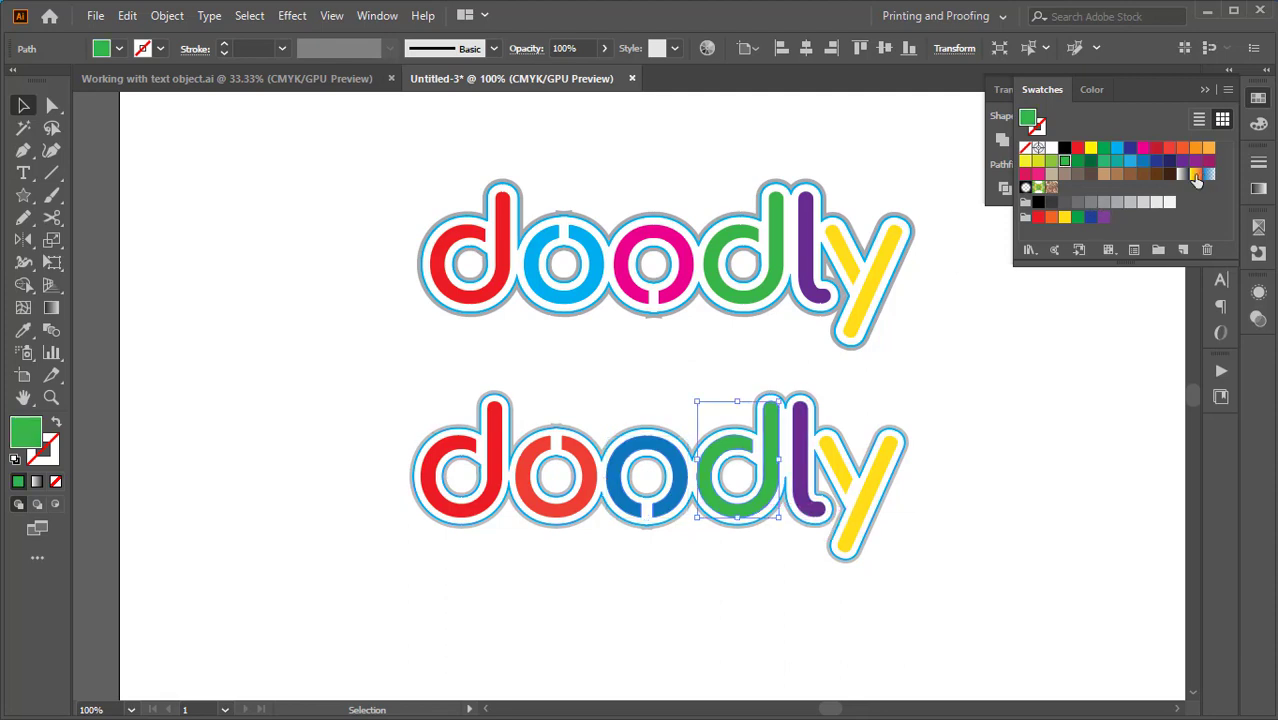
left_click(1196, 175)
left_click(713, 599)
Step: Undo the trial recolouring of the two "o" letters and the second "d", and clear the selection
key("ctrl+z")
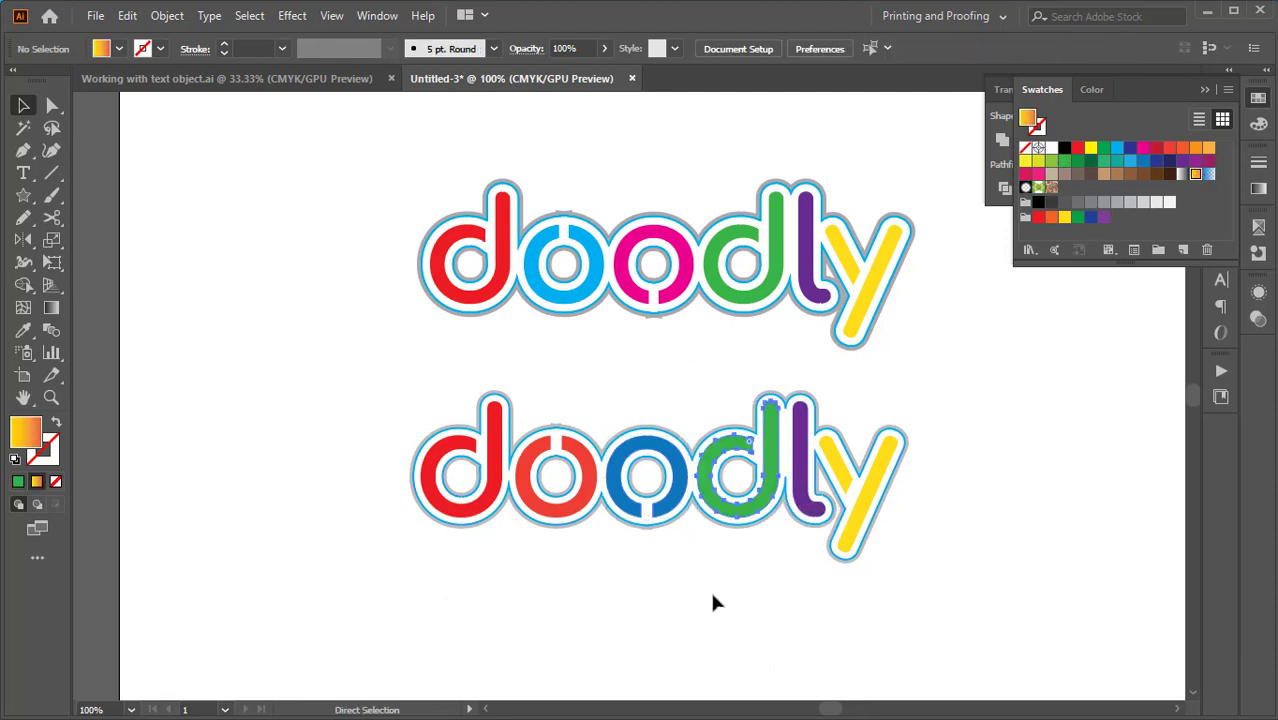
key("ctrl+z")
key("ctrl+z")
left_click(704, 597)
Step: Select all parts of the recreated lower "doodly" logo, including its outlines
scroll(564, 386, "down", 1)
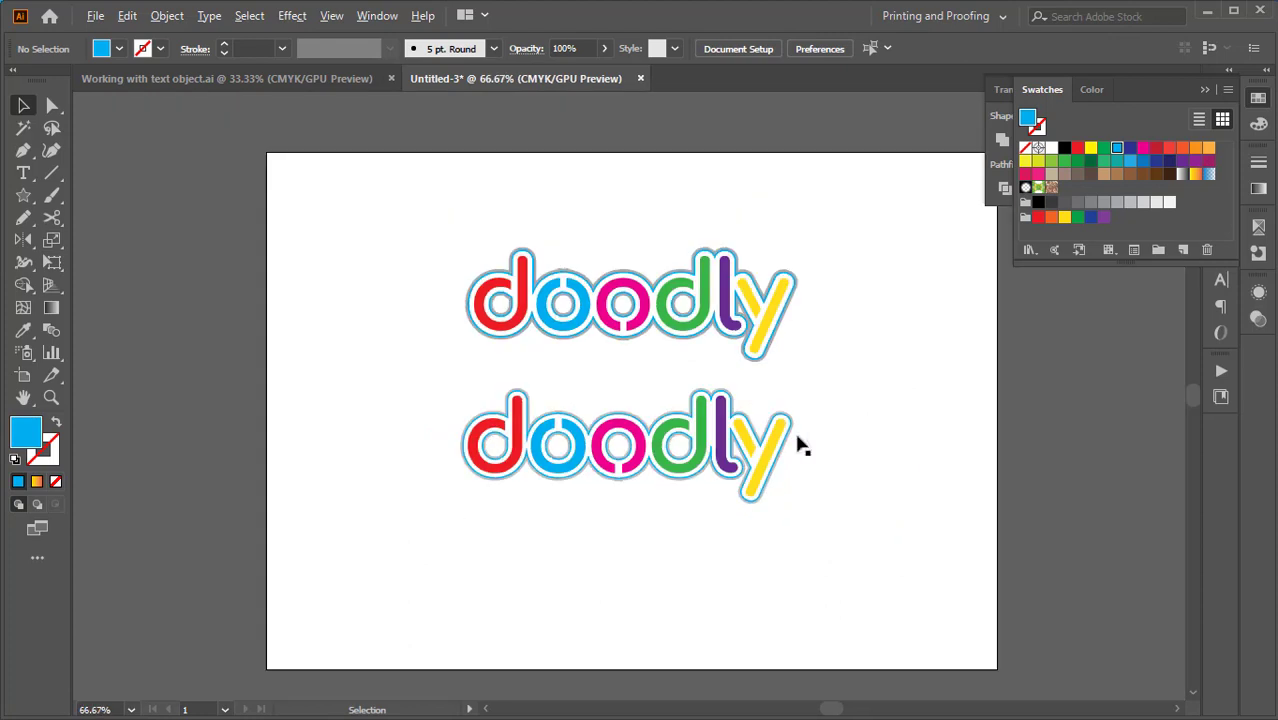
left_click_drag(835, 414, 819, 436)
left_click_drag(424, 400, 798, 547)
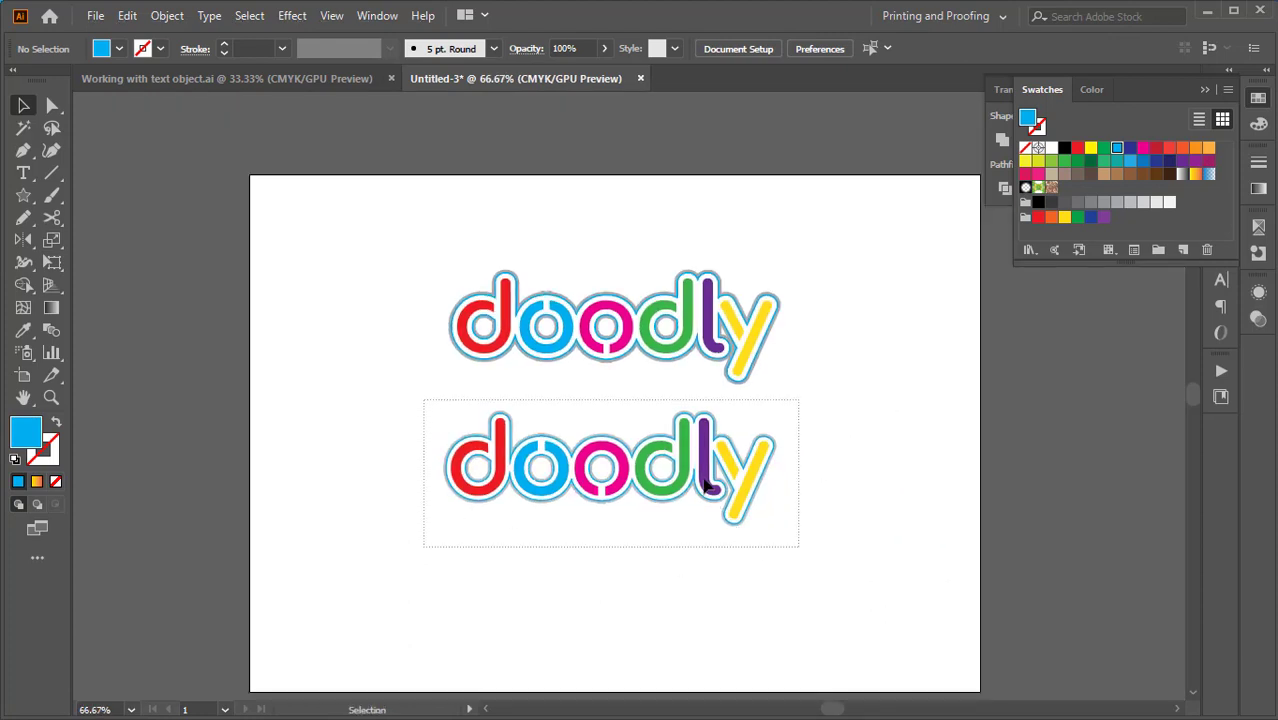